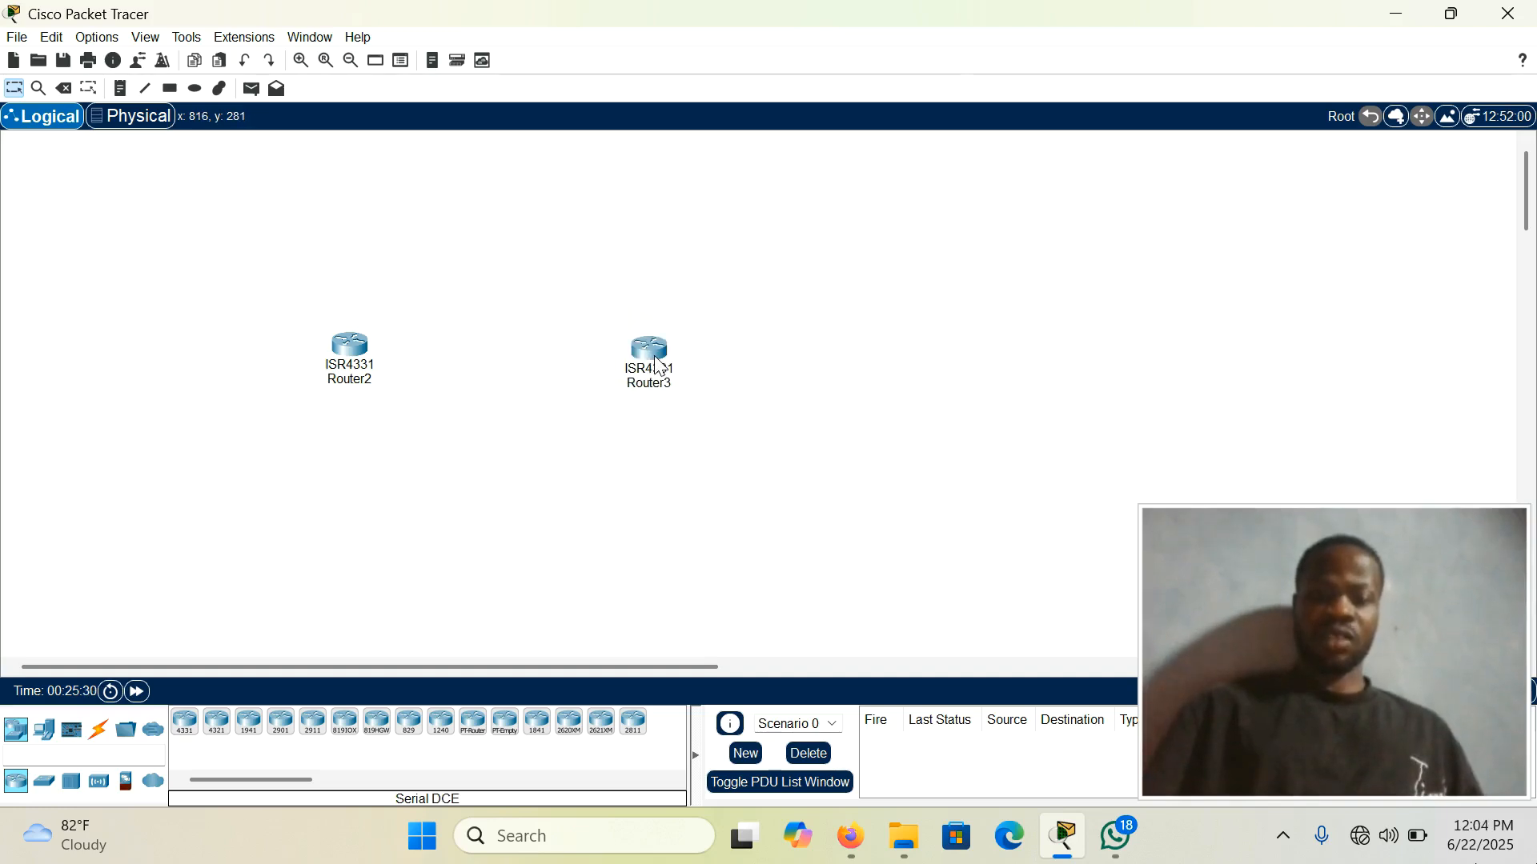
# Open Router2 and review the descriptions of its GLC-TE, GLC-T, GLC-LH-SMD, GLC-GE-100FX, NIM-ES2-4 and NIM-2T modules
pyautogui.moveTo(654, 364)
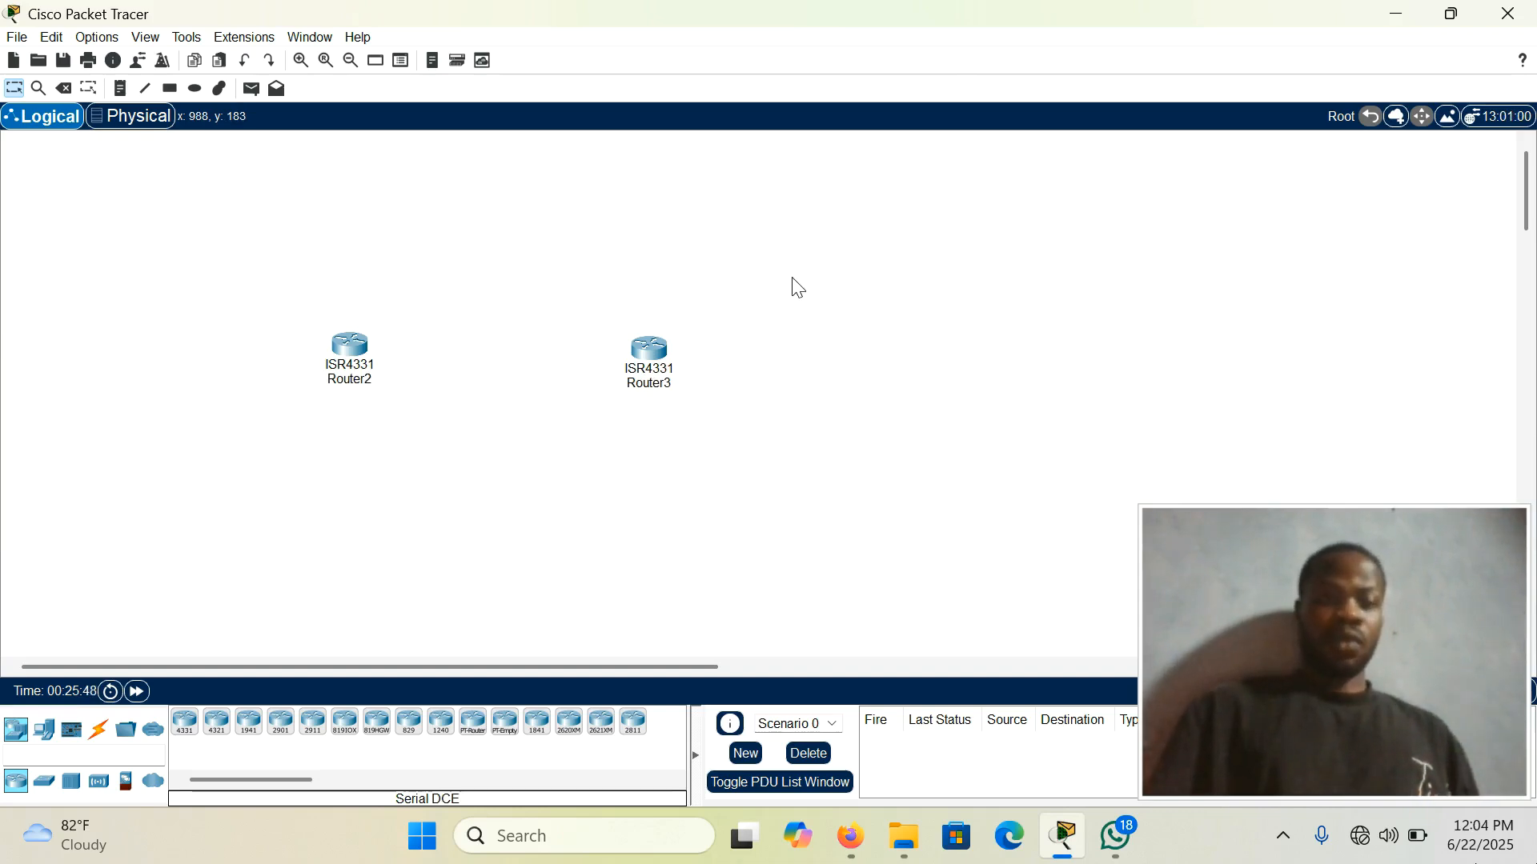
pyautogui.click(351, 346)
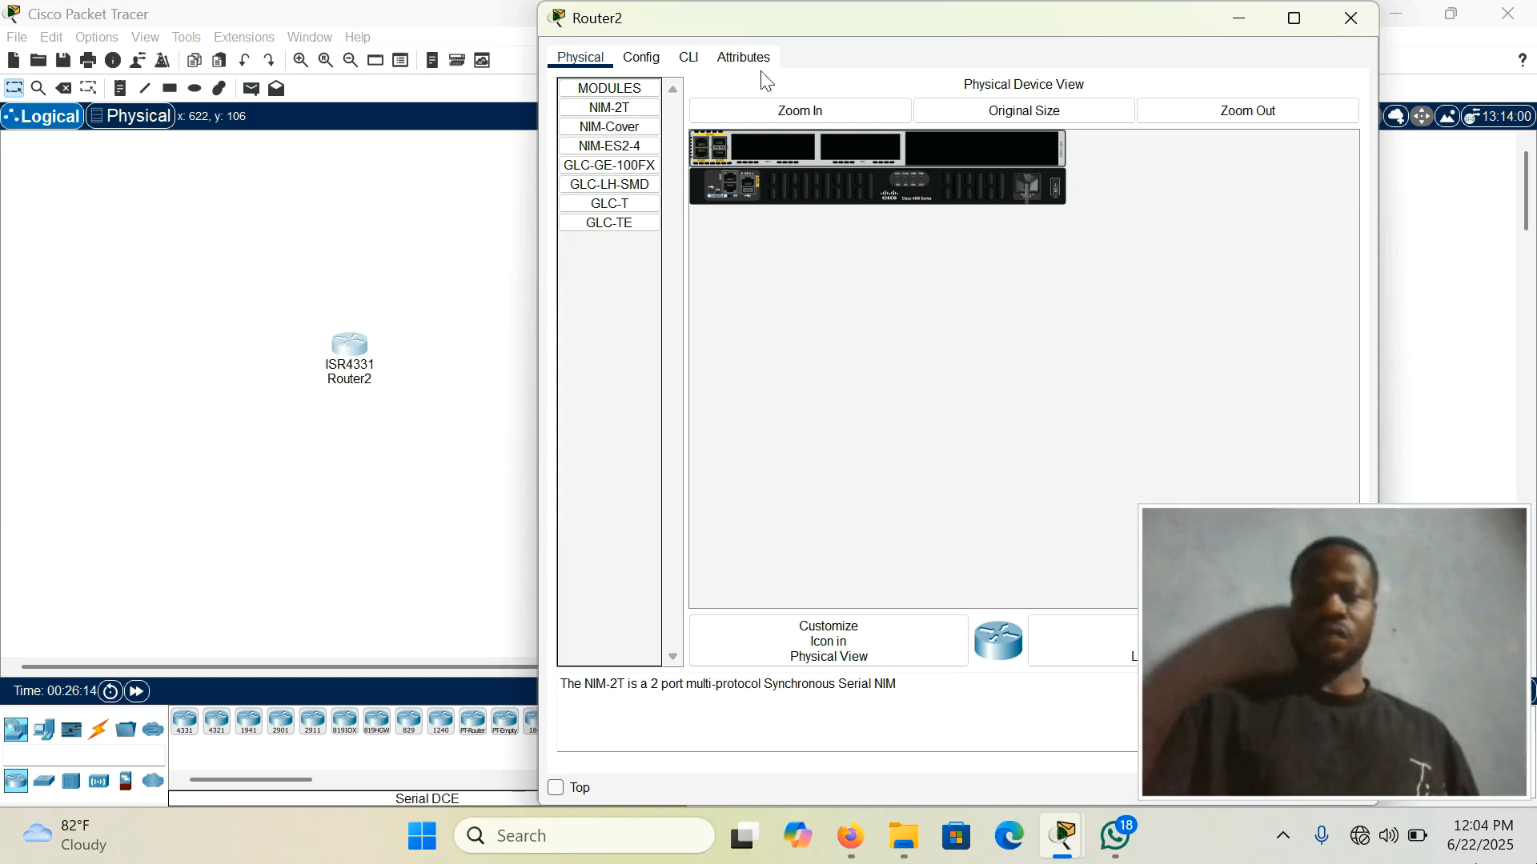
pyautogui.moveTo(856, 29); pyautogui.dragTo(511, 17)
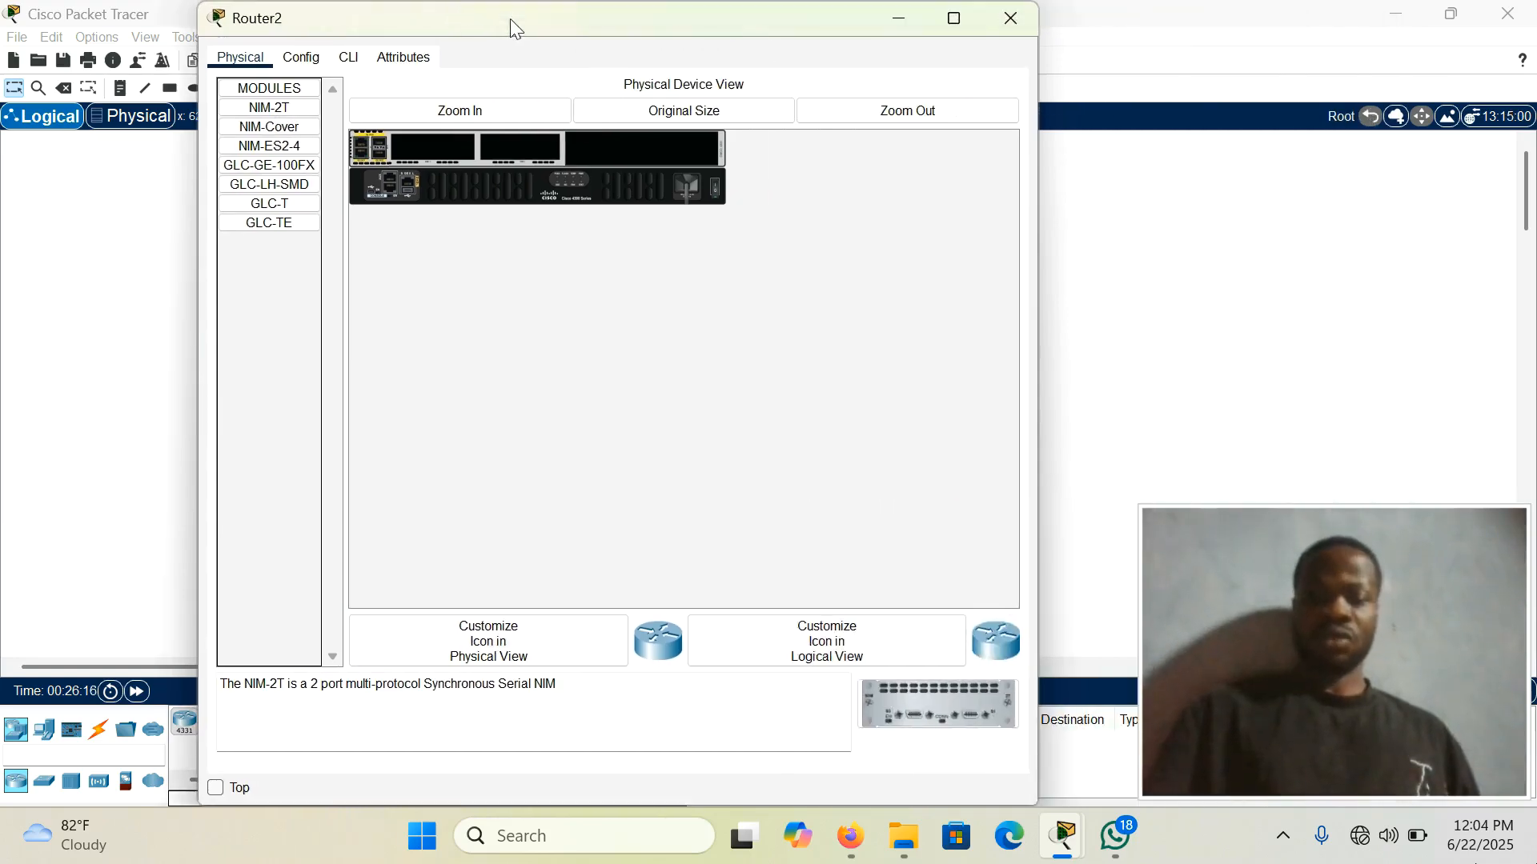
pyautogui.click(258, 224)
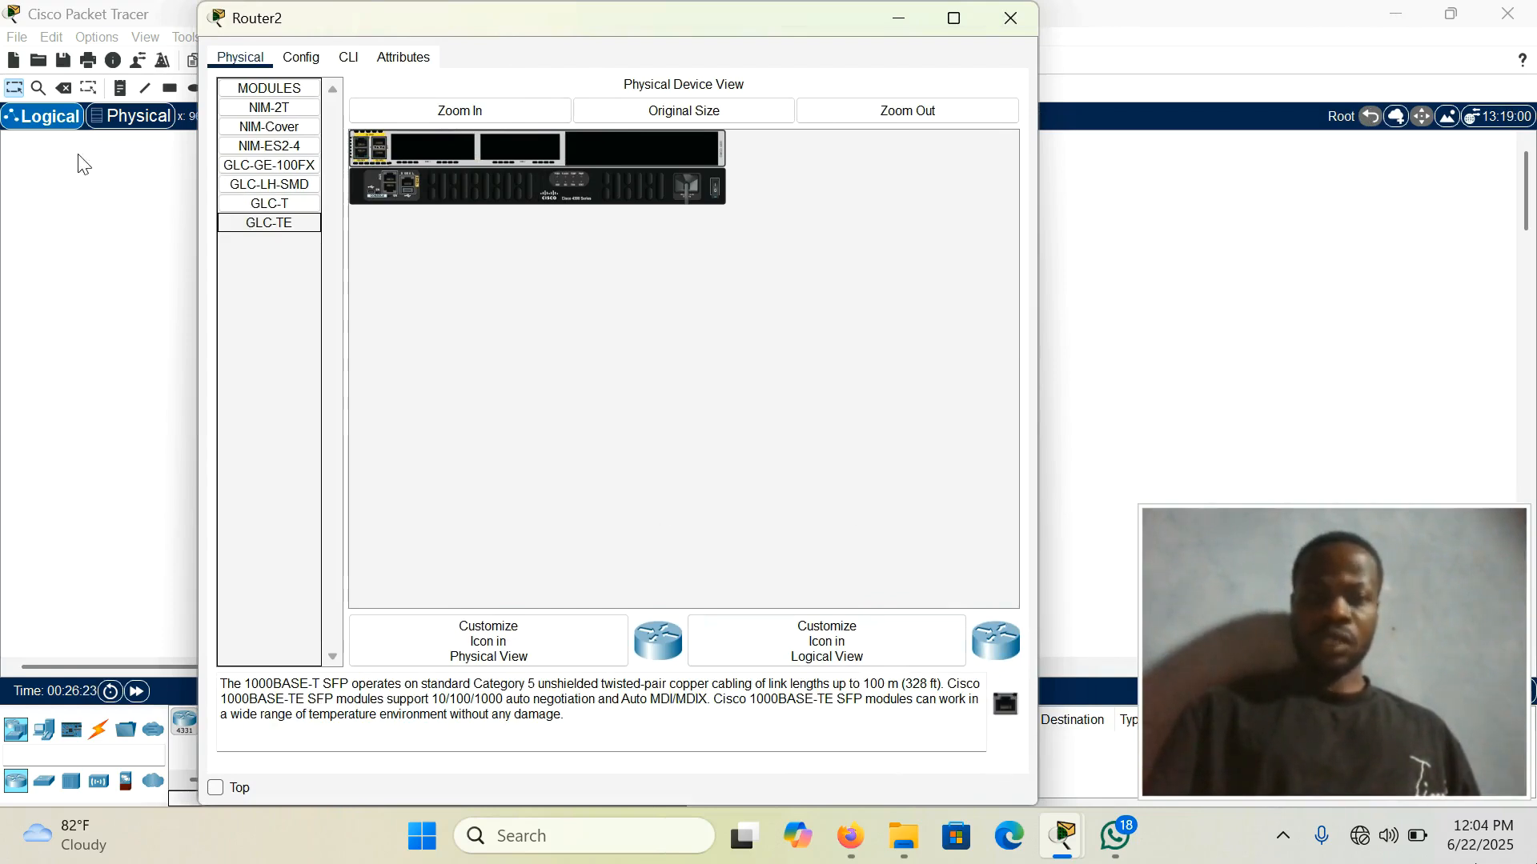
pyautogui.click(296, 206)
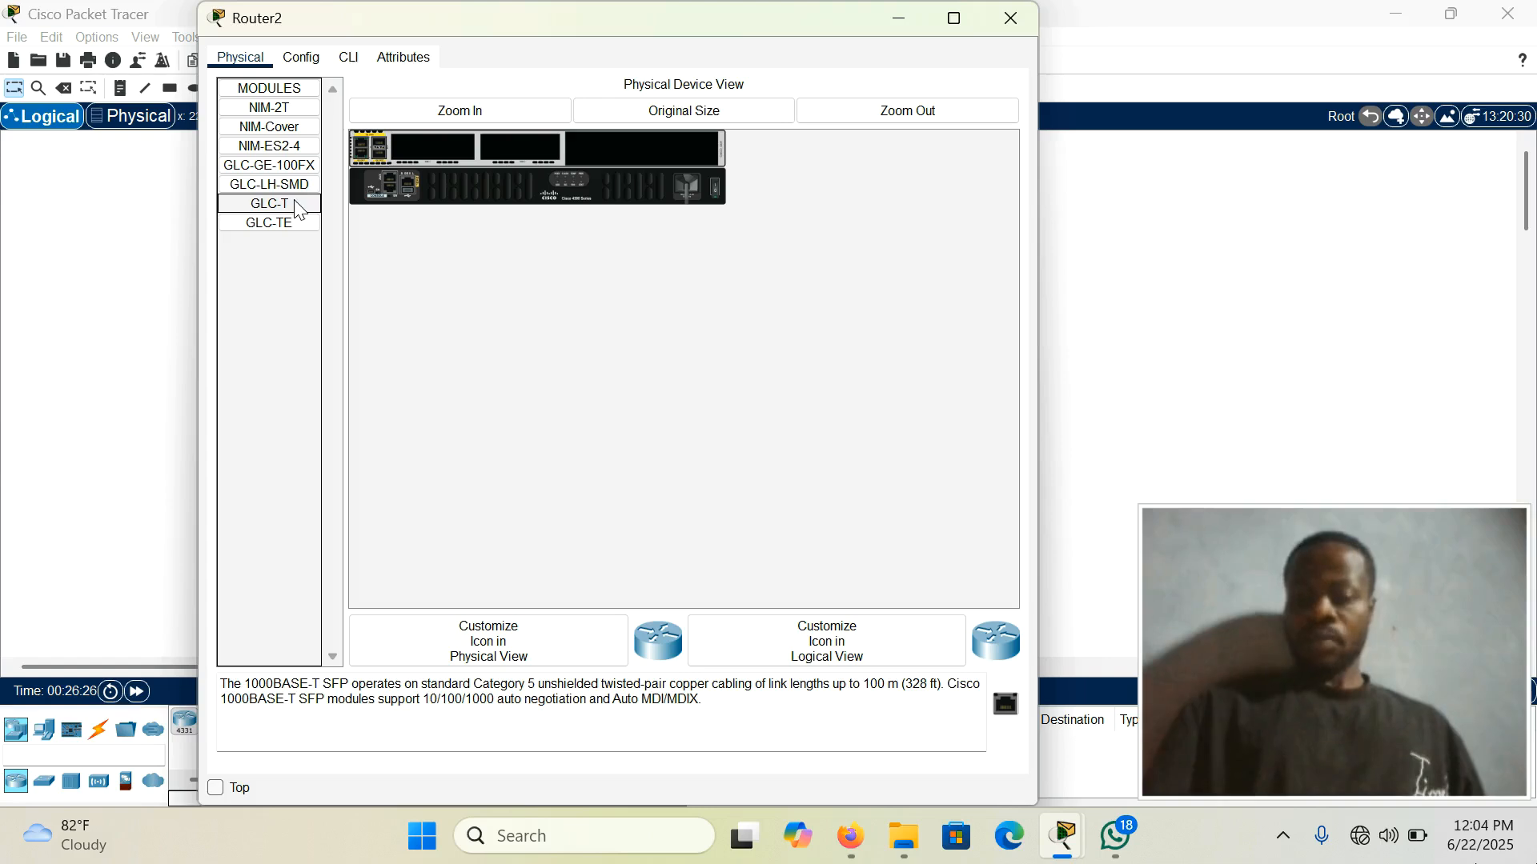
pyautogui.click(272, 187)
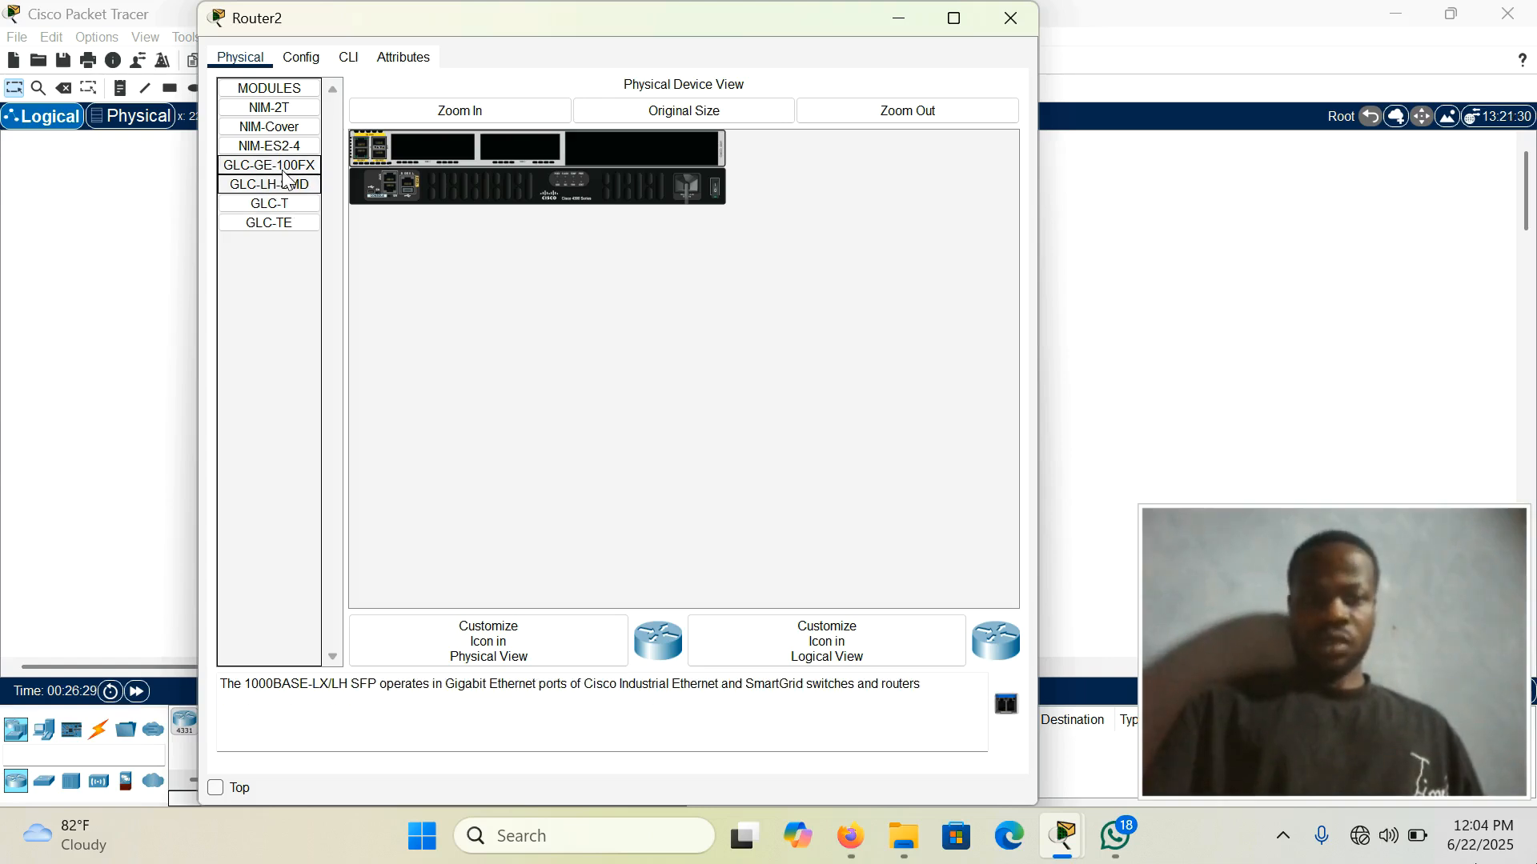
pyautogui.click(288, 167)
pyautogui.click(296, 150)
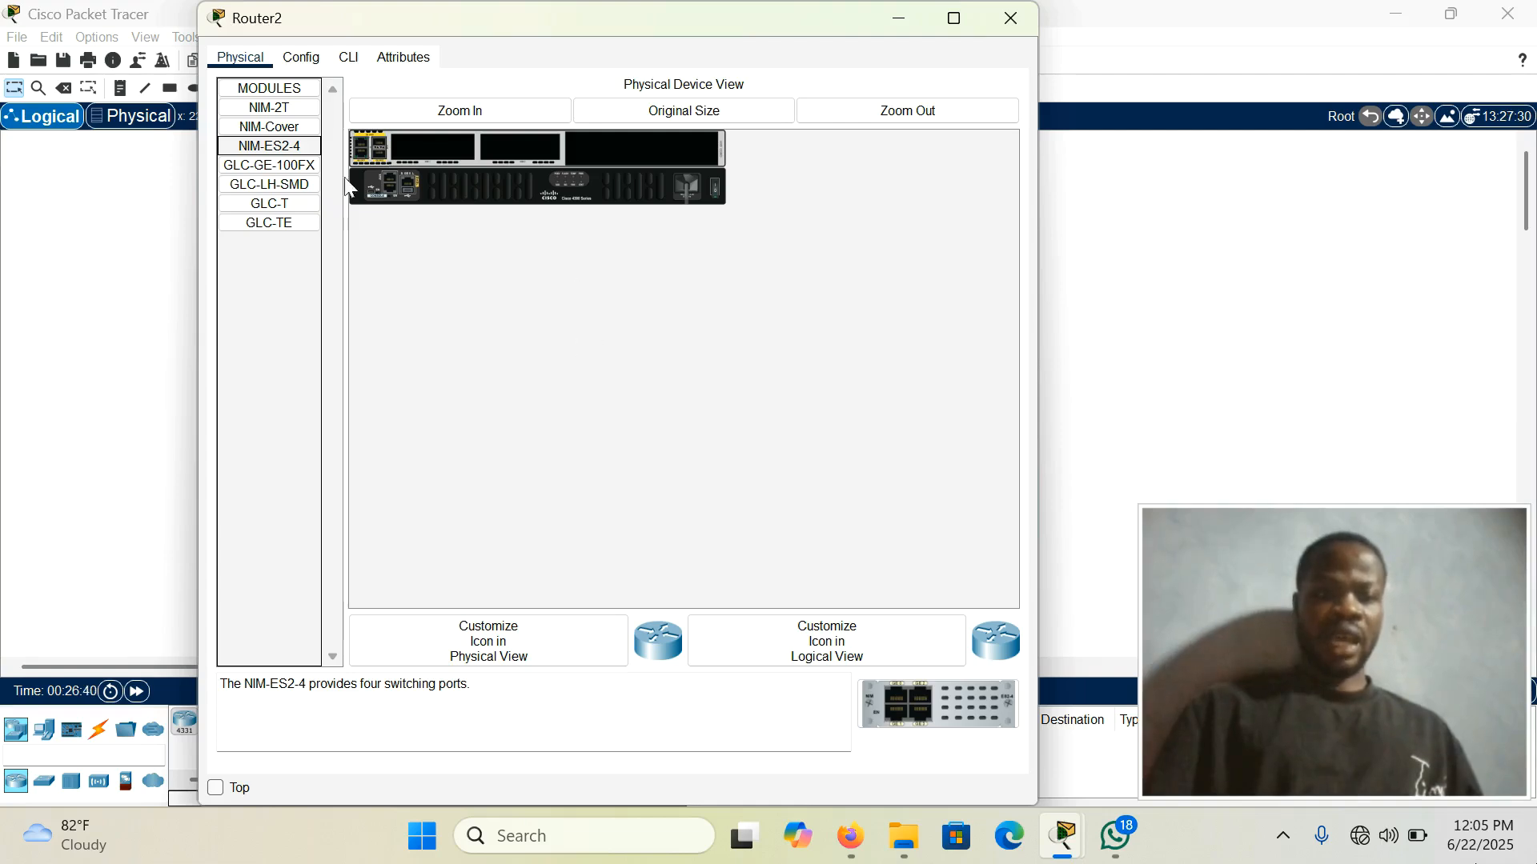
pyautogui.click(281, 112)
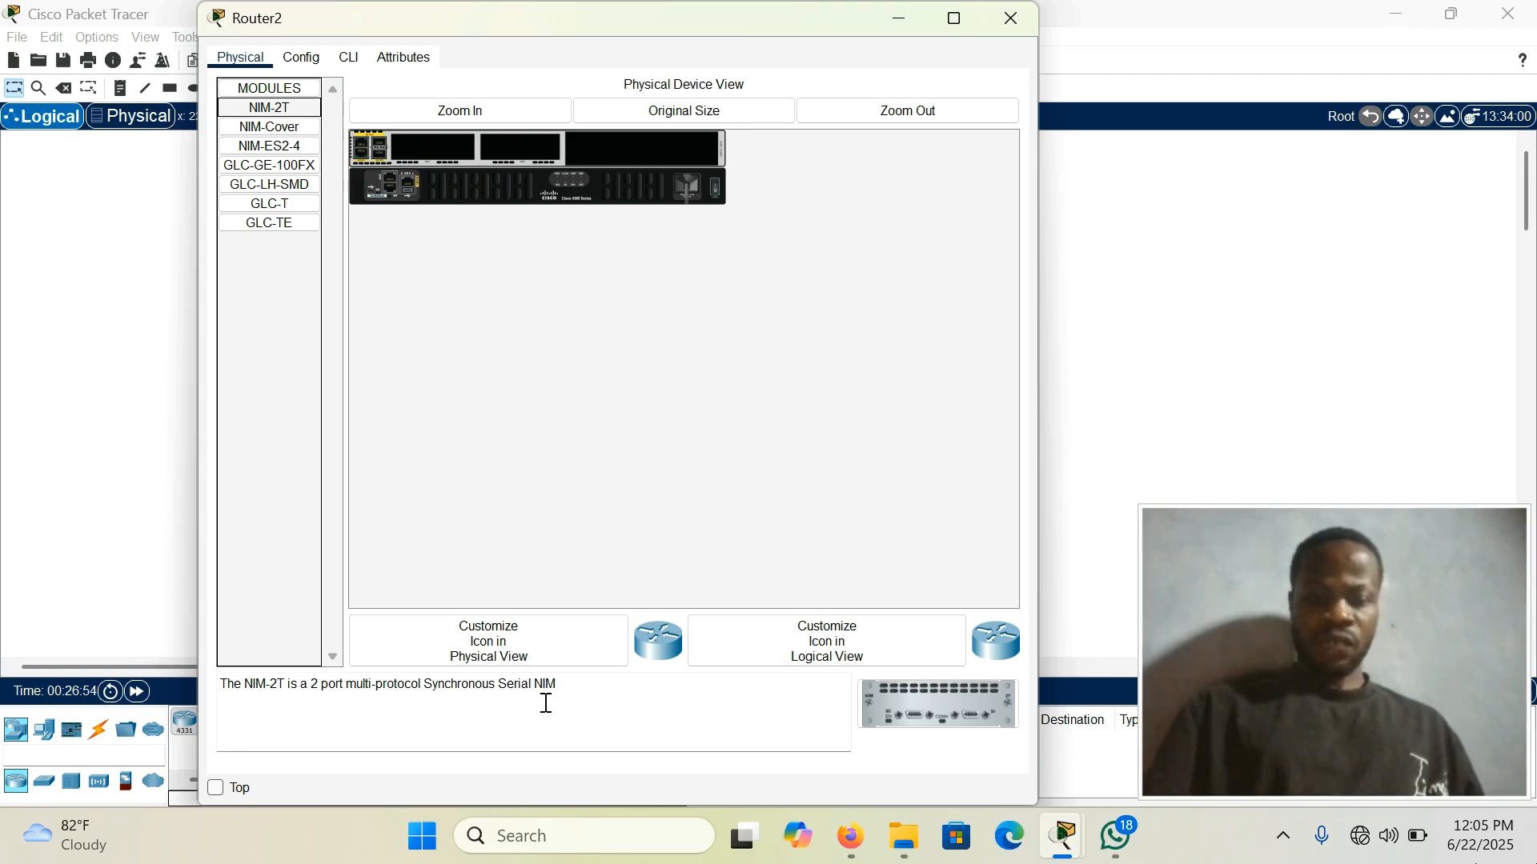
pyautogui.moveTo(579, 685); pyautogui.dragTo(215, 681)
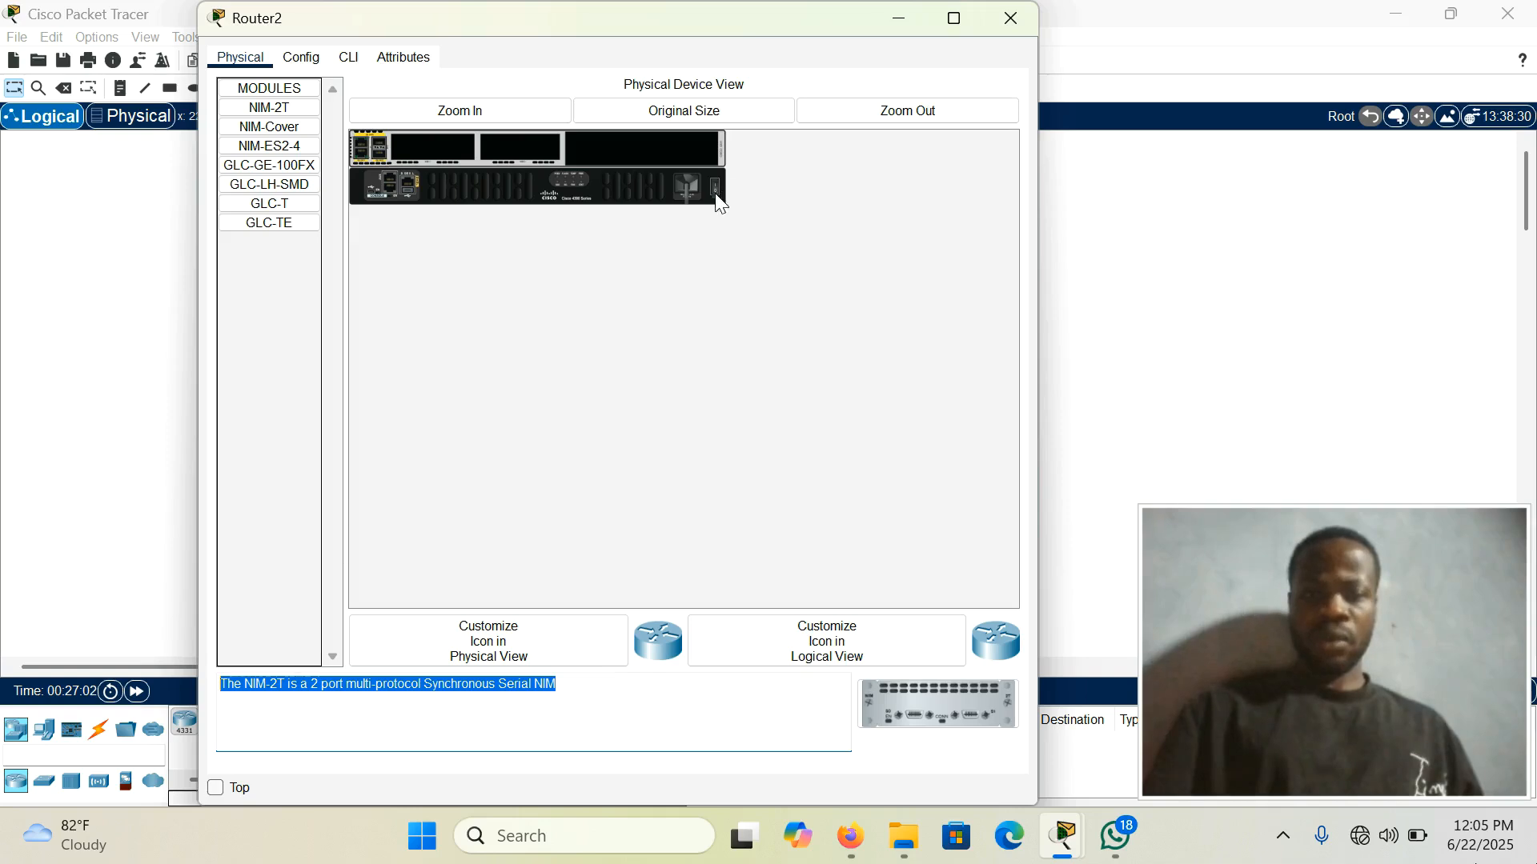
# Install a NIM-2T module in Router2's first NIM slot while it is powered off, and switch the router back on
pyautogui.click(490, 110)
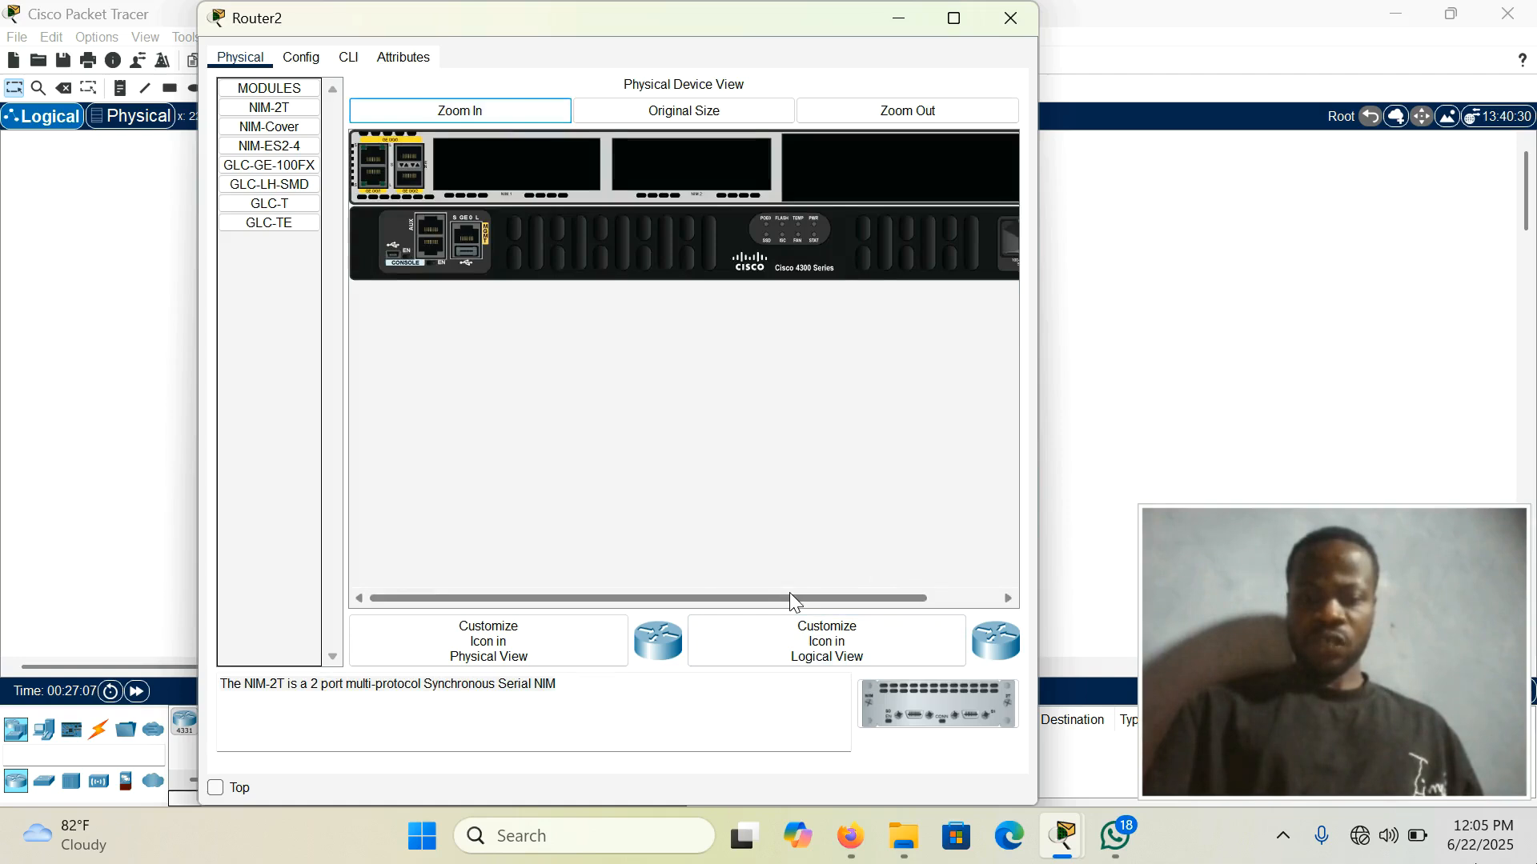
pyautogui.moveTo(789, 599); pyautogui.dragTo(953, 593)
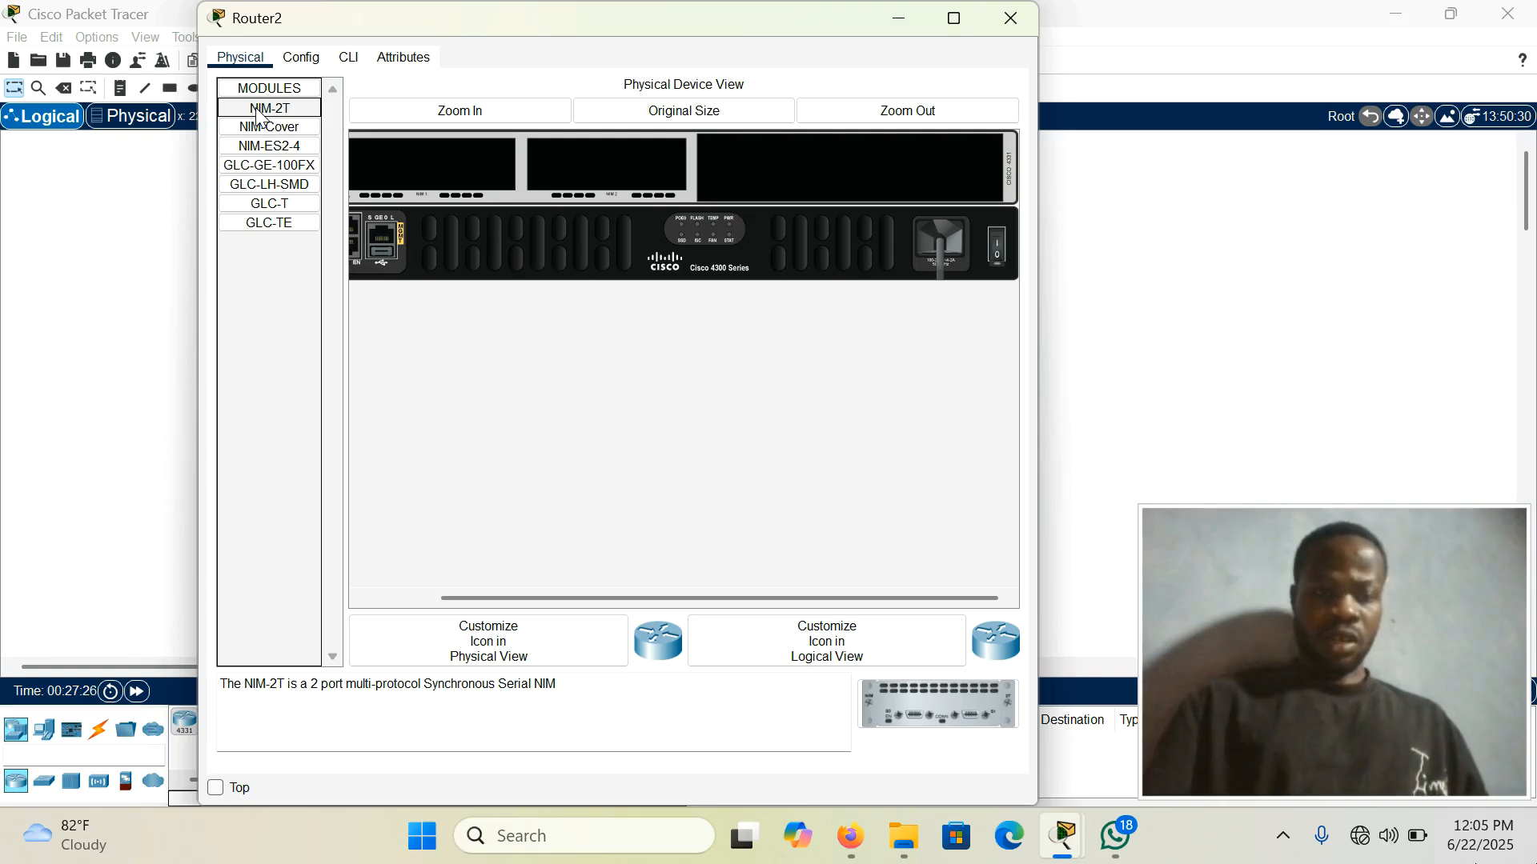
pyautogui.moveTo(282, 117); pyautogui.dragTo(382, 152)
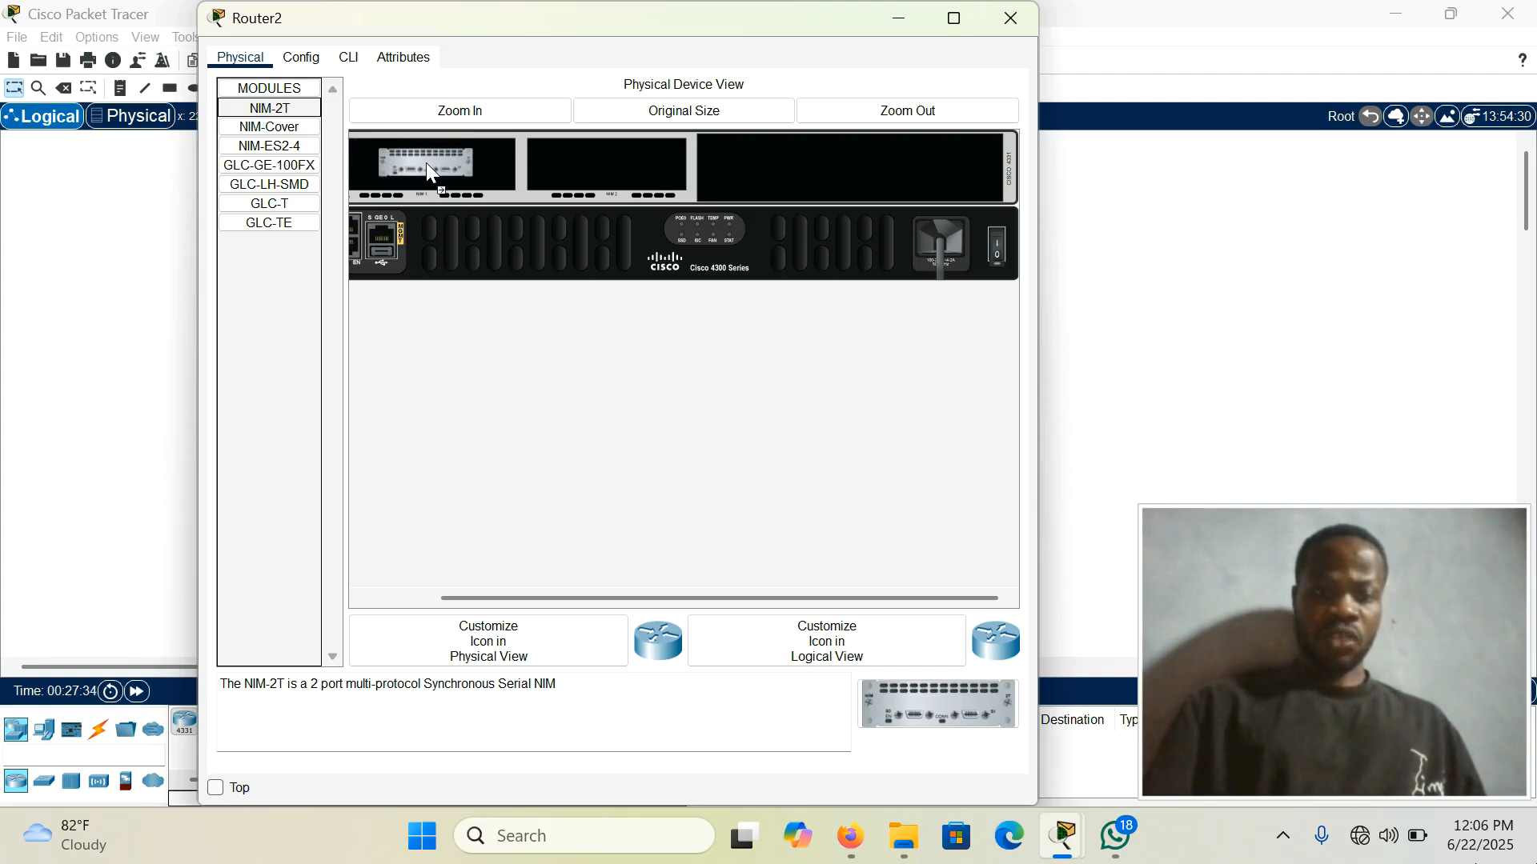
pyautogui.moveTo(426, 161); pyautogui.dragTo(426, 162)
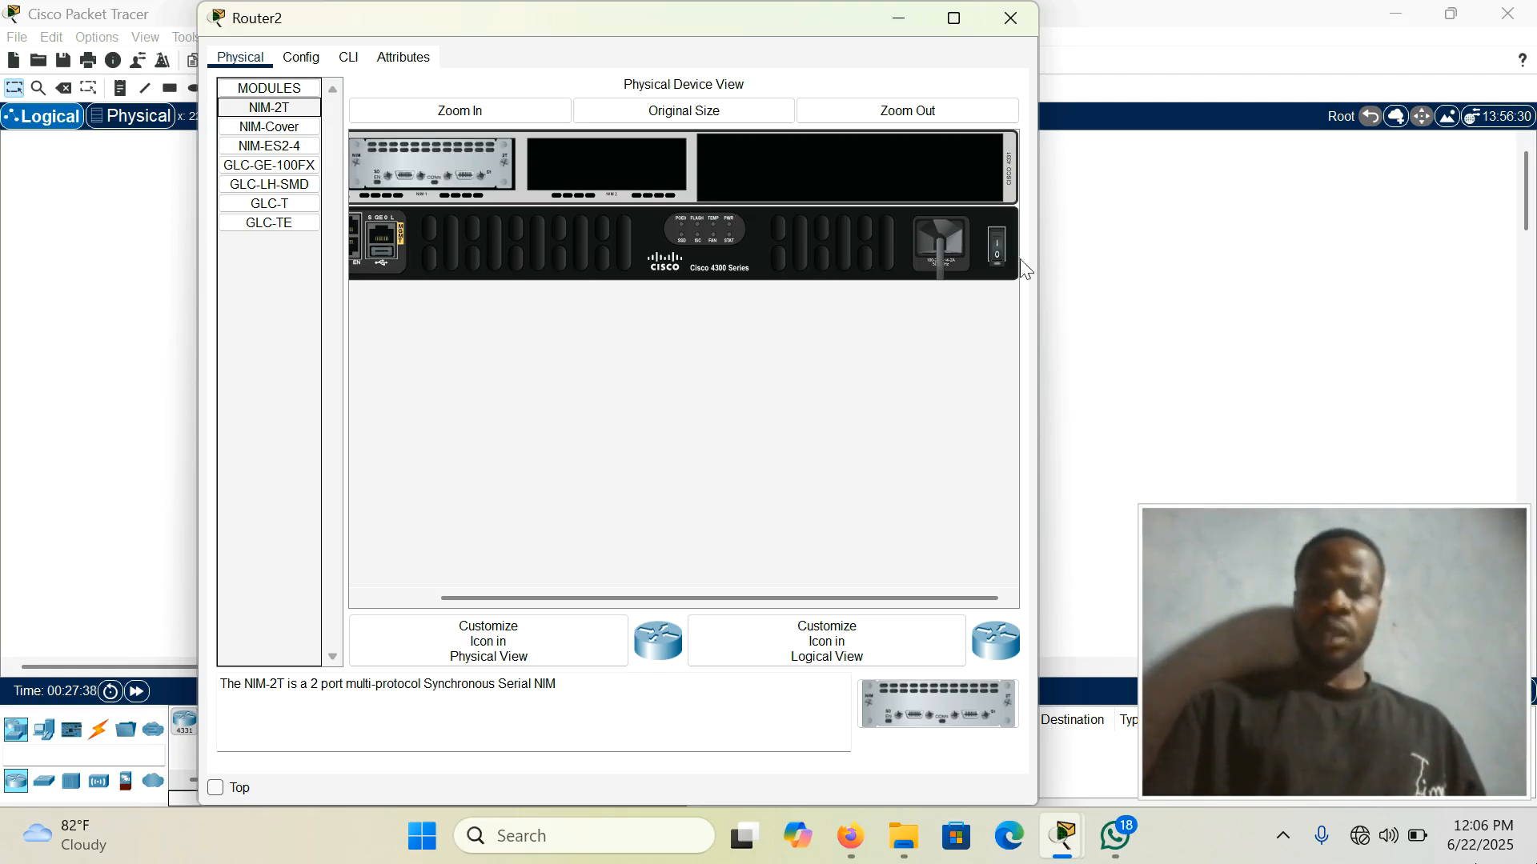
pyautogui.click(995, 261)
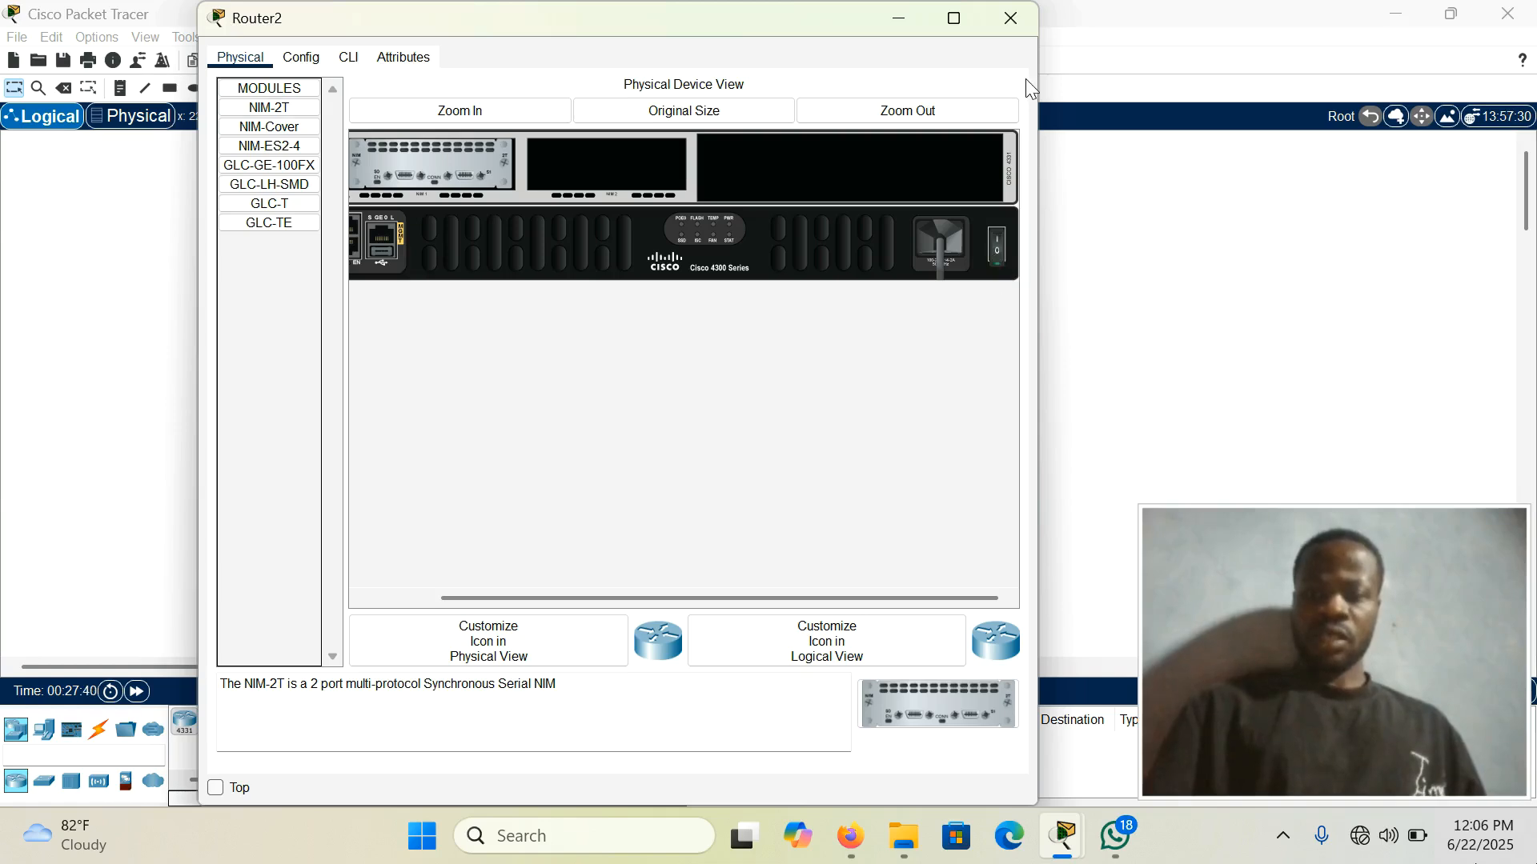
pyautogui.click(1013, 20)
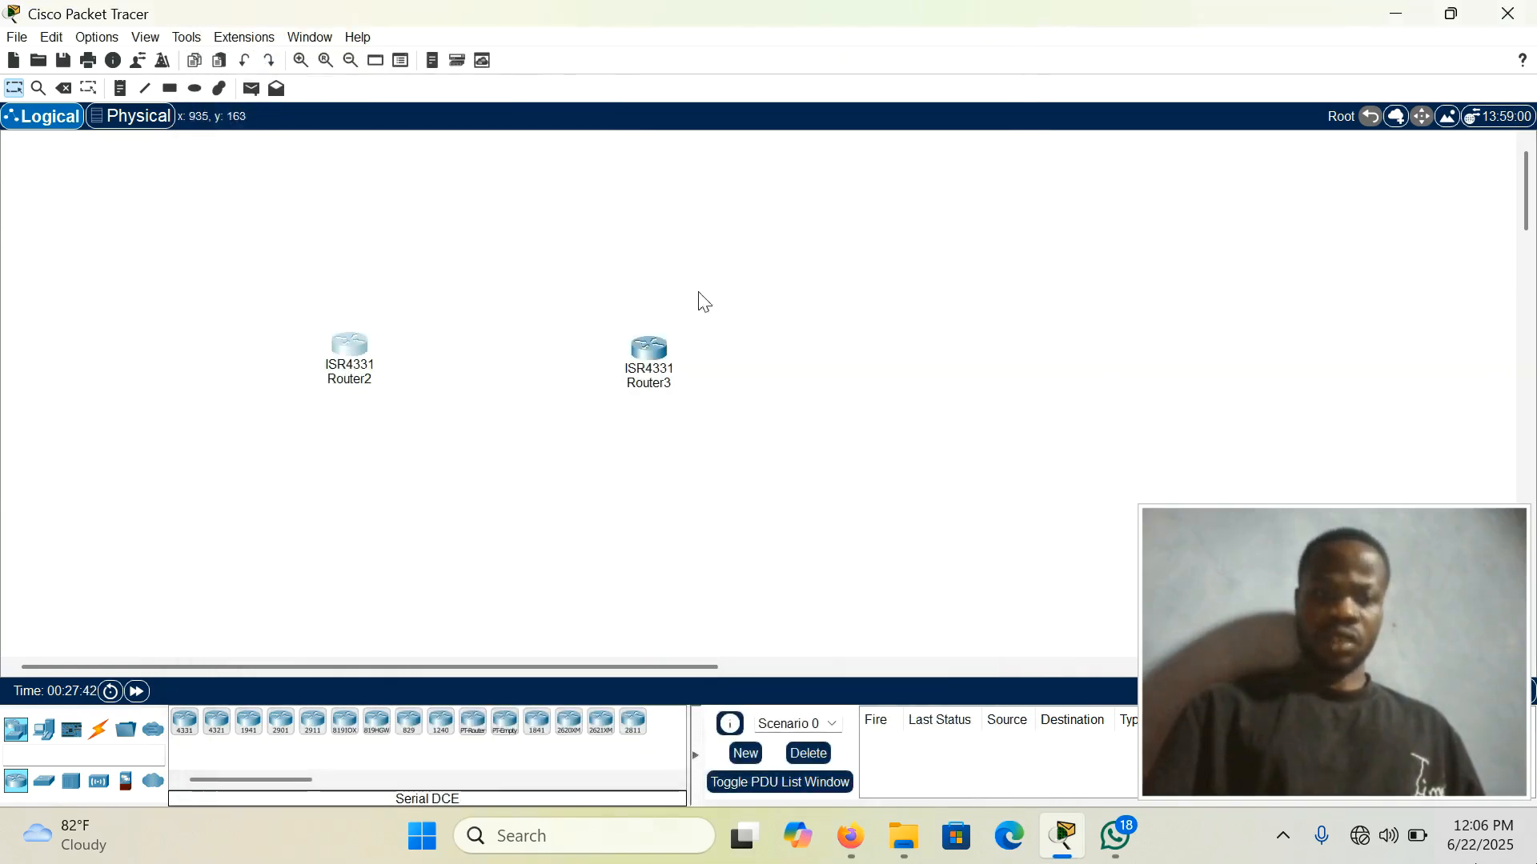
# Install a NIM-2T module in Router3's first NIM slot while it is powered off, and switch that router back on
pyautogui.click(646, 352)
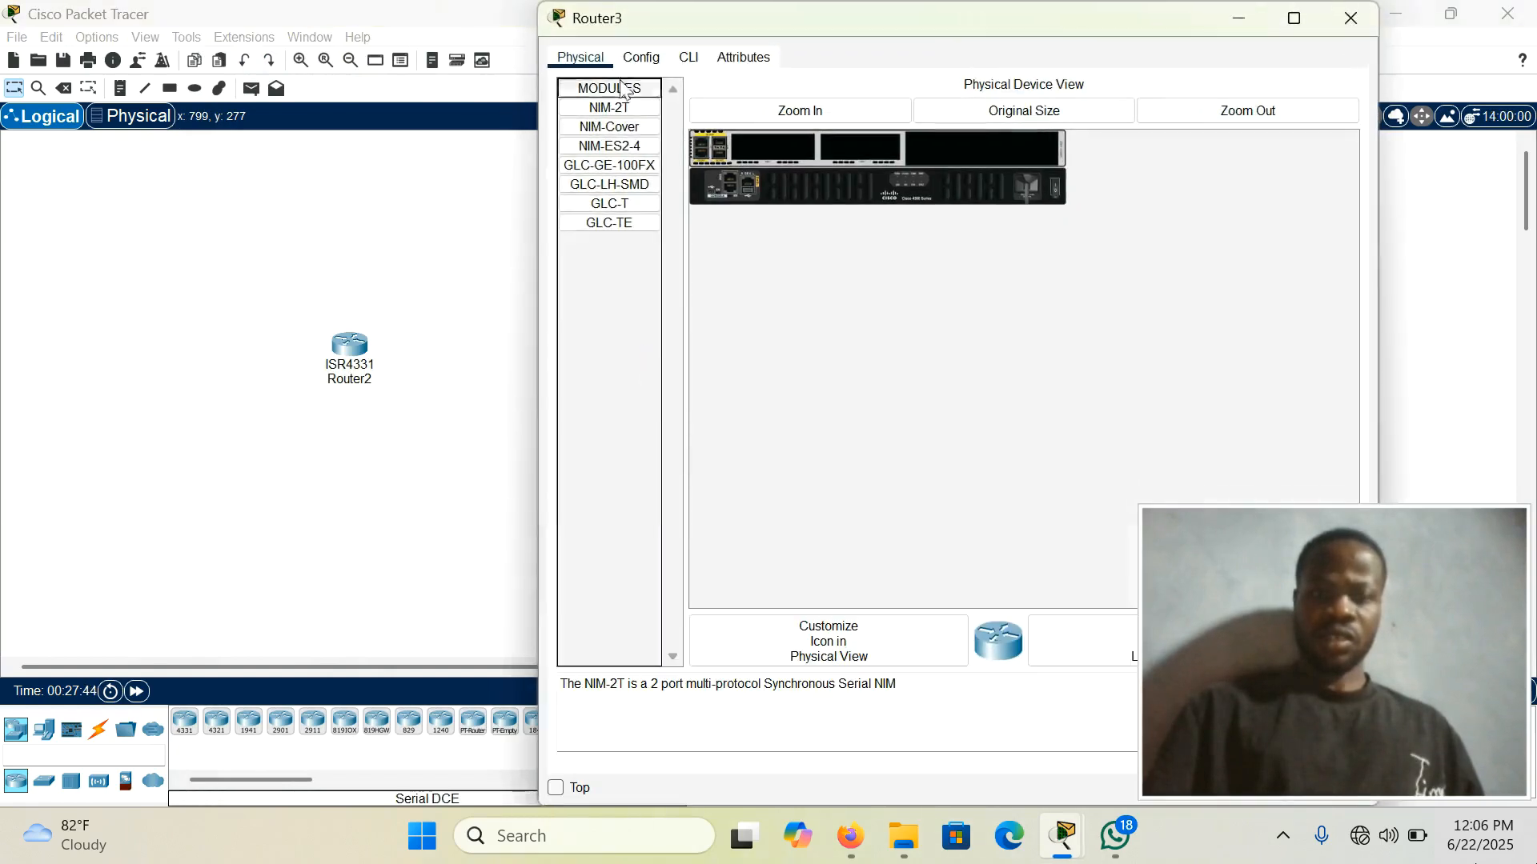
pyautogui.click(772, 106)
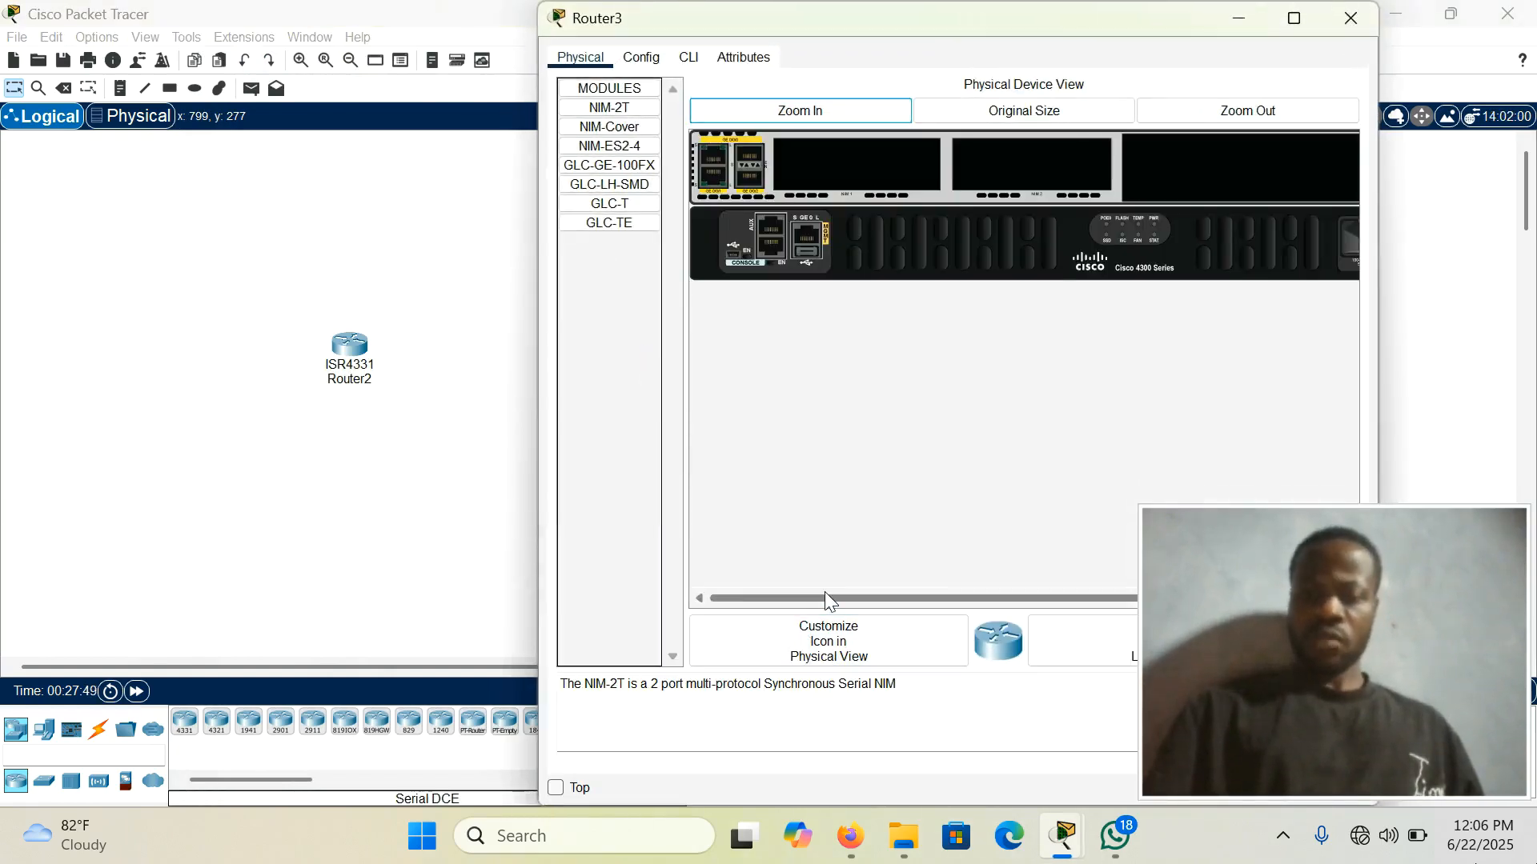
pyautogui.moveTo(828, 597); pyautogui.dragTo(977, 592)
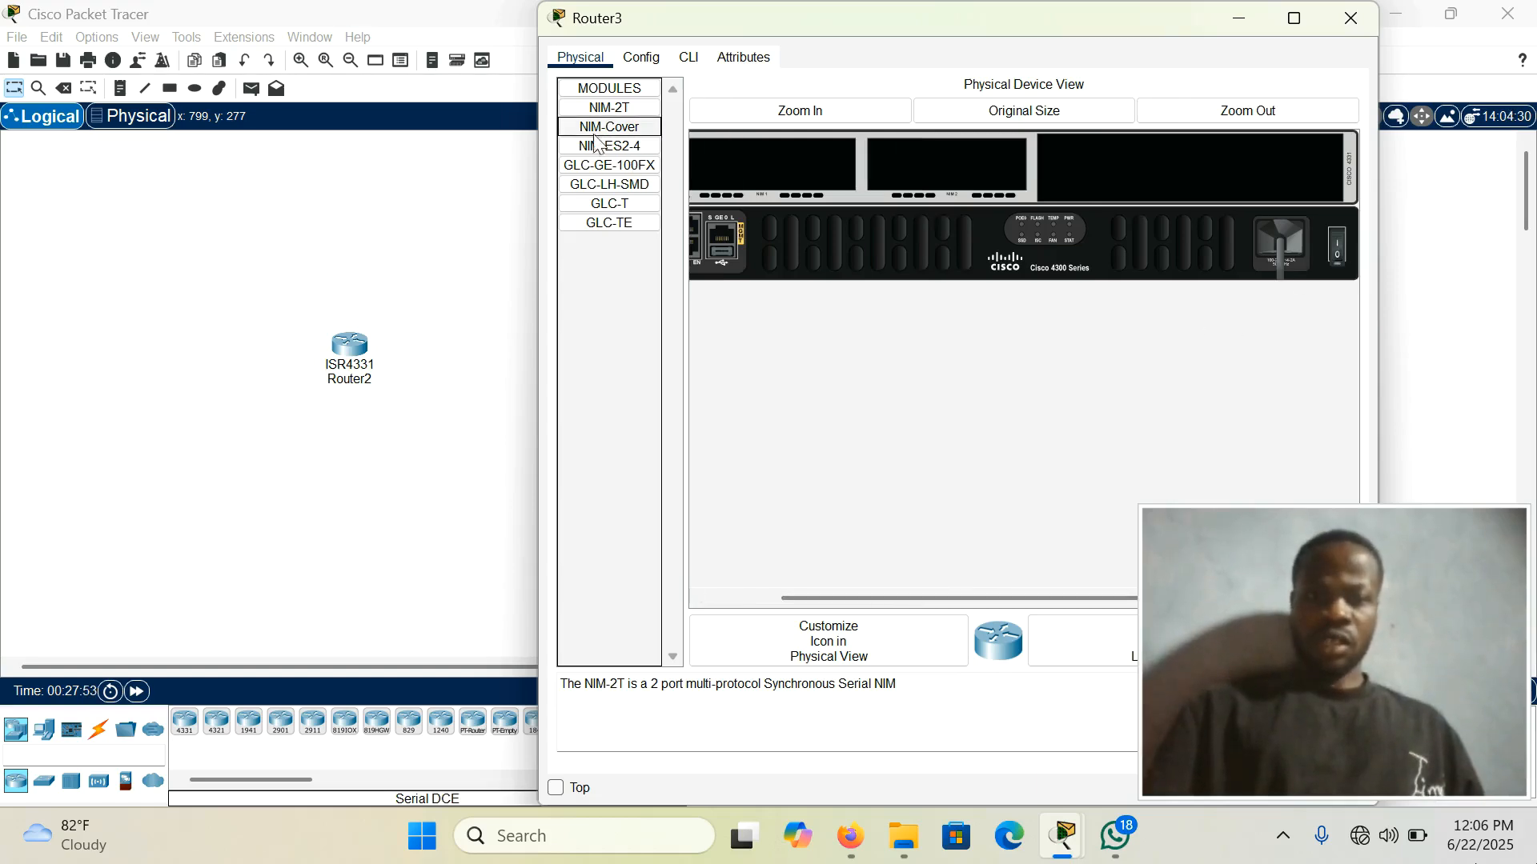
pyautogui.click(596, 105)
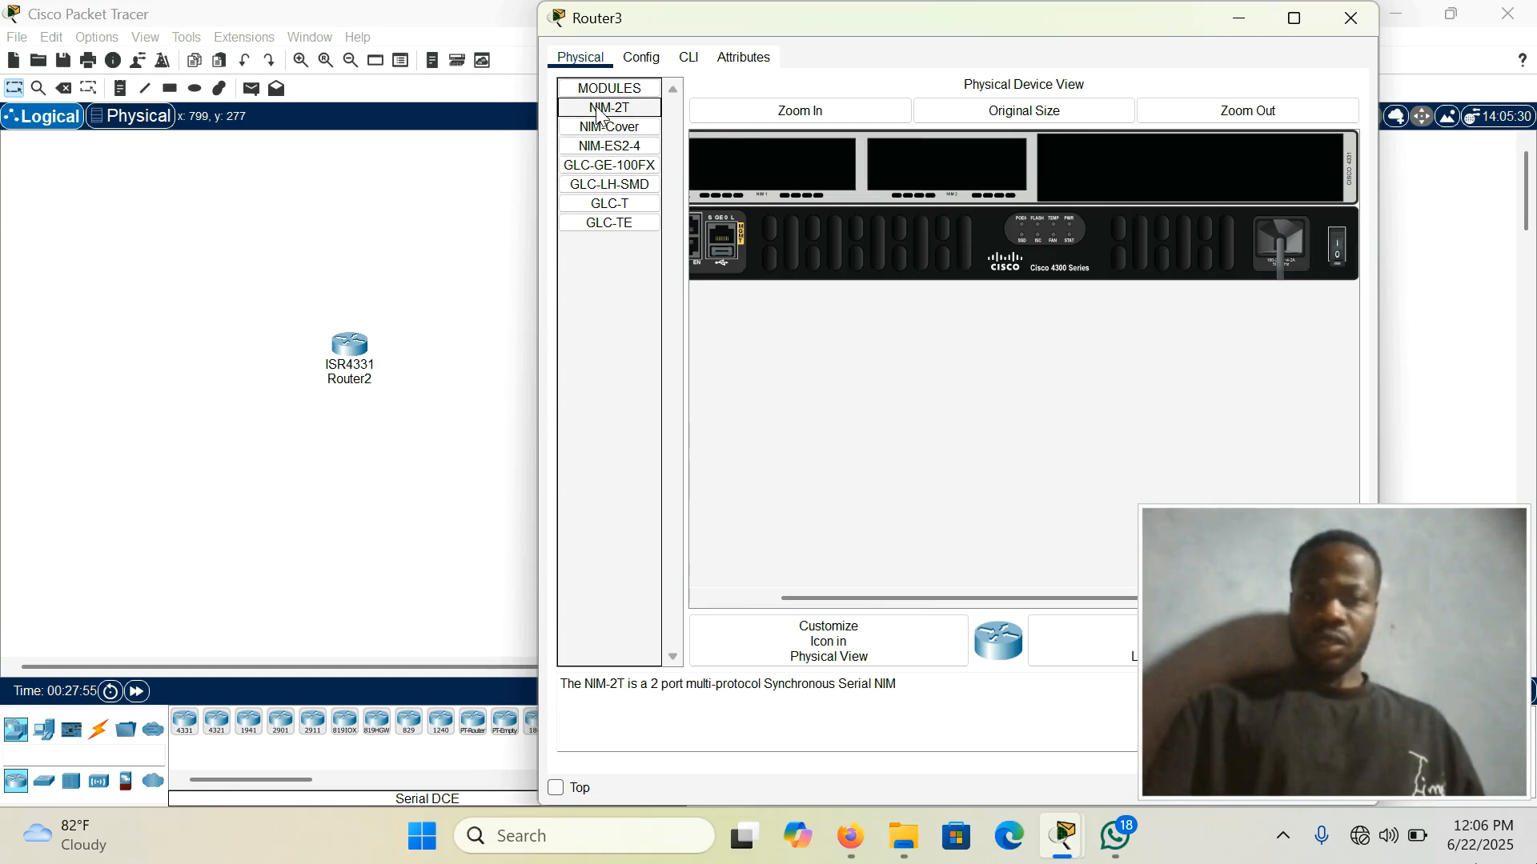
pyautogui.moveTo(595, 105); pyautogui.dragTo(760, 155)
pyautogui.click(1339, 249)
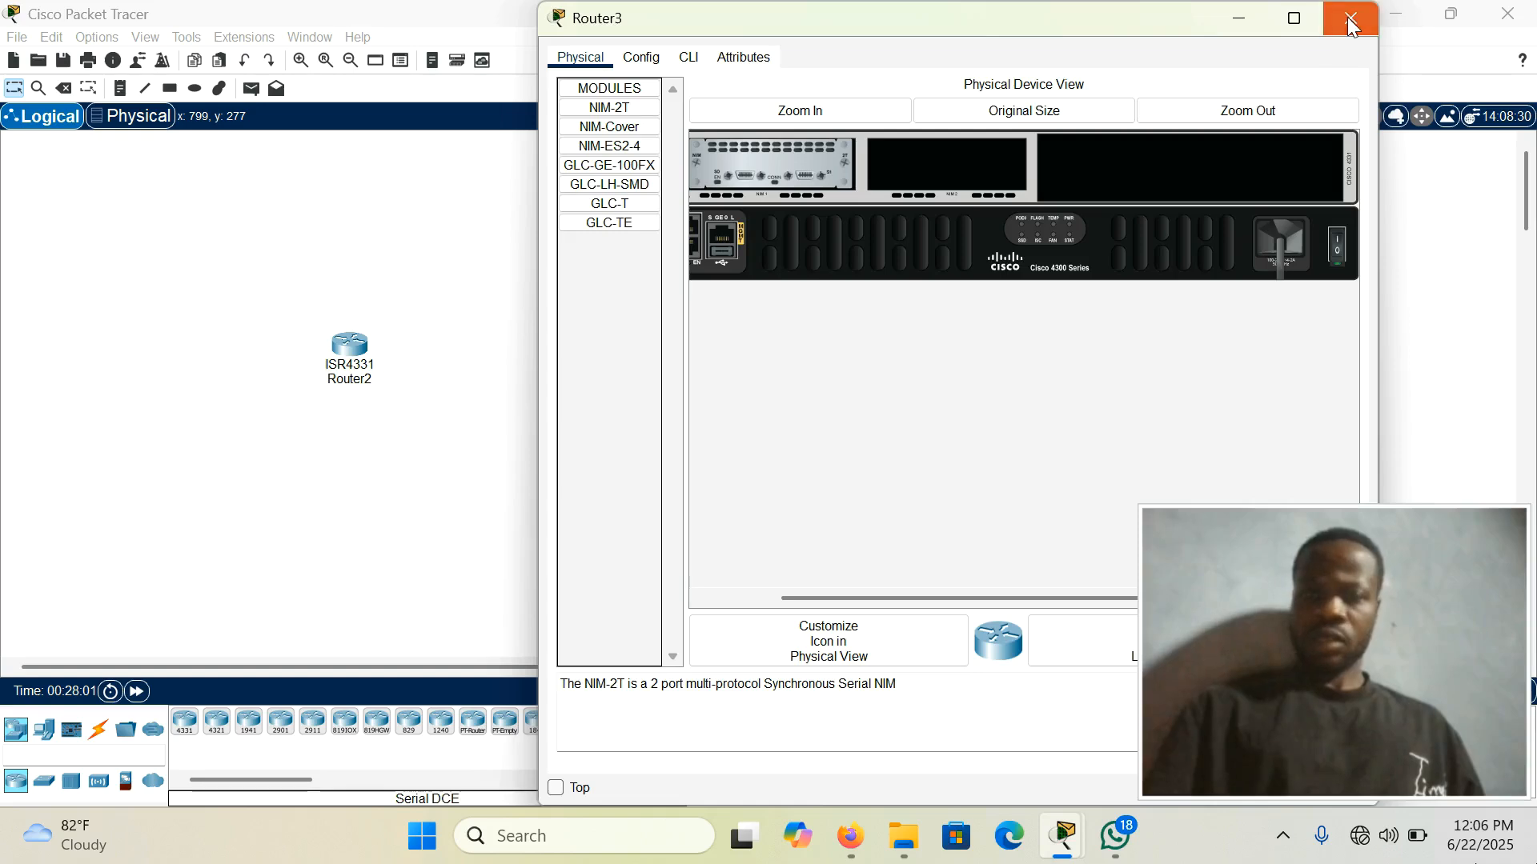
pyautogui.click(1350, 17)
pyautogui.moveTo(355, 360)
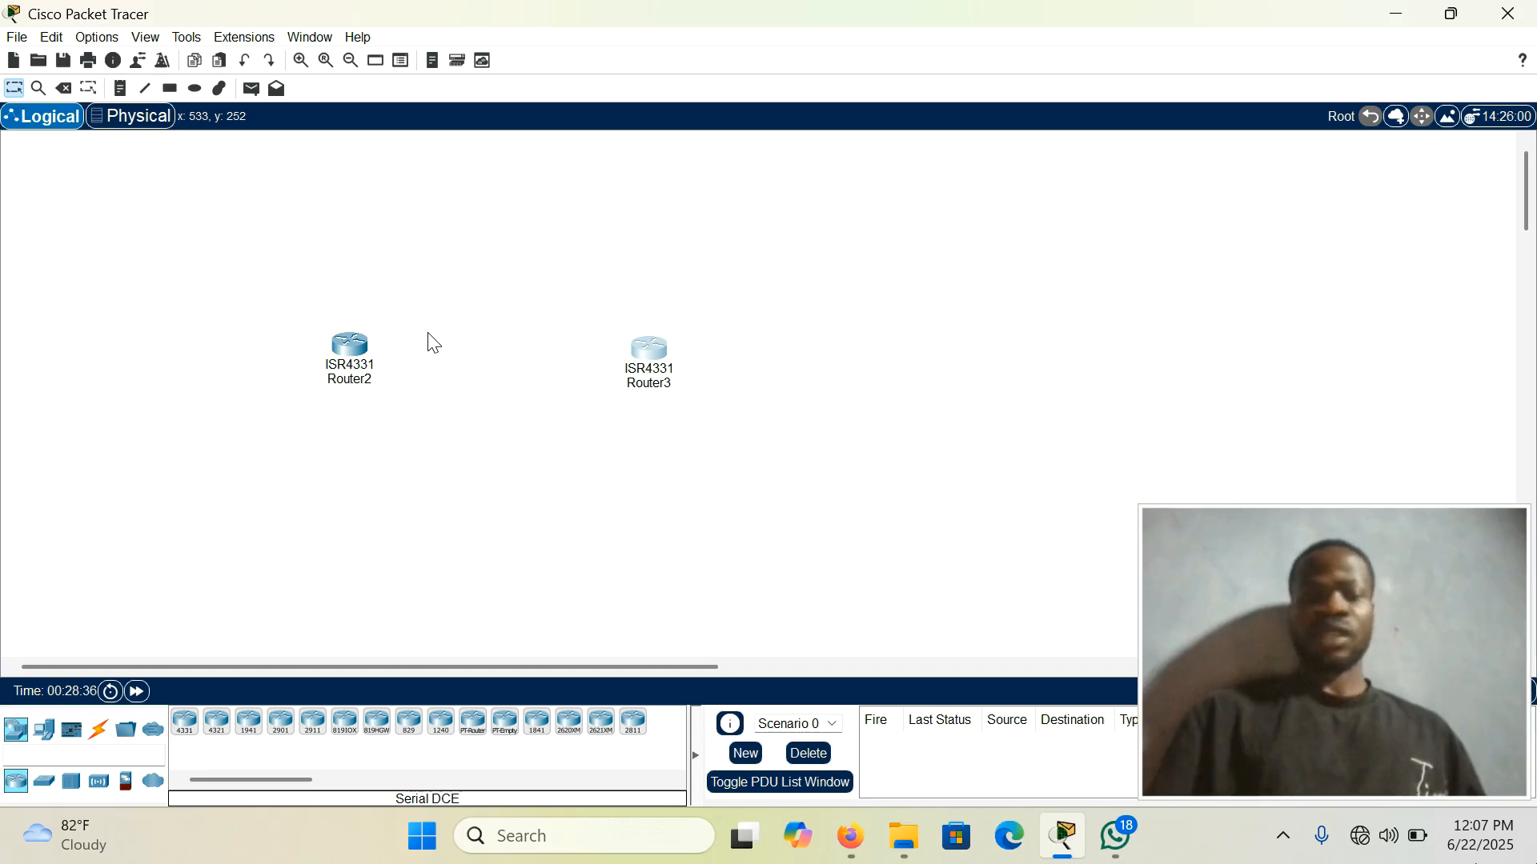
pyautogui.doubleClick(349, 356)
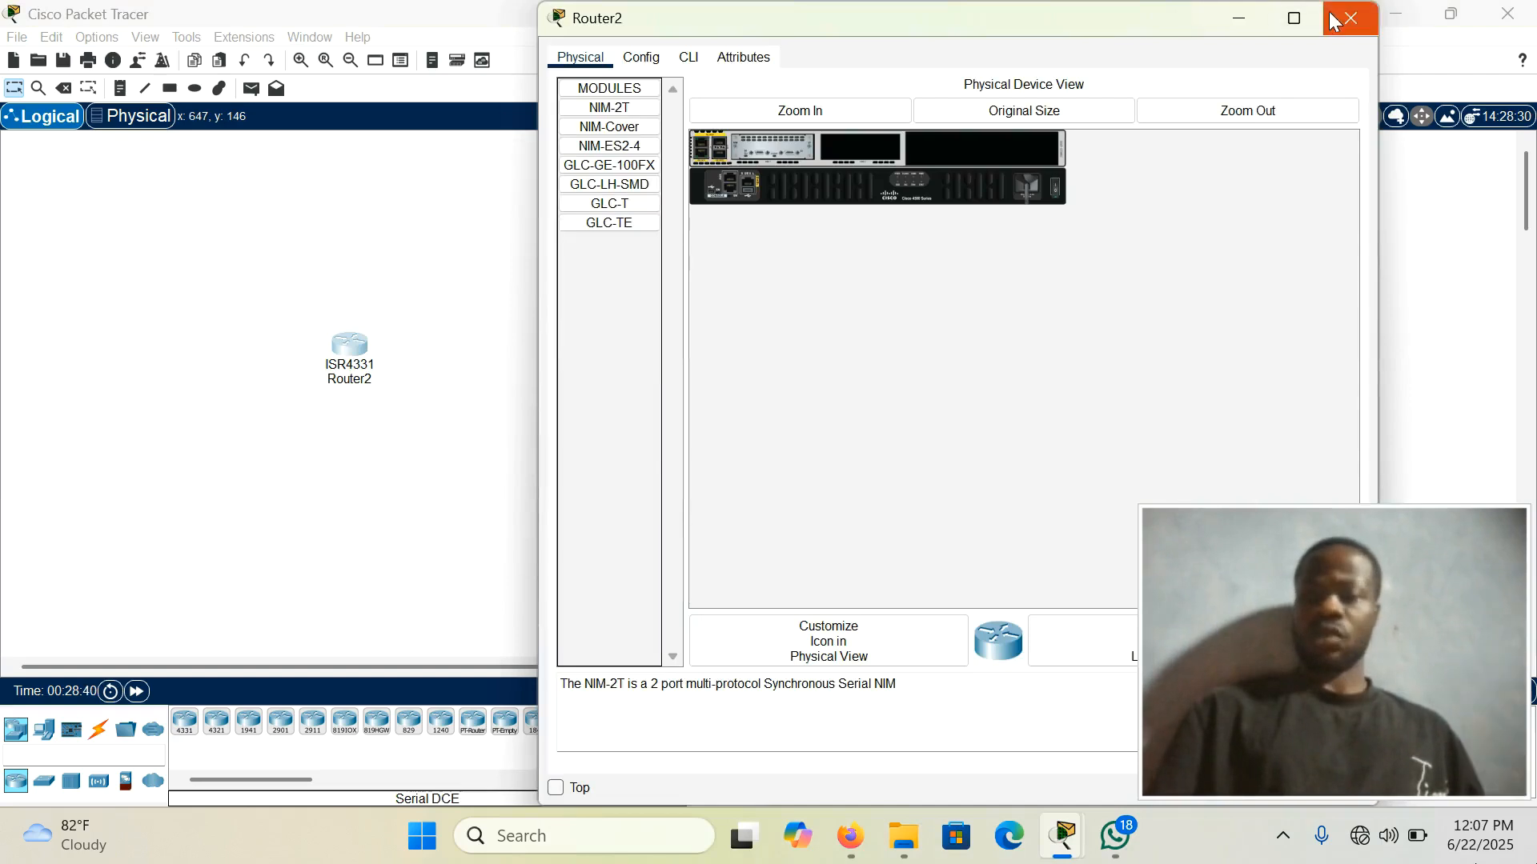
pyautogui.click(1350, 16)
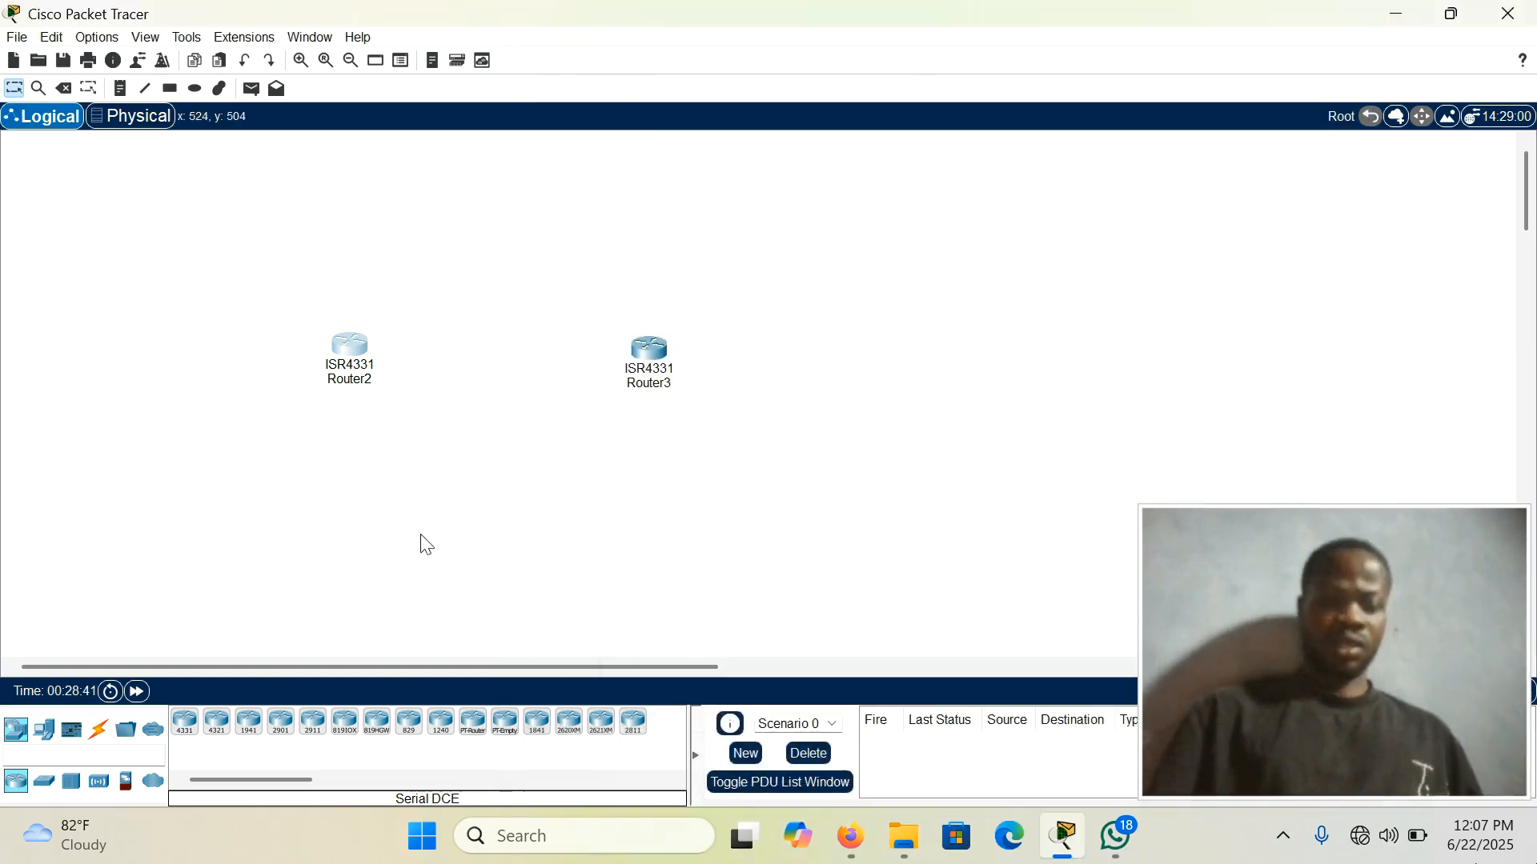
# Connect Serial0/1/0 on Router2 to Serial0/1/0 on Router3 with a Serial DCE cable, starting from Router2
pyautogui.click(100, 732)
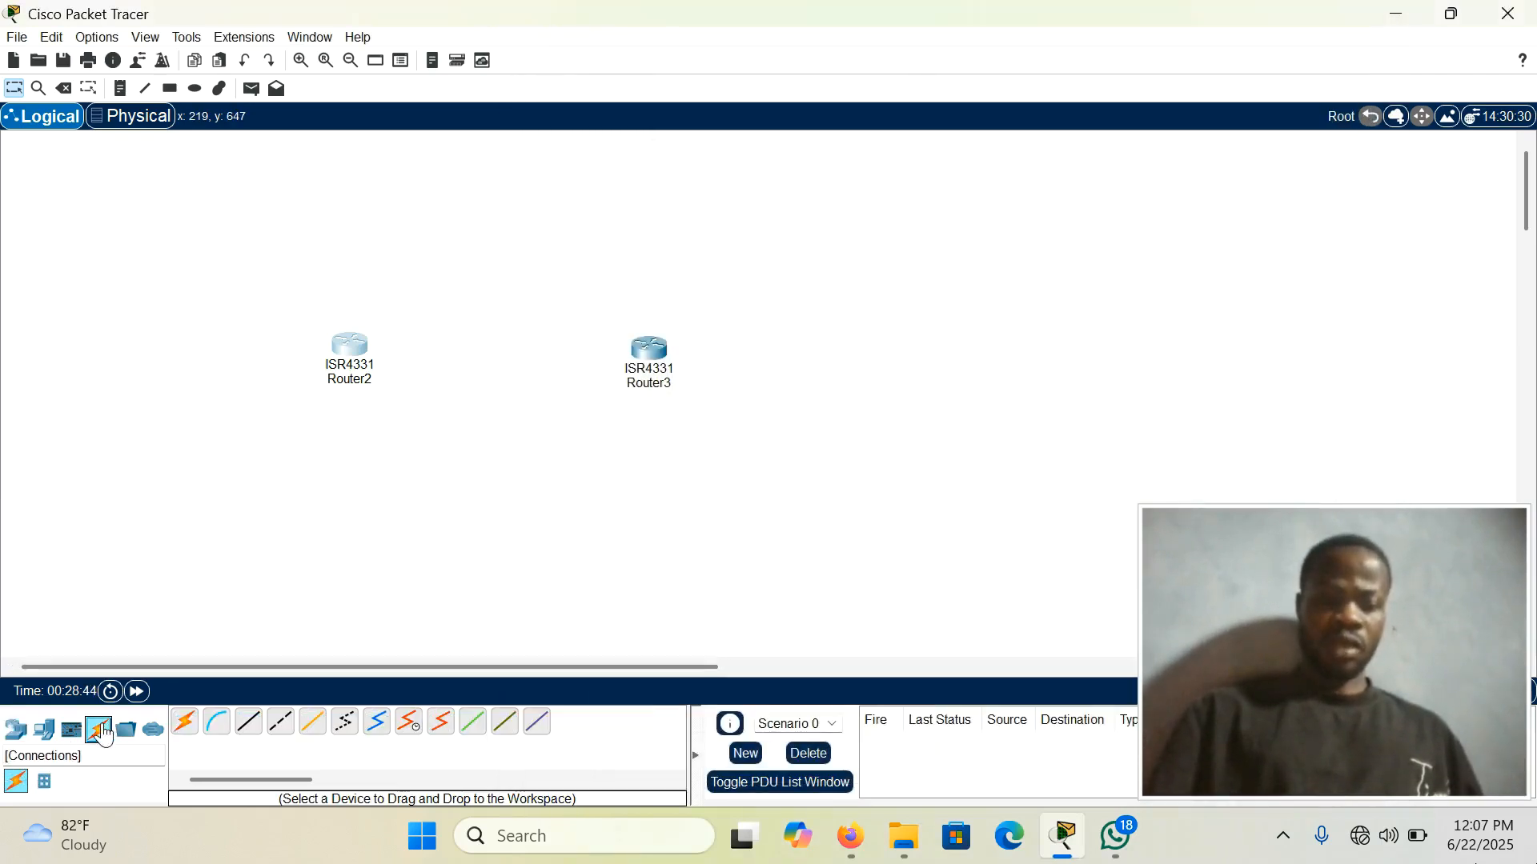
pyautogui.click(407, 727)
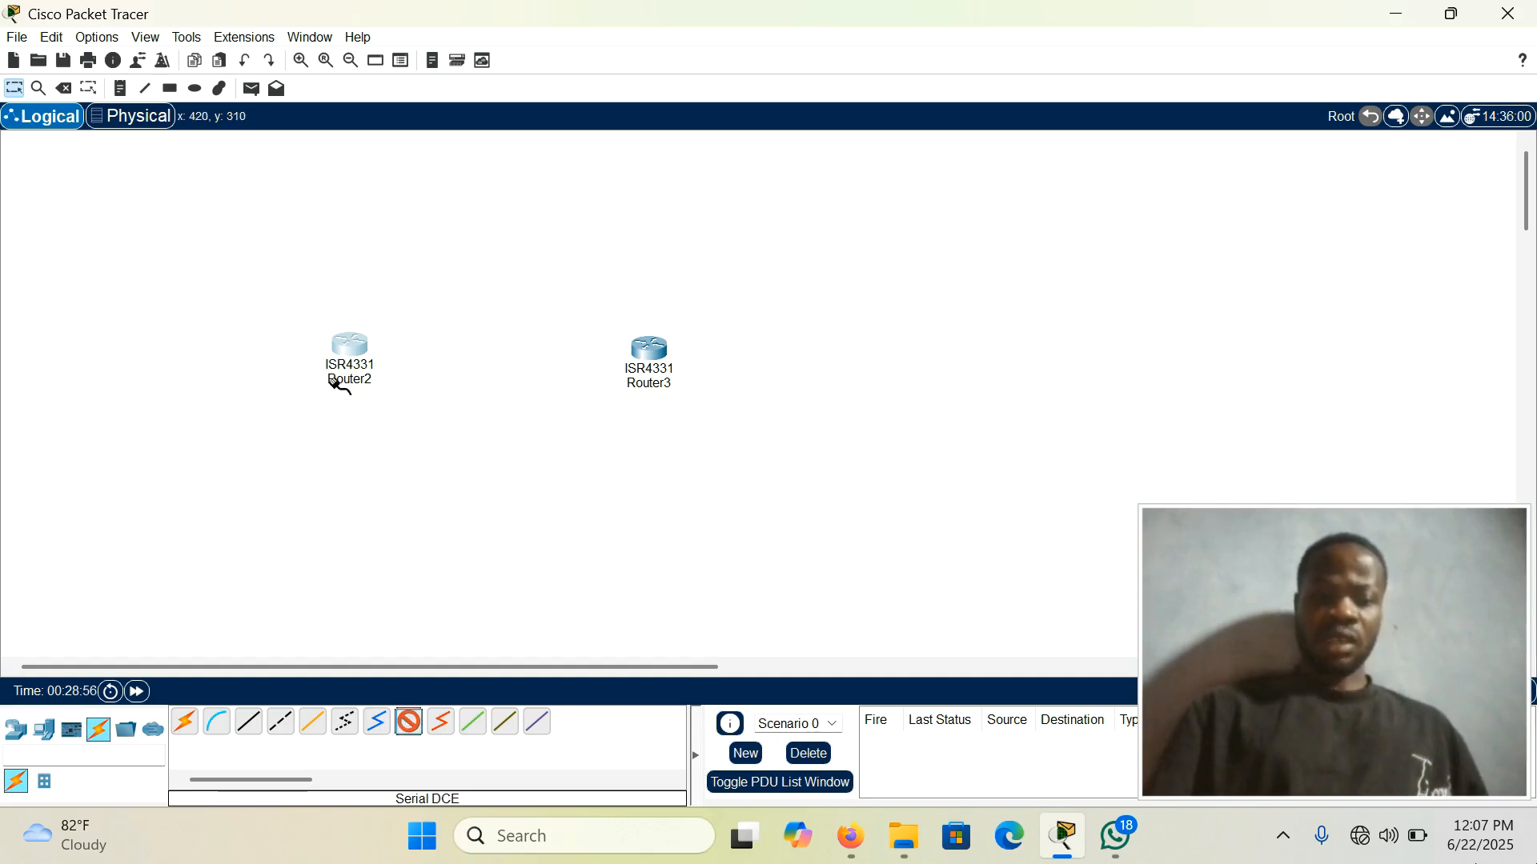
pyautogui.click(358, 357)
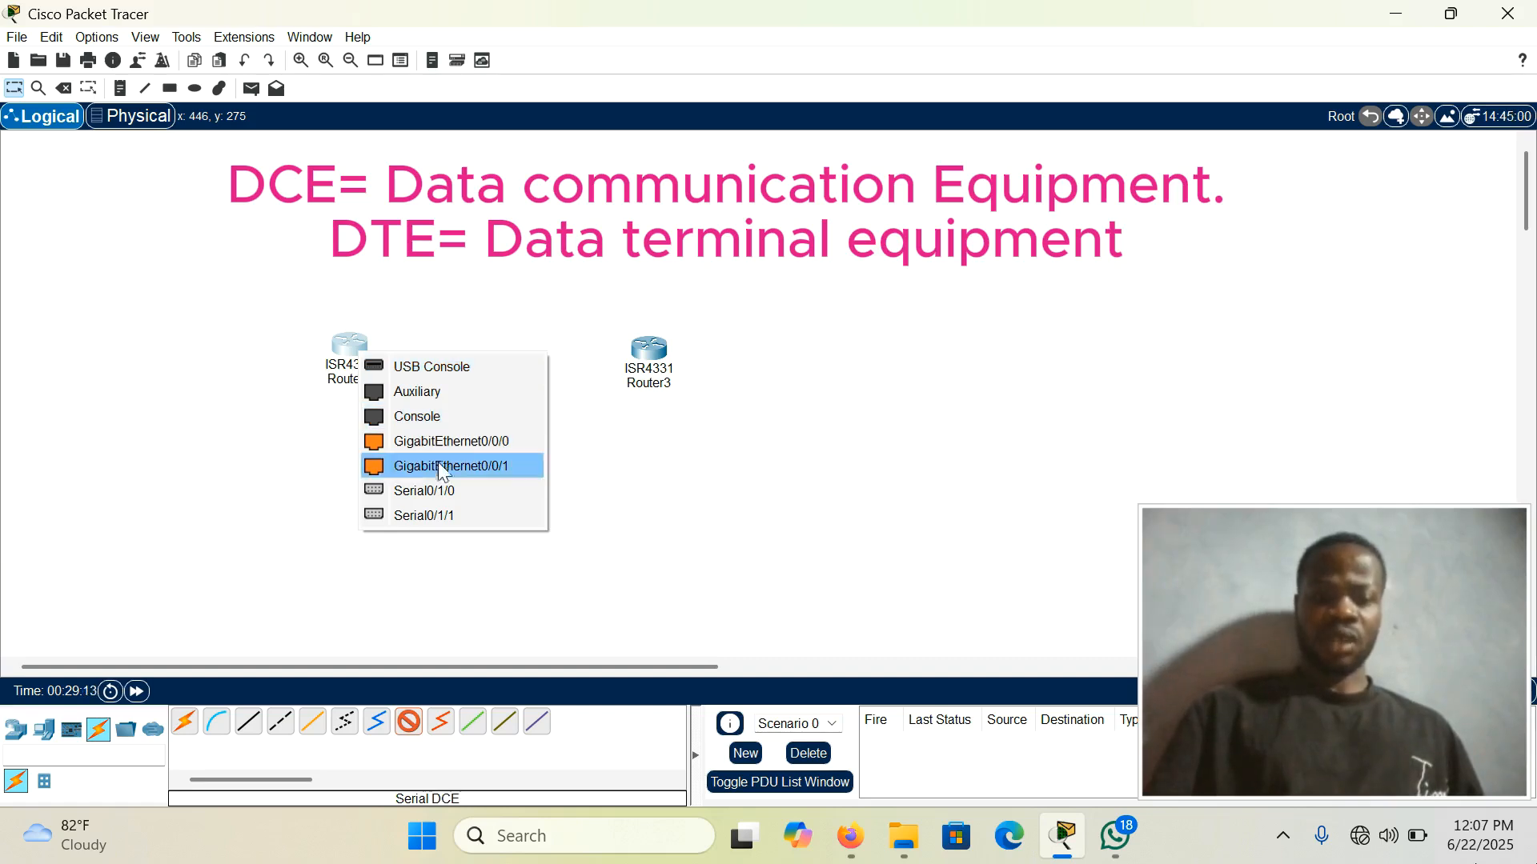
pyautogui.click(513, 486)
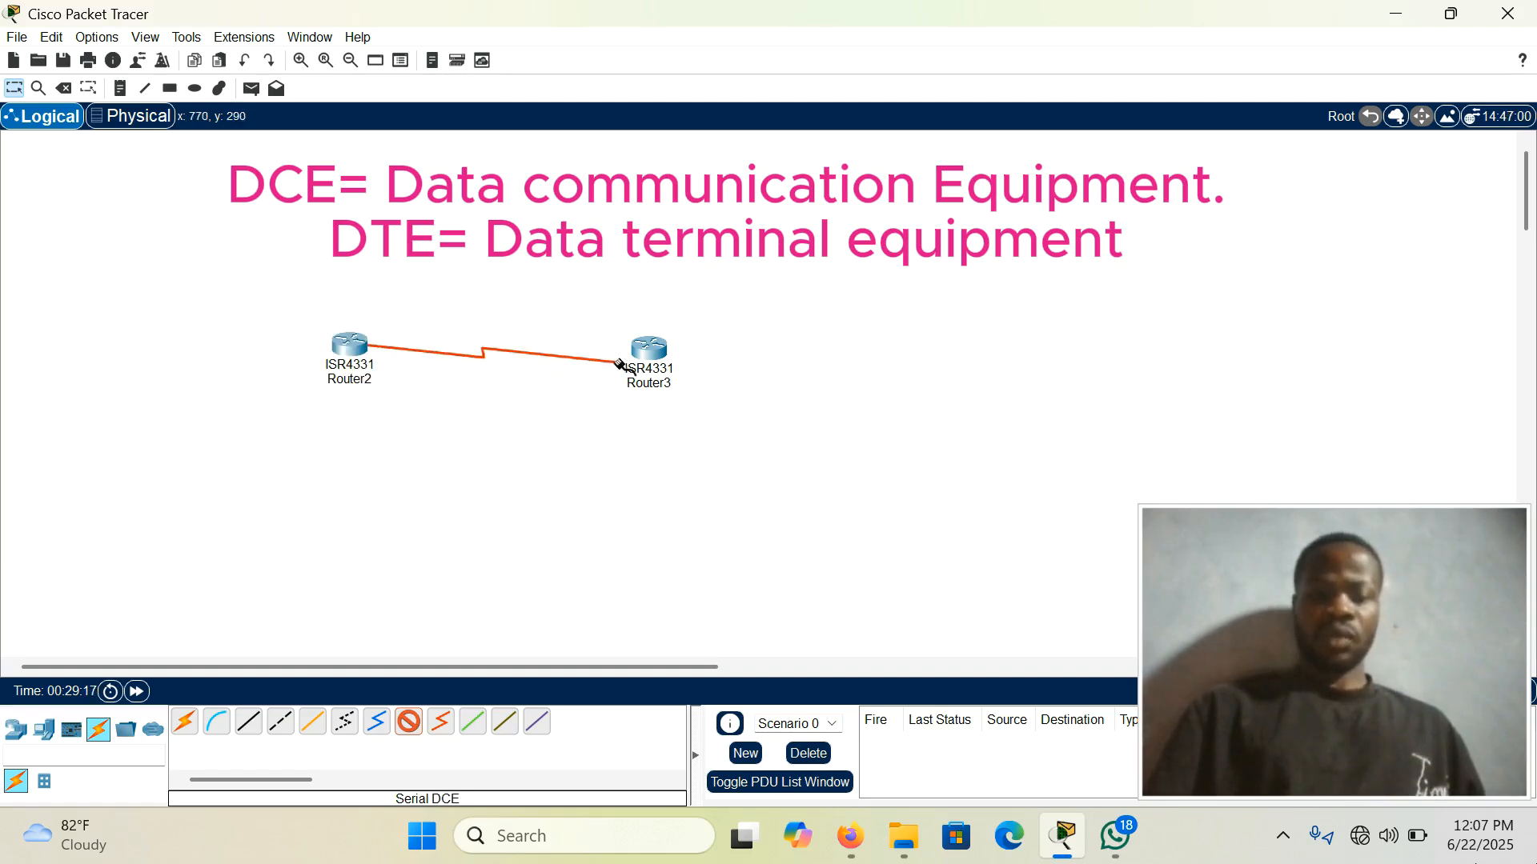
pyautogui.click(644, 354)
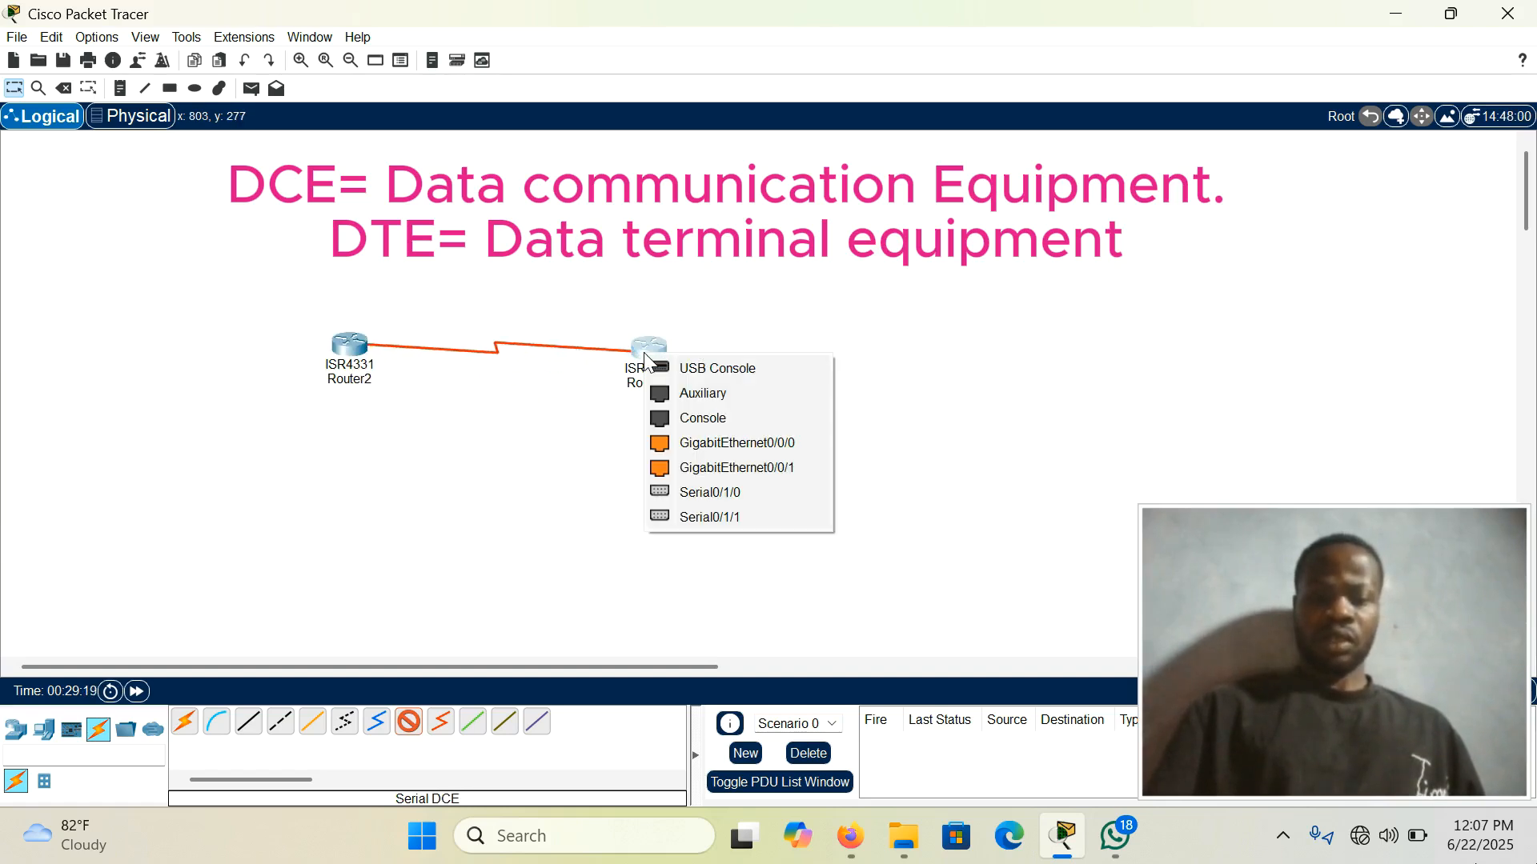
pyautogui.click(732, 492)
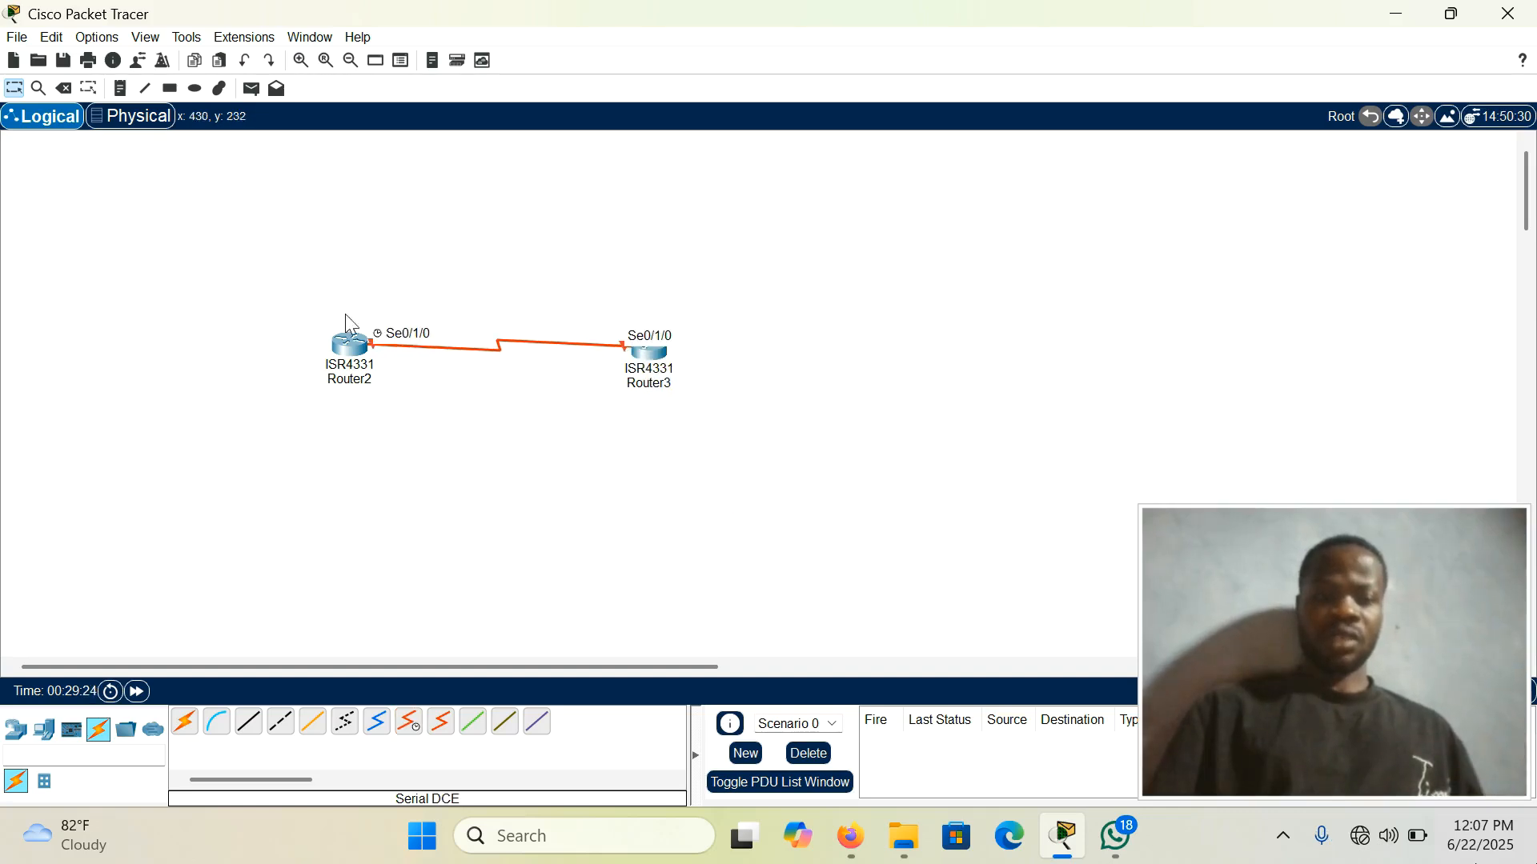
pyautogui.moveTo(290, 319); pyautogui.dragTo(466, 426)
pyautogui.moveTo(292, 298); pyautogui.dragTo(472, 441)
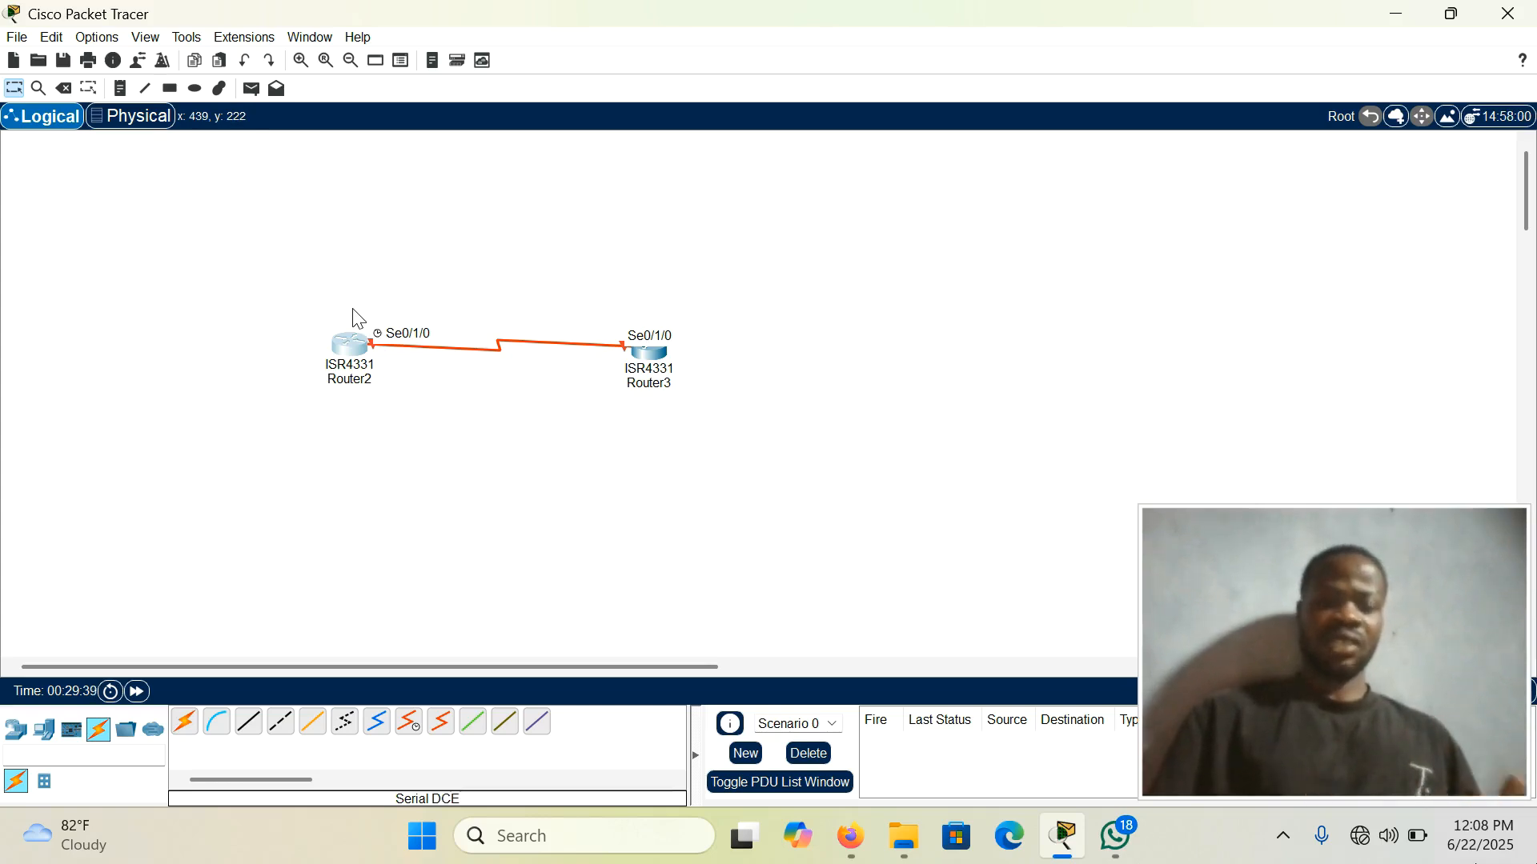
pyautogui.moveTo(303, 302); pyautogui.dragTo(480, 436)
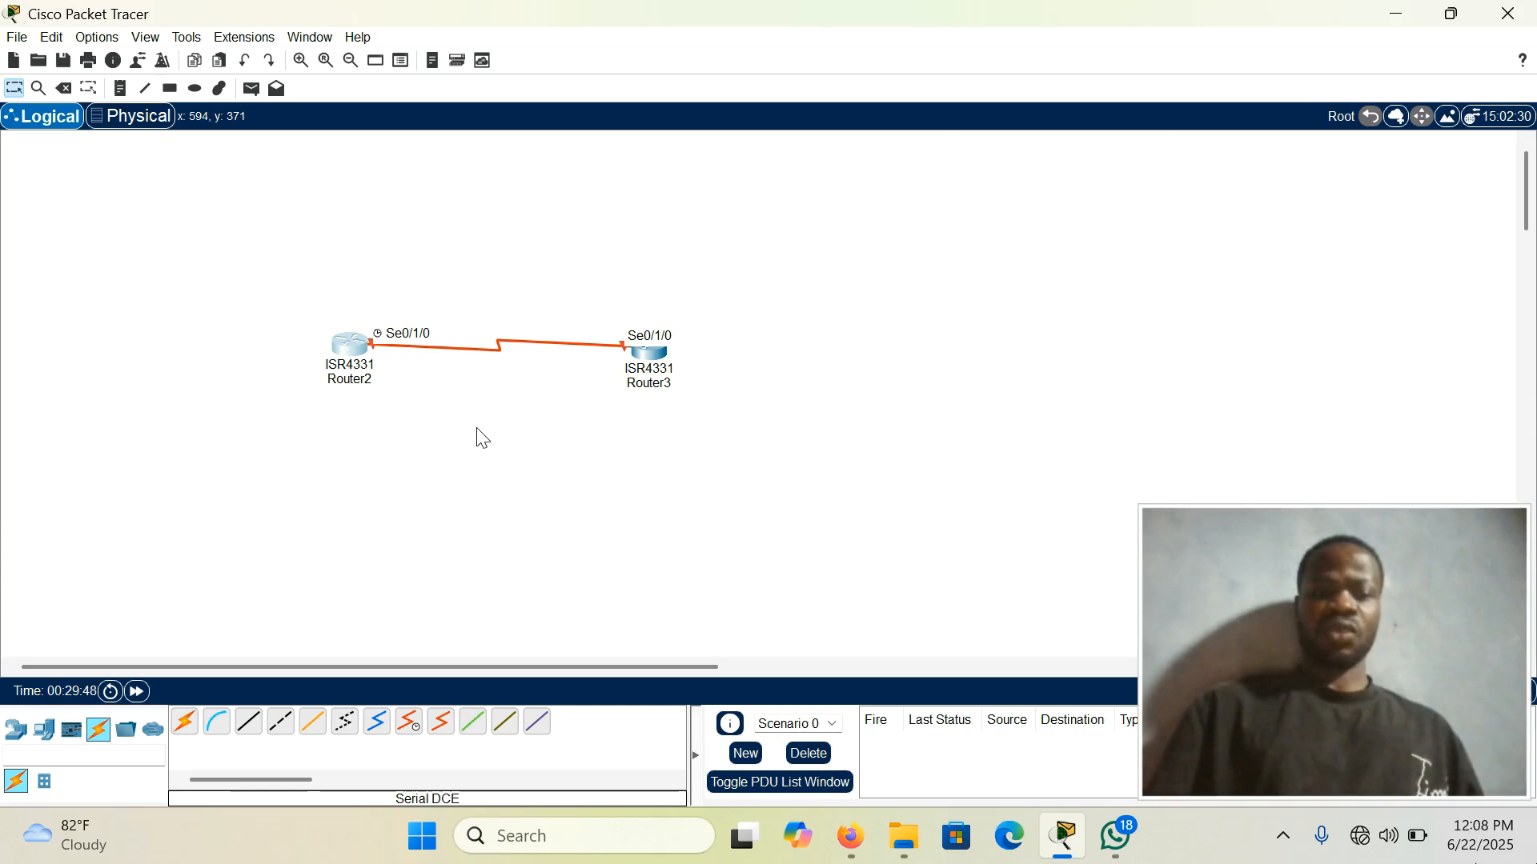
# Open Router2's command line interface and answer no to the initial configuration dialog
pyautogui.click(350, 349)
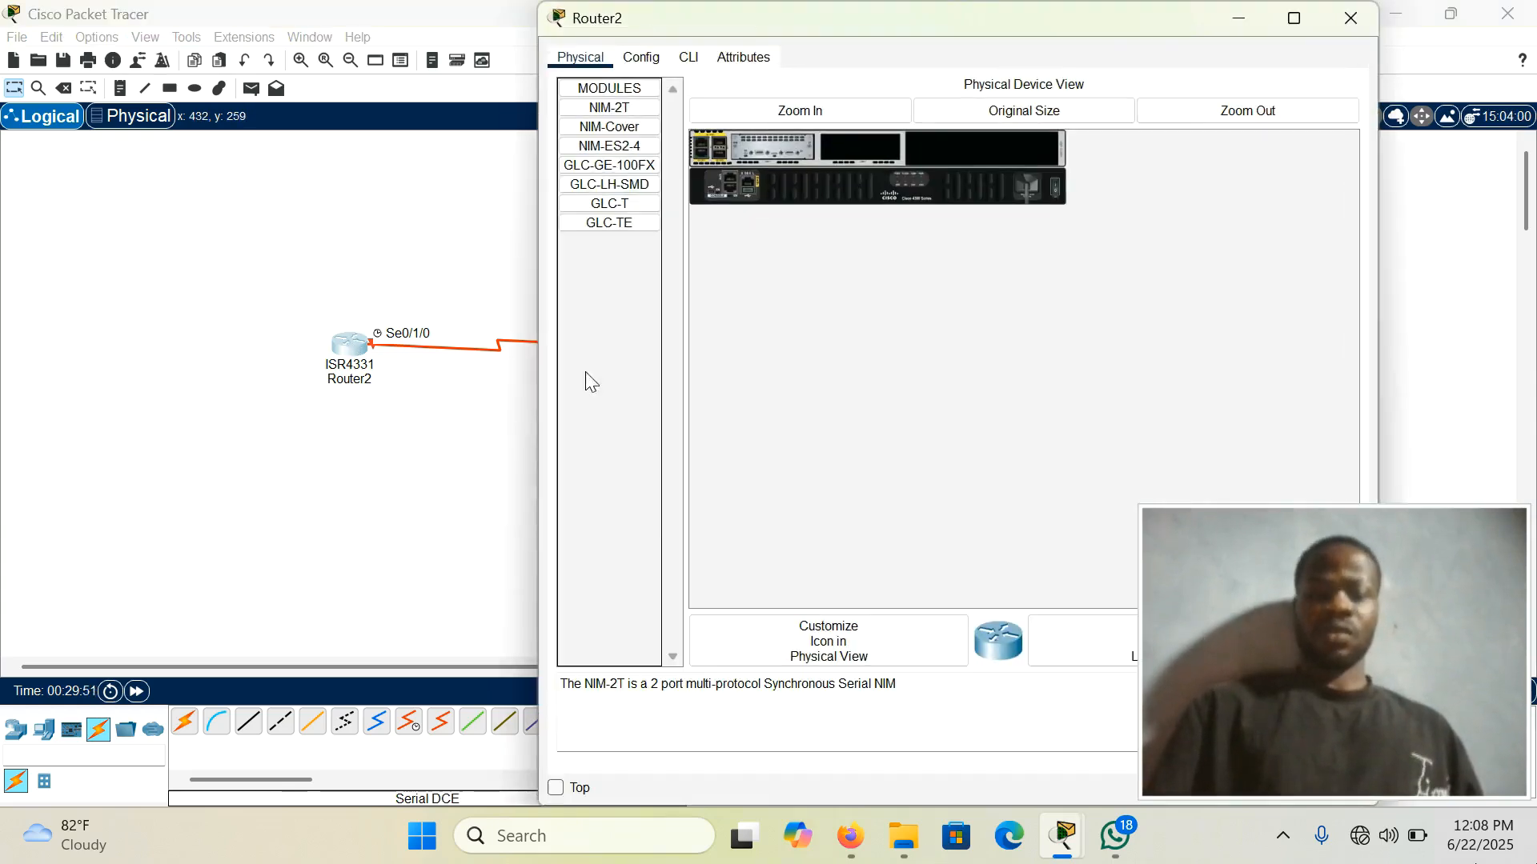
pyautogui.click(690, 57)
pyautogui.moveTo(1066, 17); pyautogui.dragTo(769, 45)
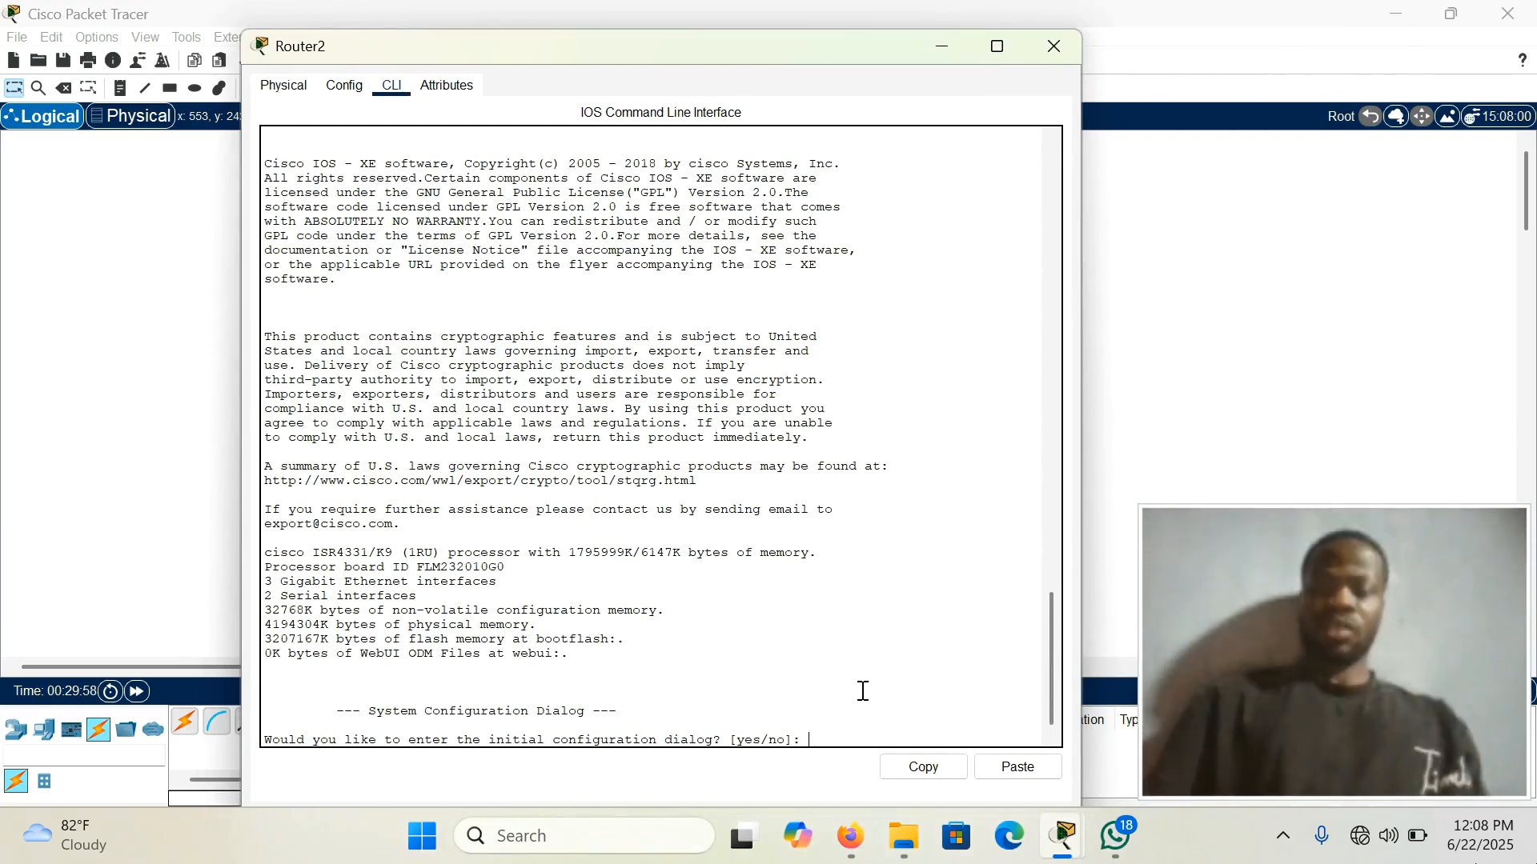
pyautogui.write('no')
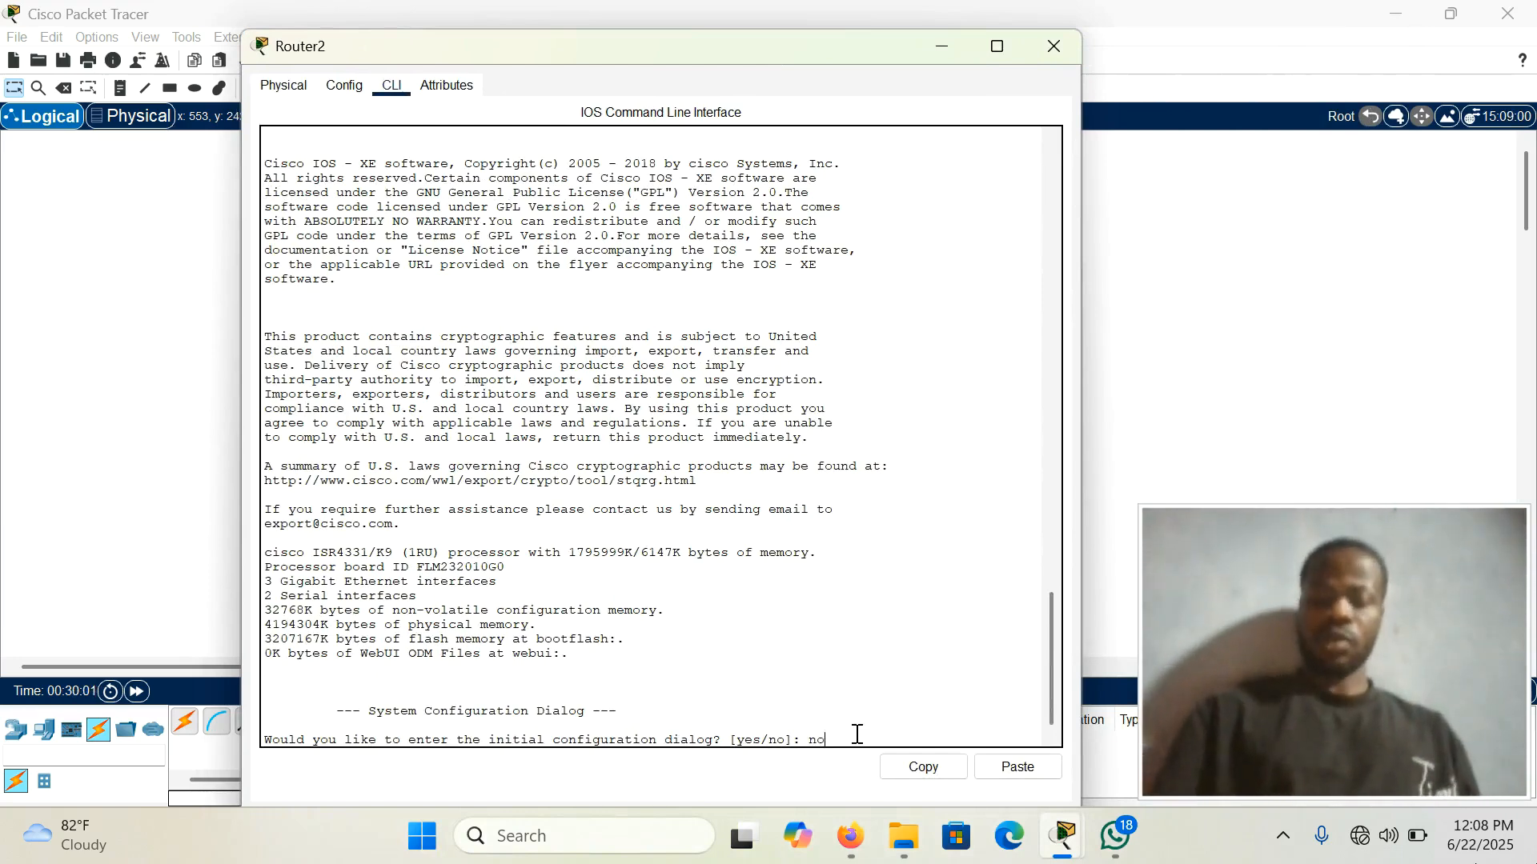
pyautogui.press('Return')
pyautogui.press('Return')
pyautogui.press('Return')
pyautogui.press('Return')
pyautogui.press('Return')
# Enter privileged EXEC mode on Router2 with the command en
pyautogui.write('en')
pyautogui.press('Return')
pyautogui.press('Return')
pyautogui.press('Return')
# Display Router2's controller details with show controller and examine the cable end type and clock rate of Serial0/1/0
pyautogui.write('show controller')
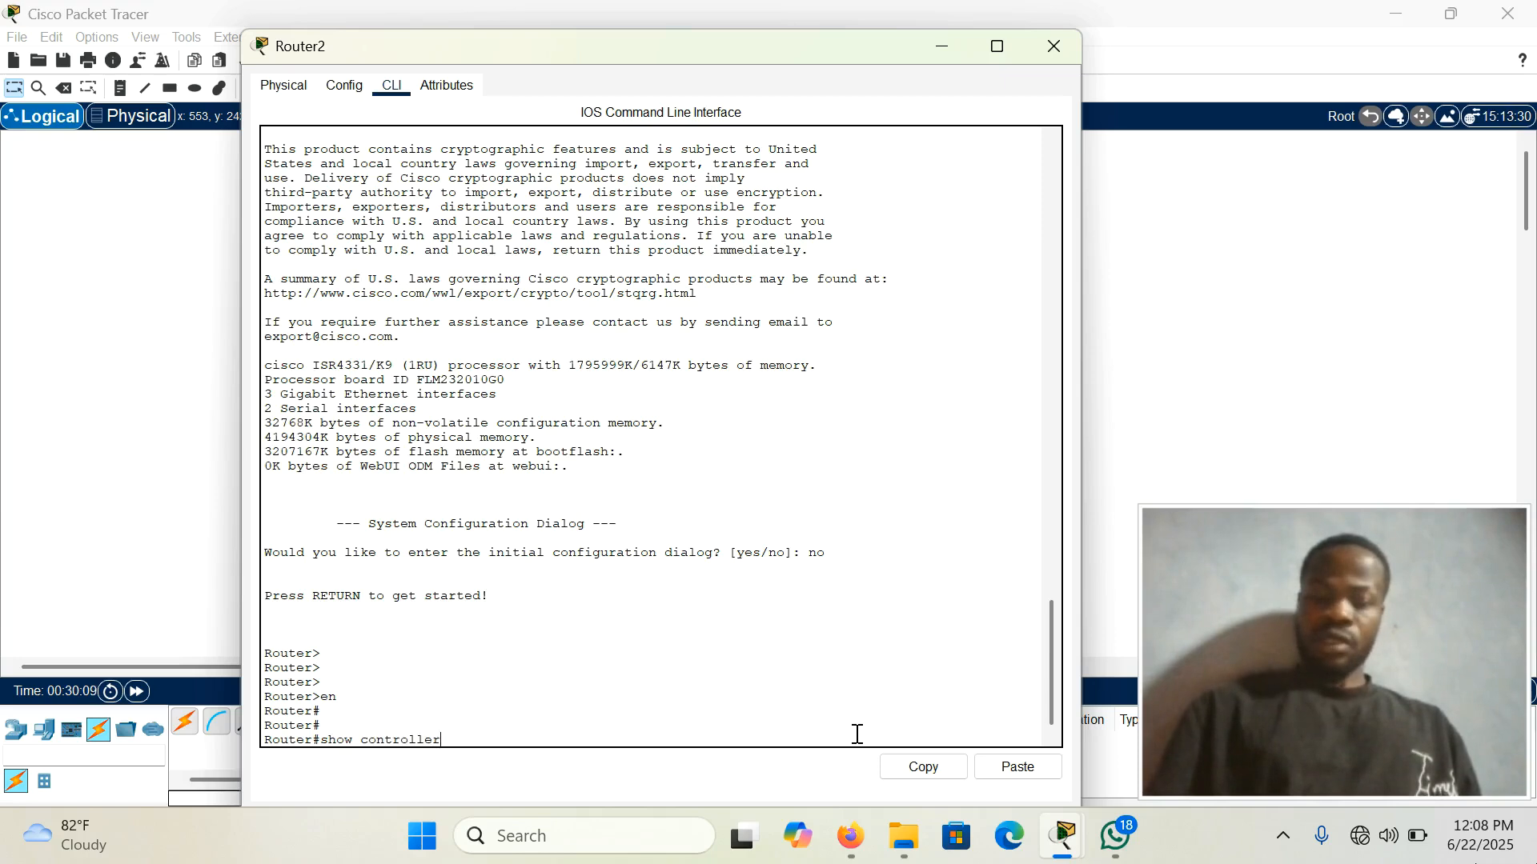
pyautogui.press('Return')
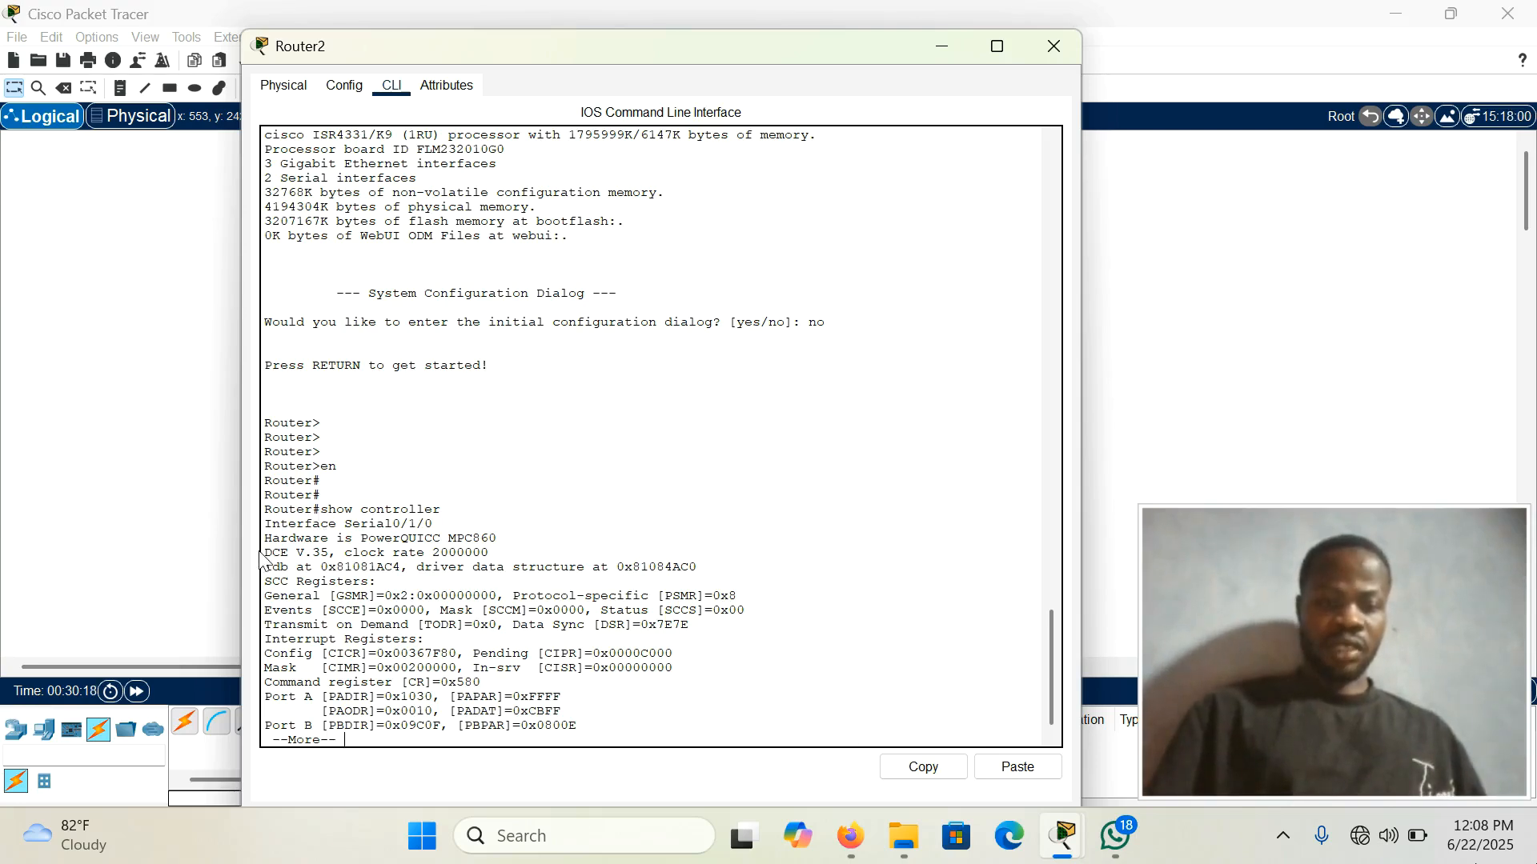
pyautogui.moveTo(267, 553); pyautogui.dragTo(342, 552)
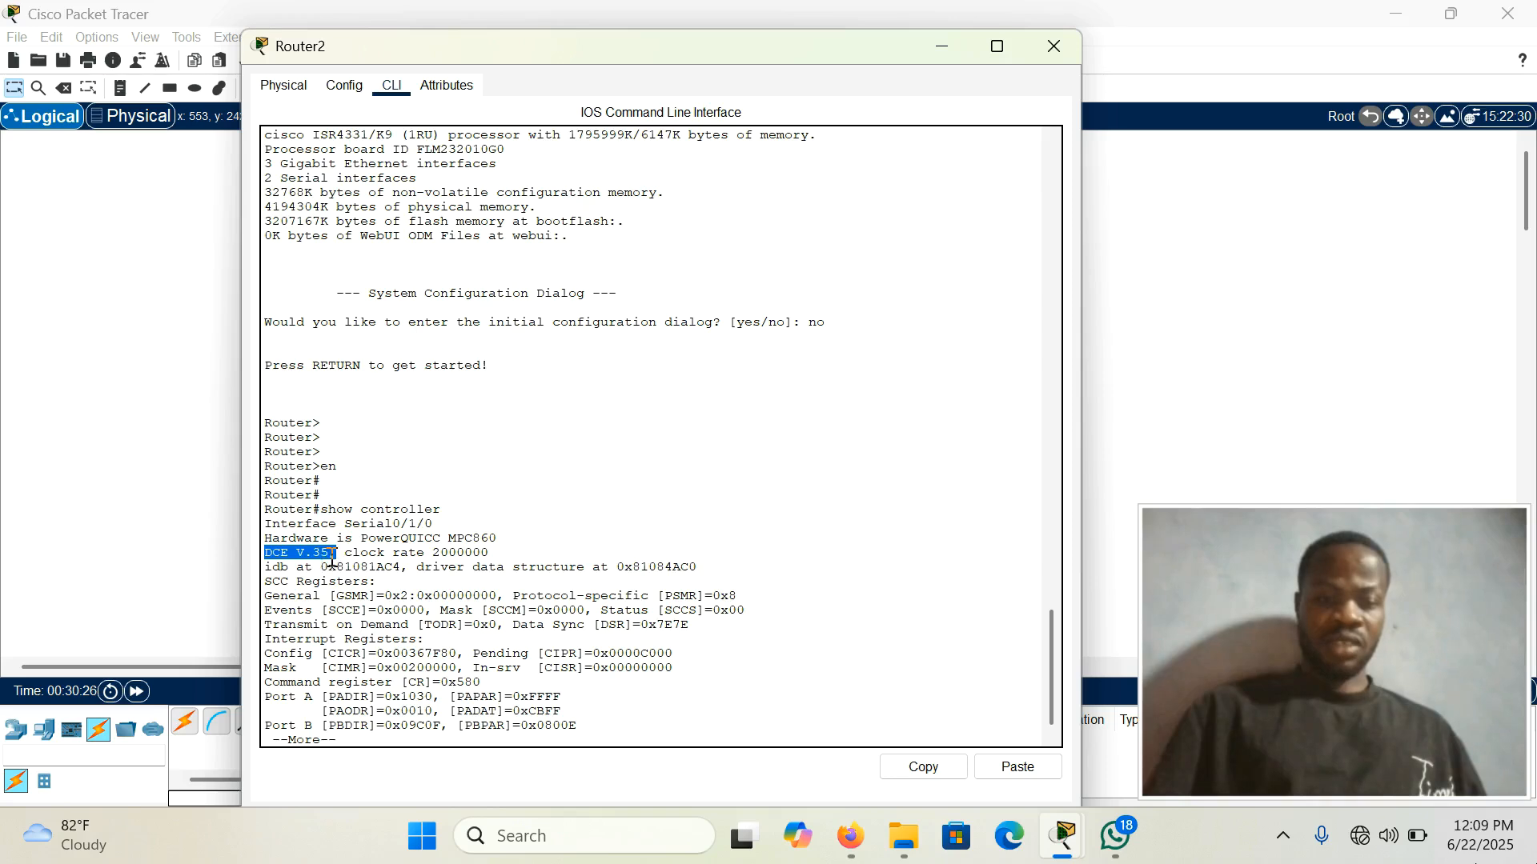
pyautogui.moveTo(345, 554); pyautogui.dragTo(497, 553)
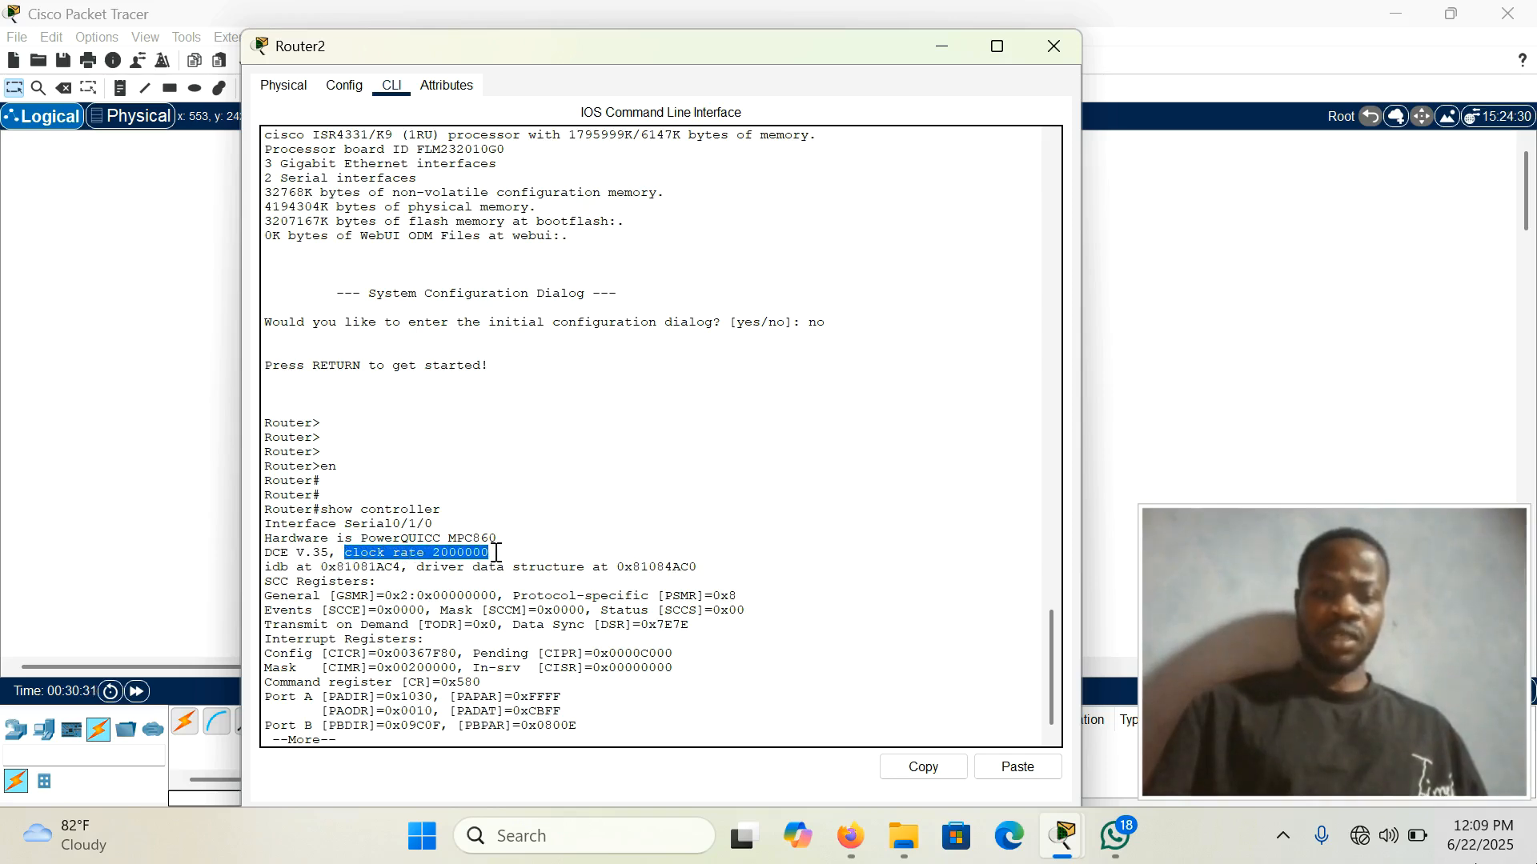
pyautogui.click(490, 553)
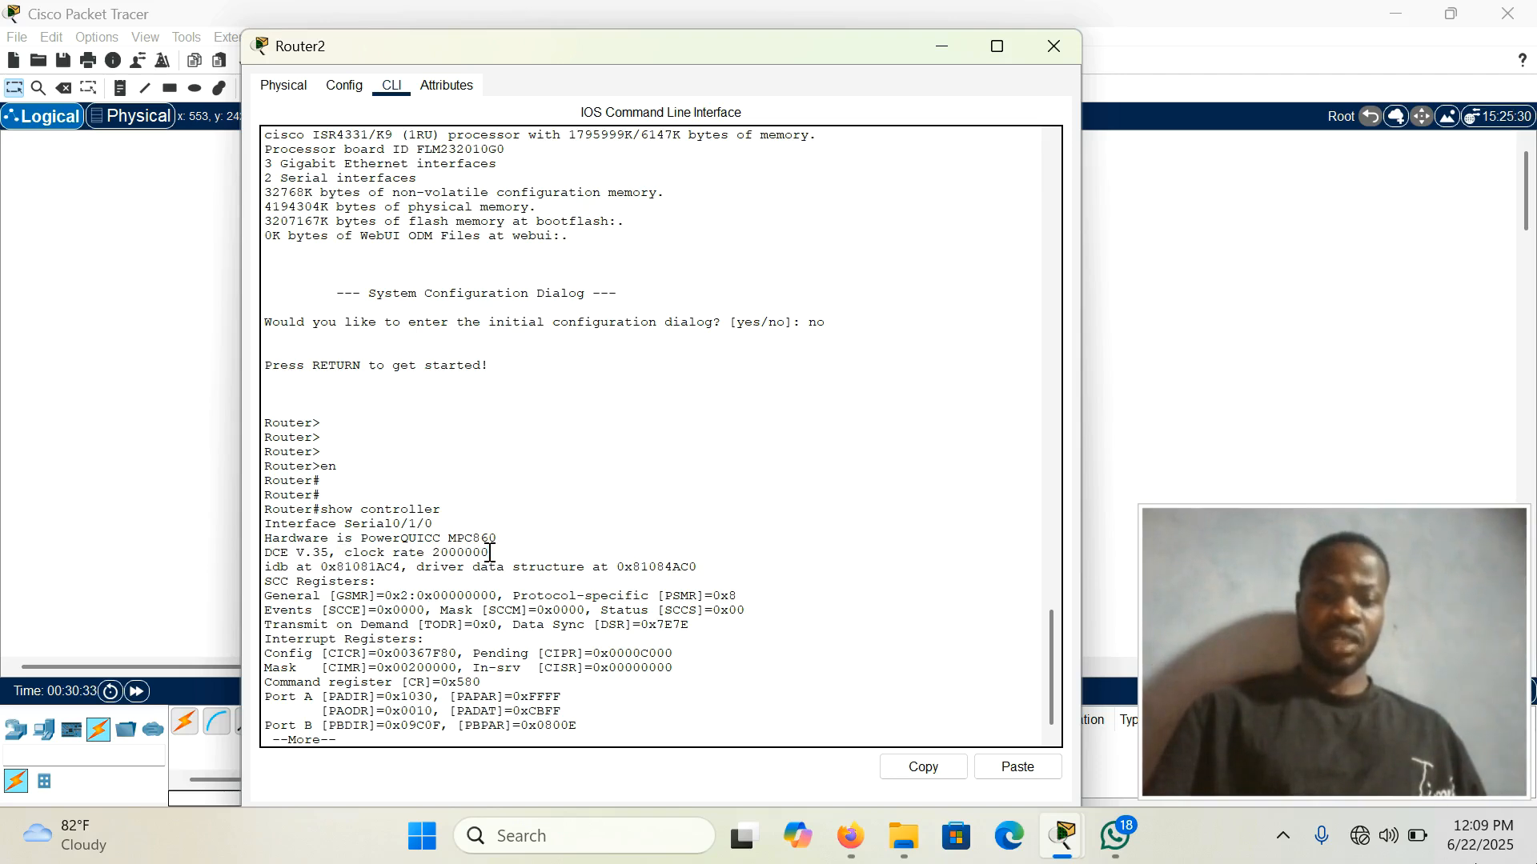
pyautogui.moveTo(490, 553); pyautogui.dragTo(338, 554)
pyautogui.click(507, 549)
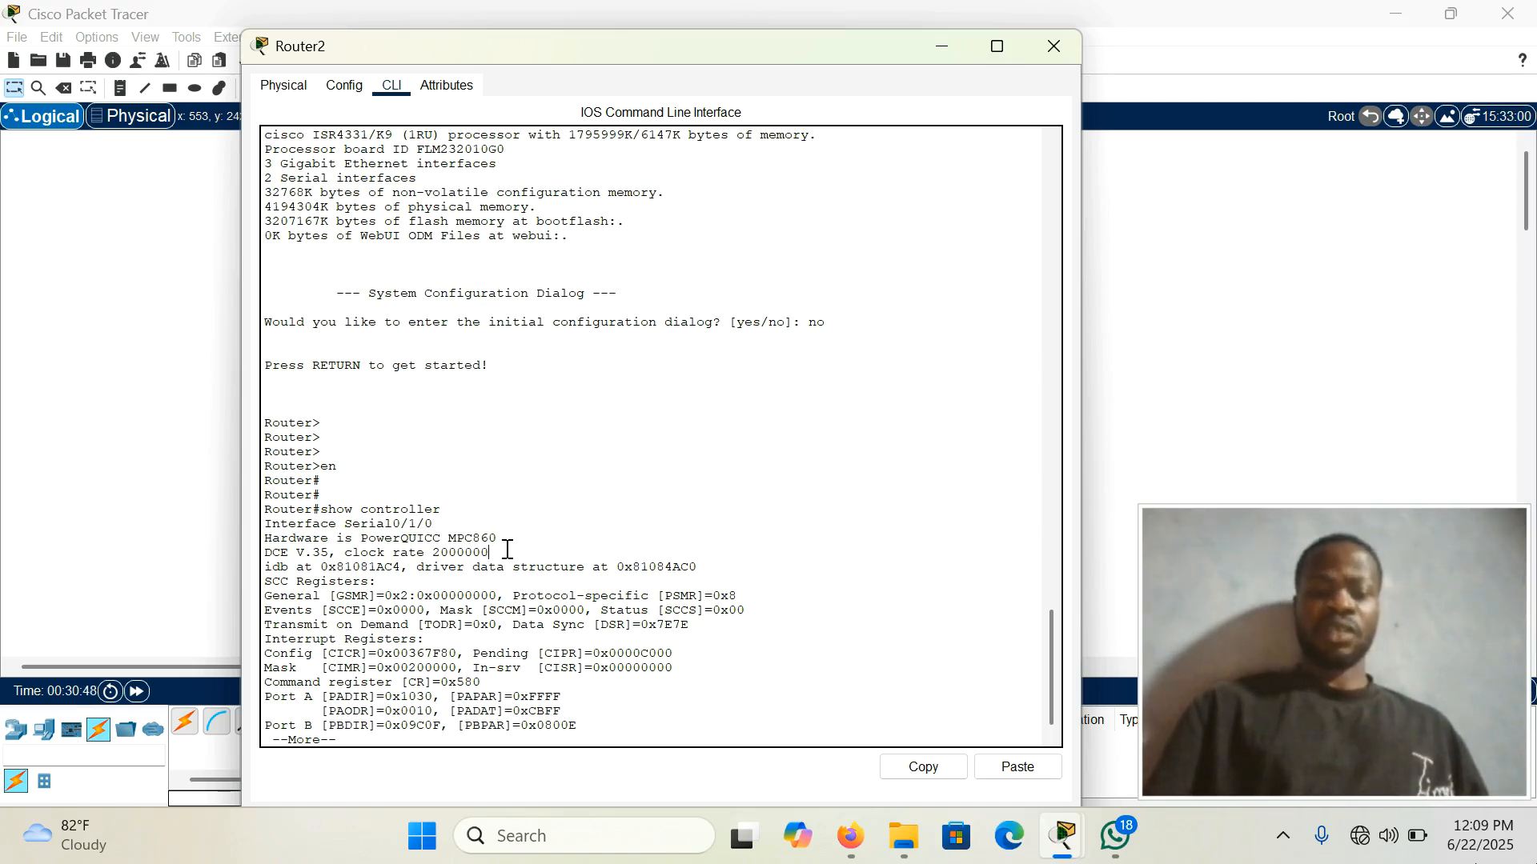
pyautogui.moveTo(488, 553); pyautogui.dragTo(377, 552)
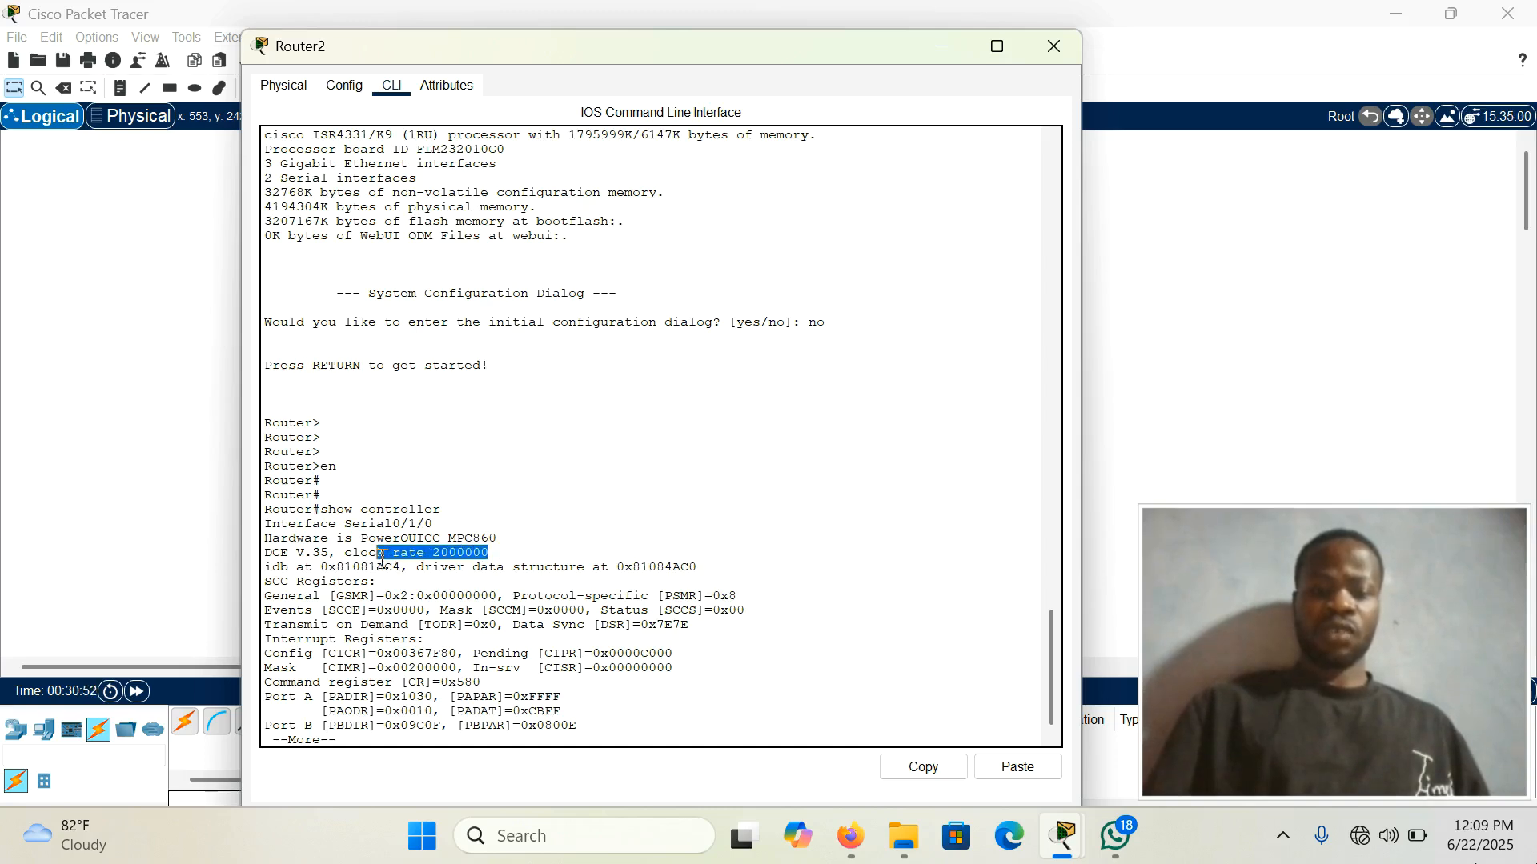
pyautogui.click(512, 548)
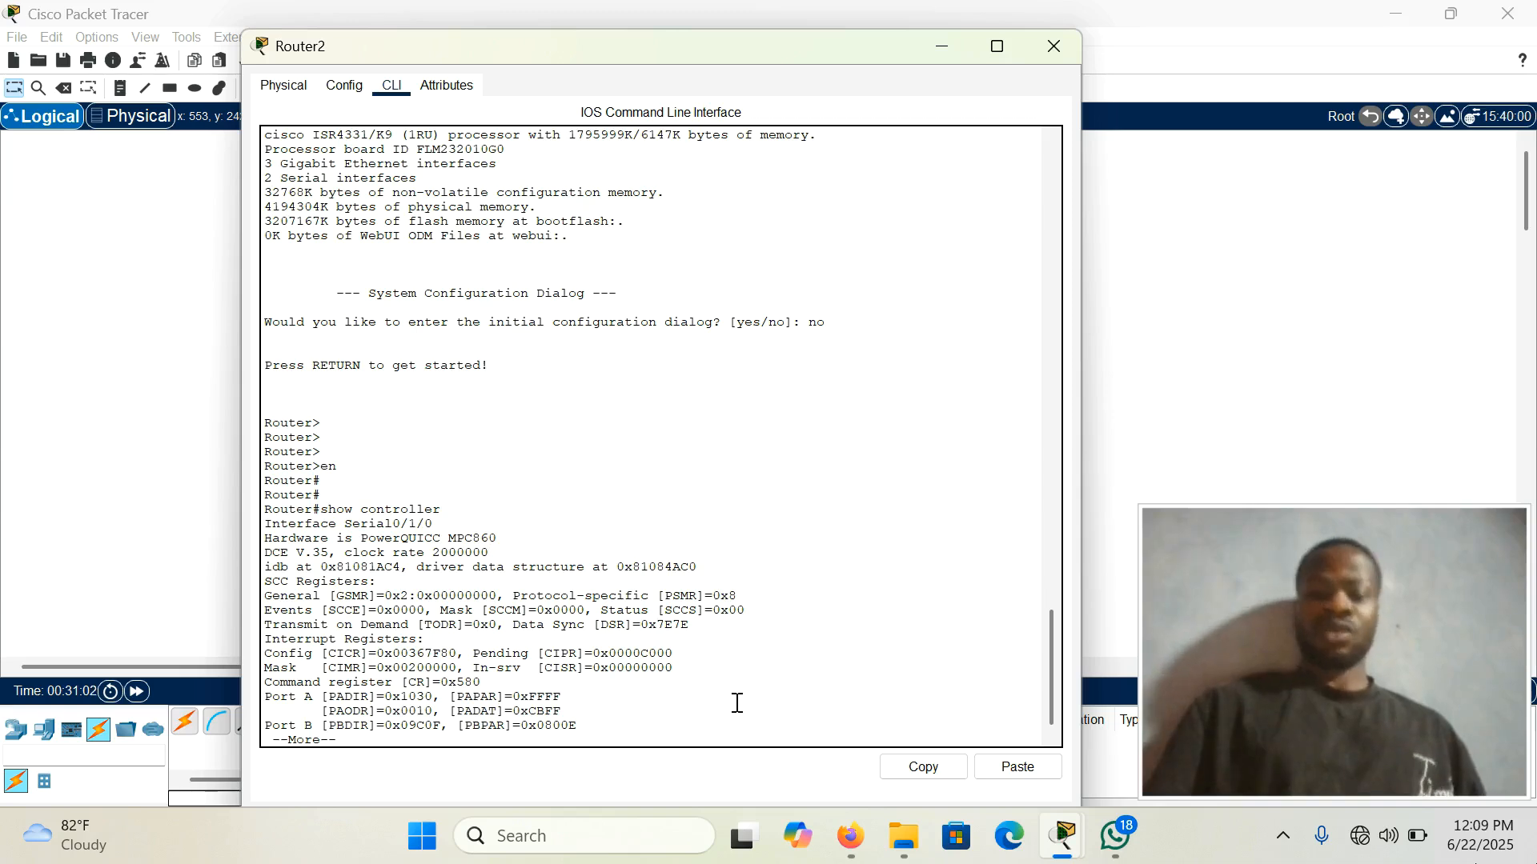
# Page through the rest of the show controller output until the privileged EXEC prompt returns
pyautogui.press('Return')
pyautogui.press('Return')
pyautogui.press('Return')
pyautogui.press('Return')
pyautogui.press('Return')
pyautogui.press('Return')
pyautogui.press('Return')
pyautogui.press('Return')
pyautogui.press('Return')
pyautogui.press('Return')
pyautogui.press('Return')
pyautogui.press('Return')
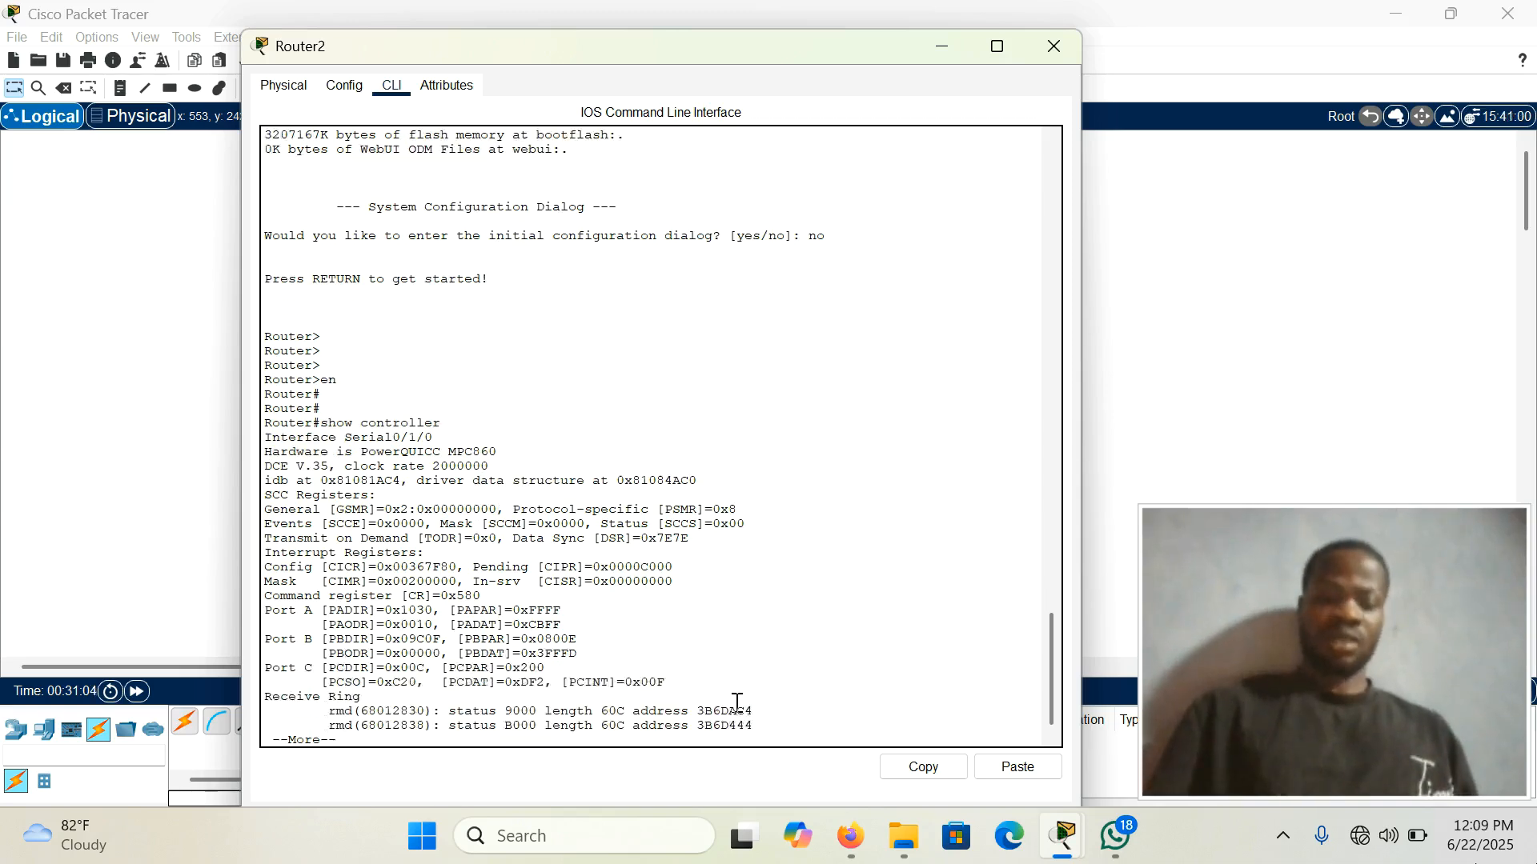
# Enter global configuration mode on Router2 with conf t
pyautogui.write('e')
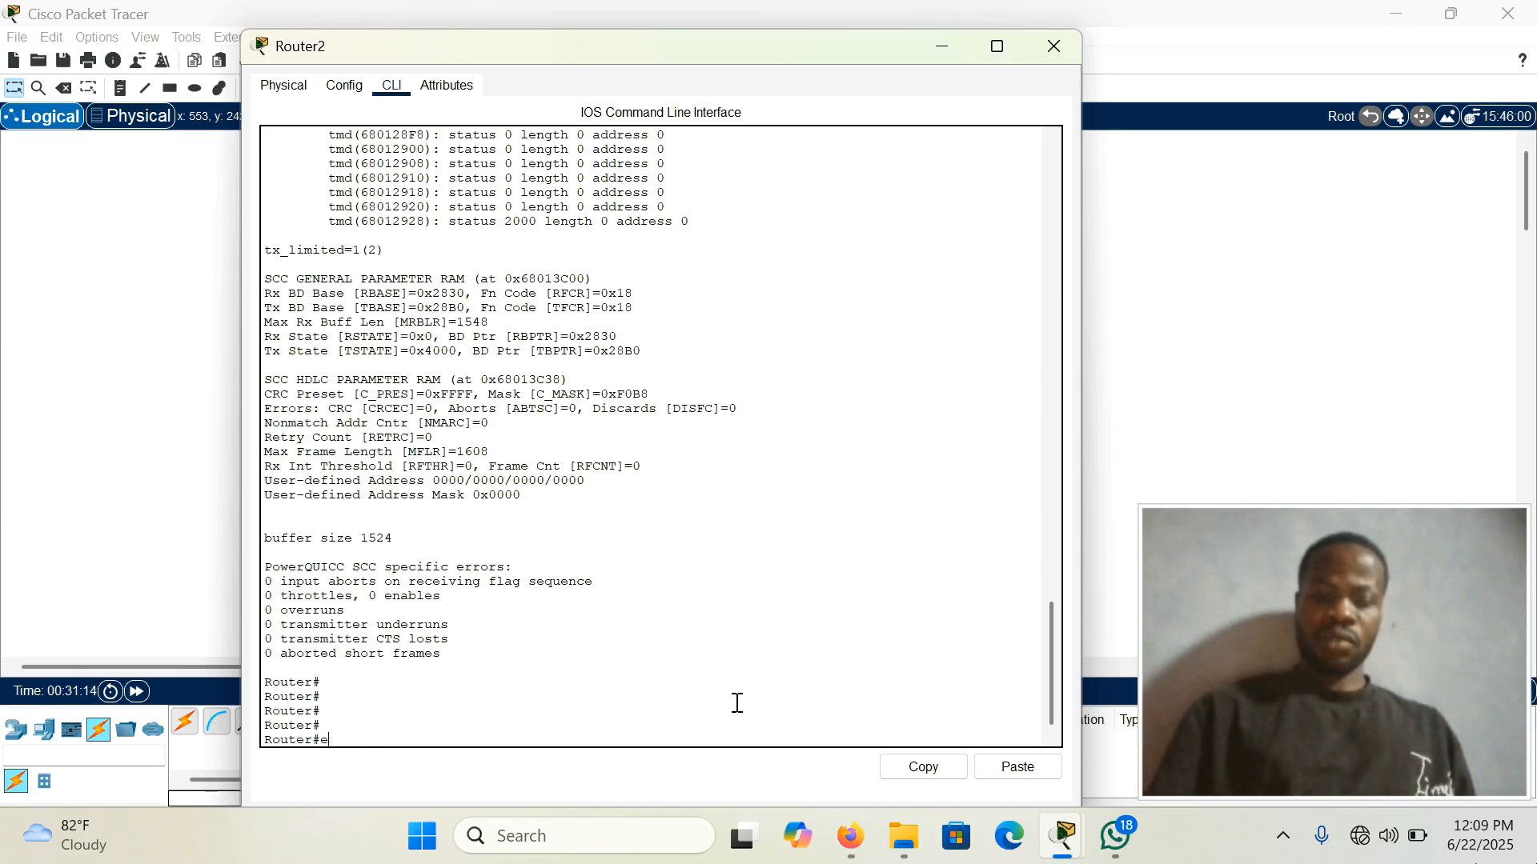
pyautogui.write('nconf t')
pyautogui.press('Return')
pyautogui.press('Return')
pyautogui.press('Return')
pyautogui.press('Return')
pyautogui.press('Return')
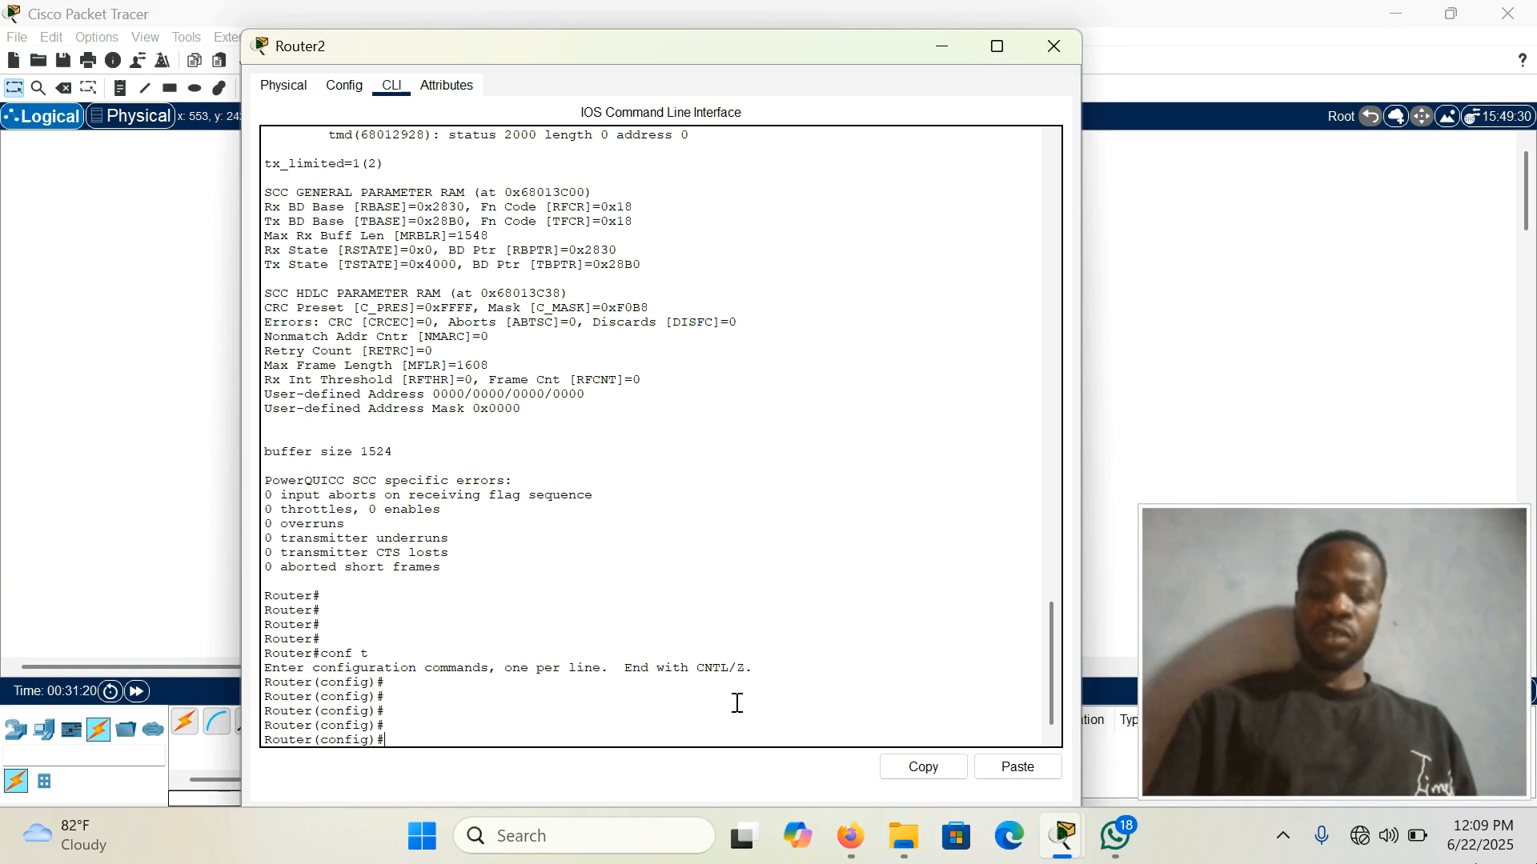
# Open interface configuration for Router2's connected serial port with int s0/1/0
pyautogui.write('int sesr')
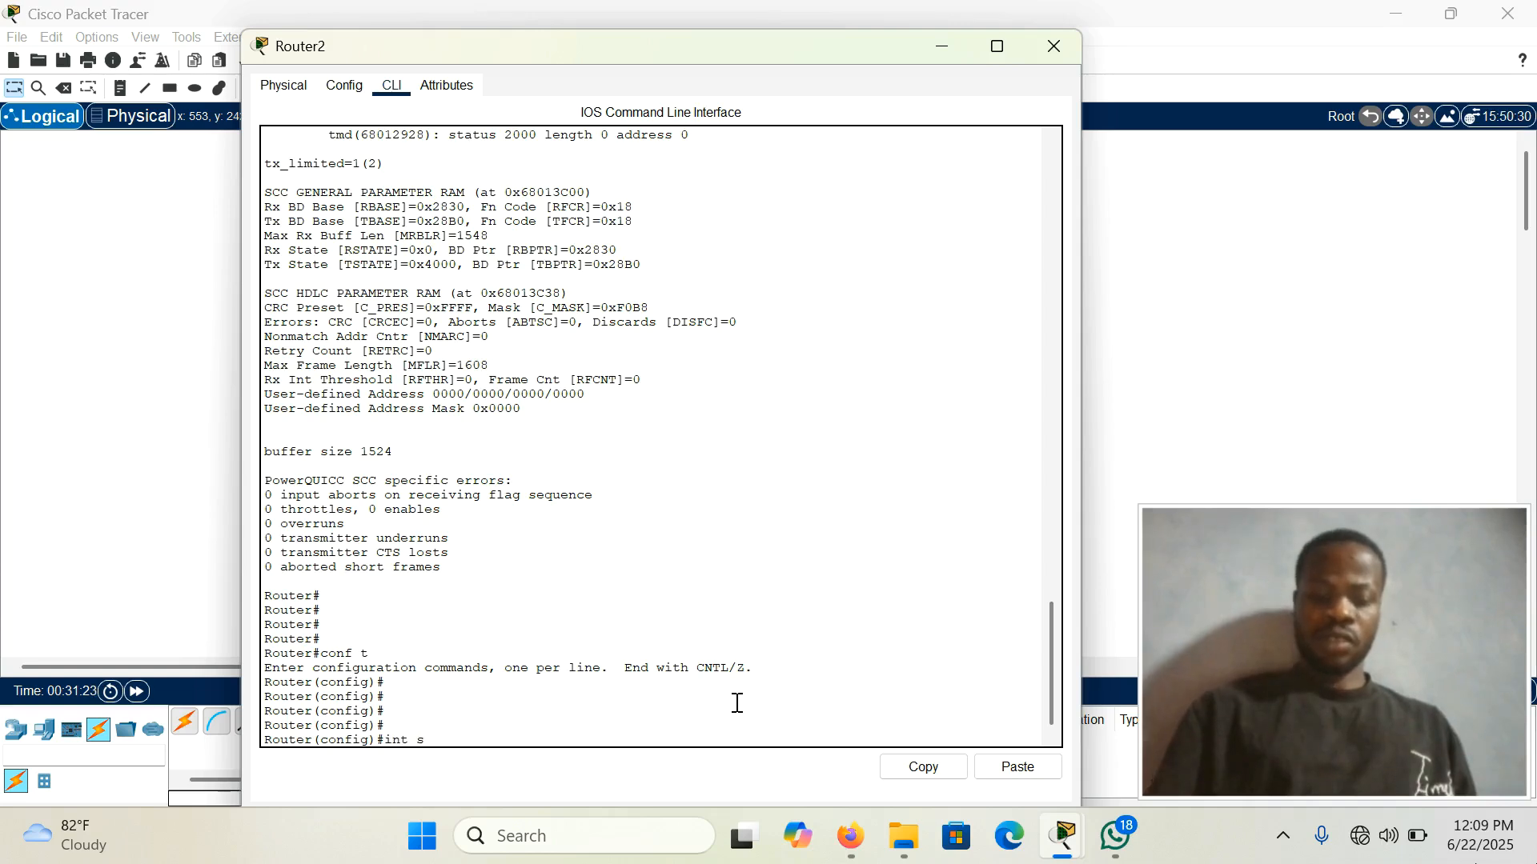
pyautogui.press('BackSpace')
pyautogui.press('BackSpace')
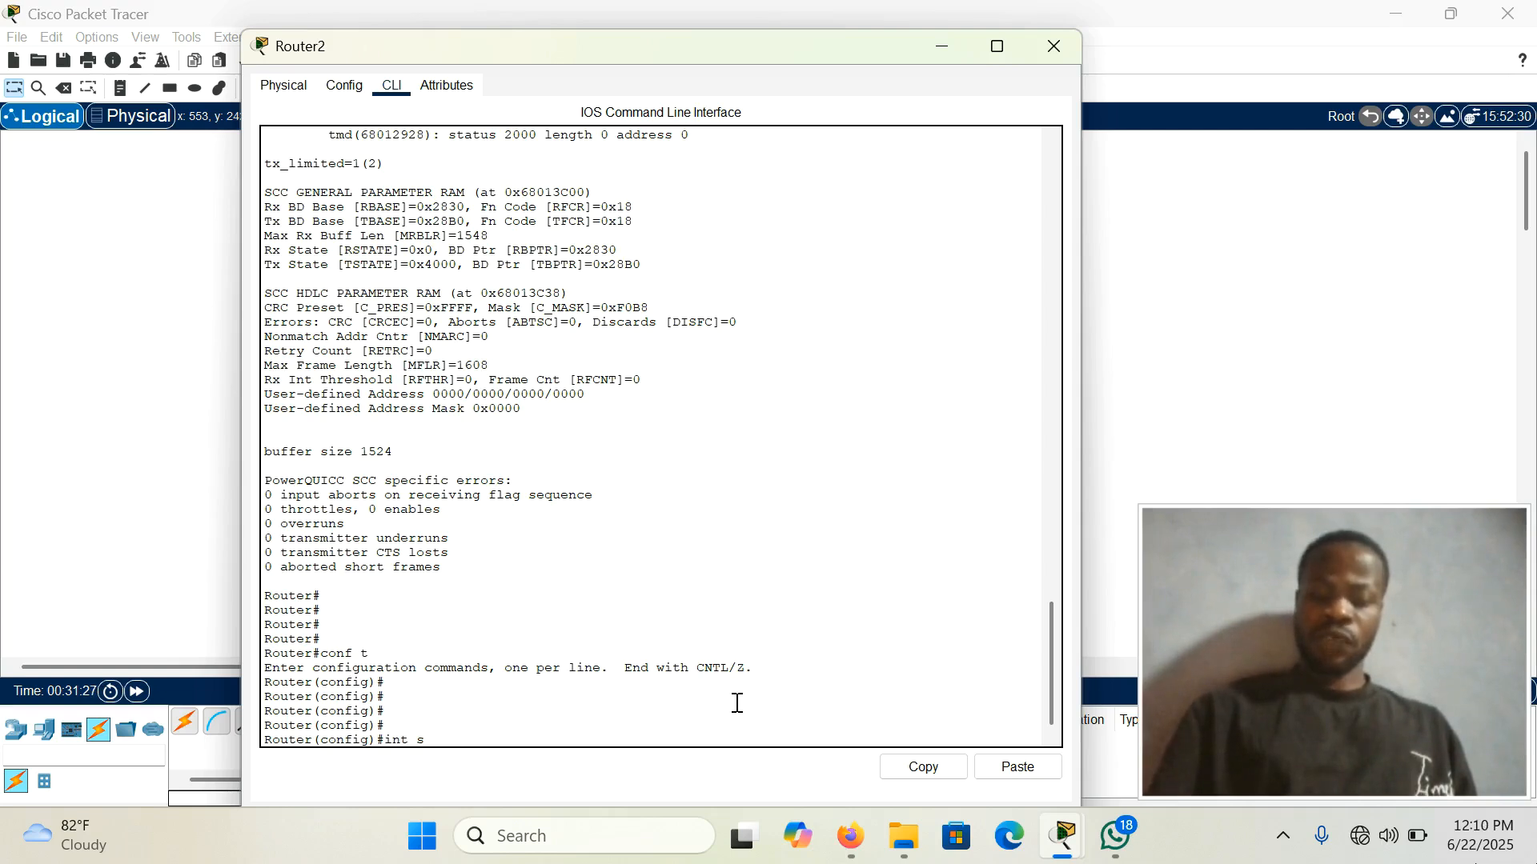
pyautogui.write('/')
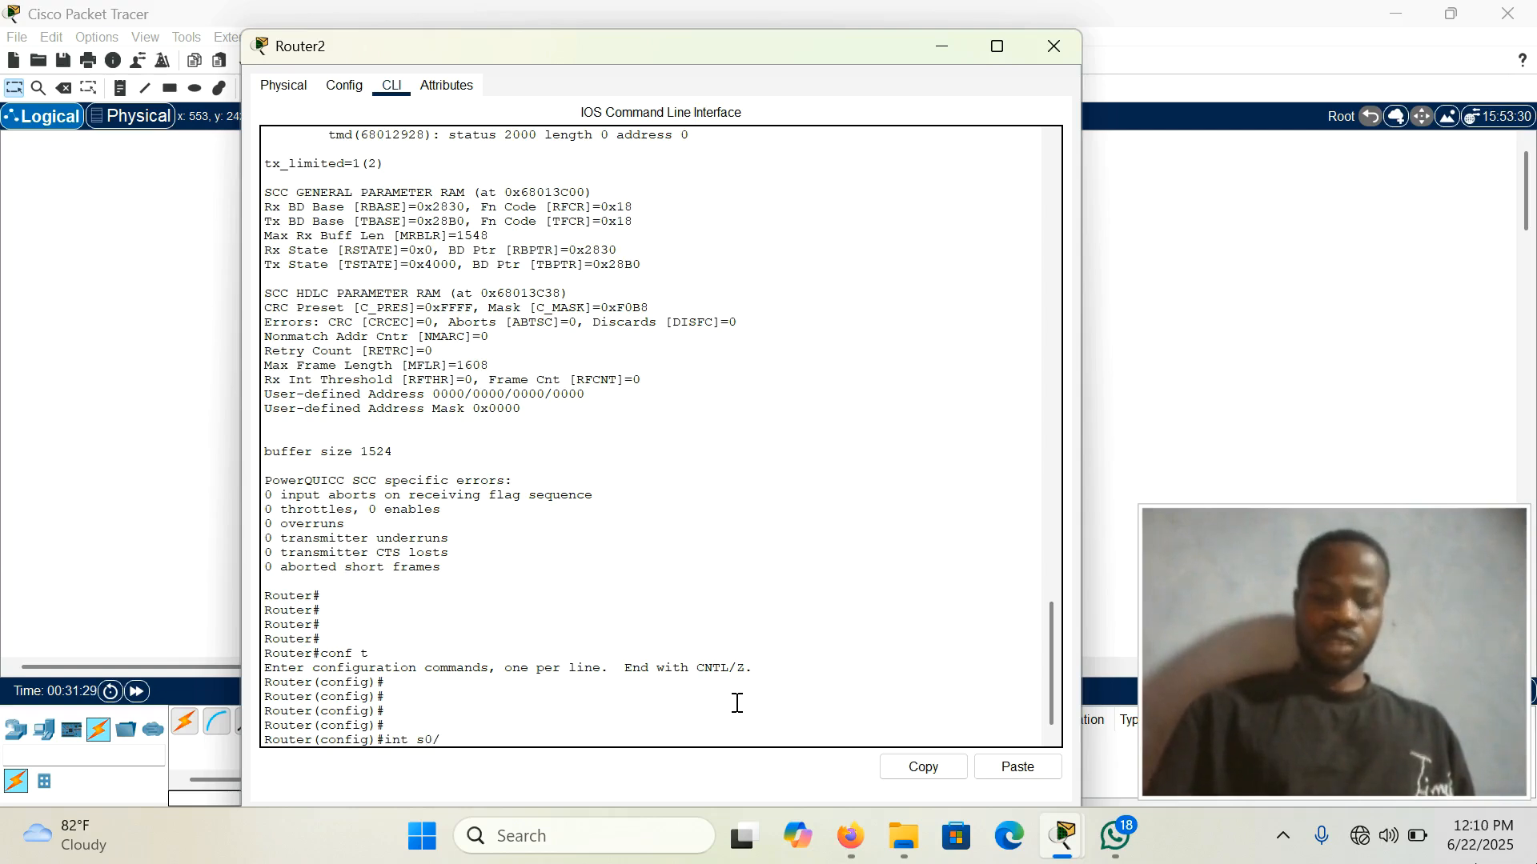
pyautogui.write('120')
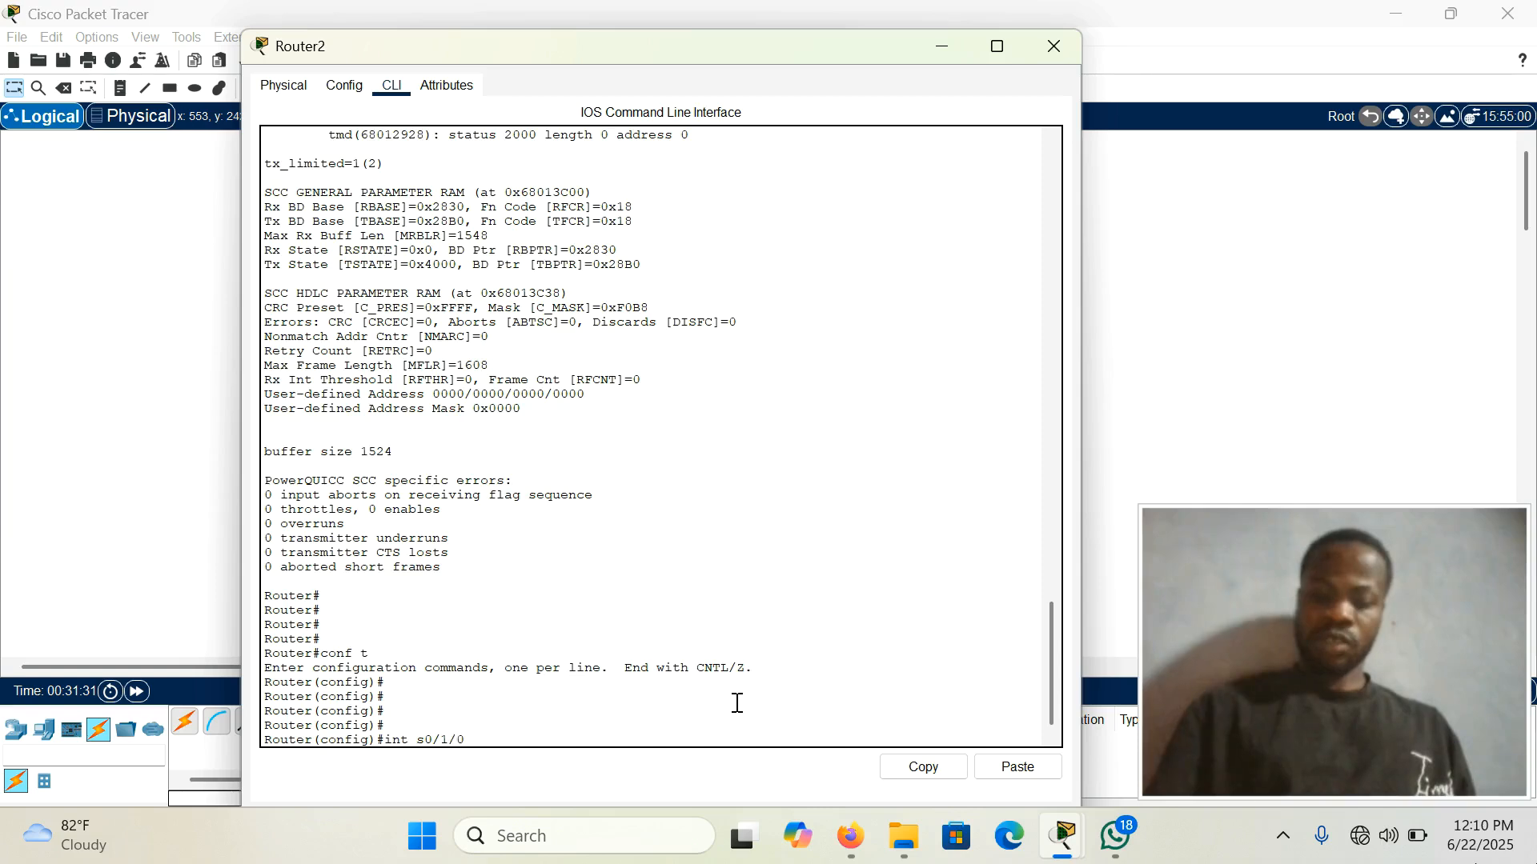
pyautogui.press('Return')
pyautogui.press('Return')
pyautogui.press('Return')
# Enable the Serial0/1/0 interface with no shut
pyautogui.write('no shut')
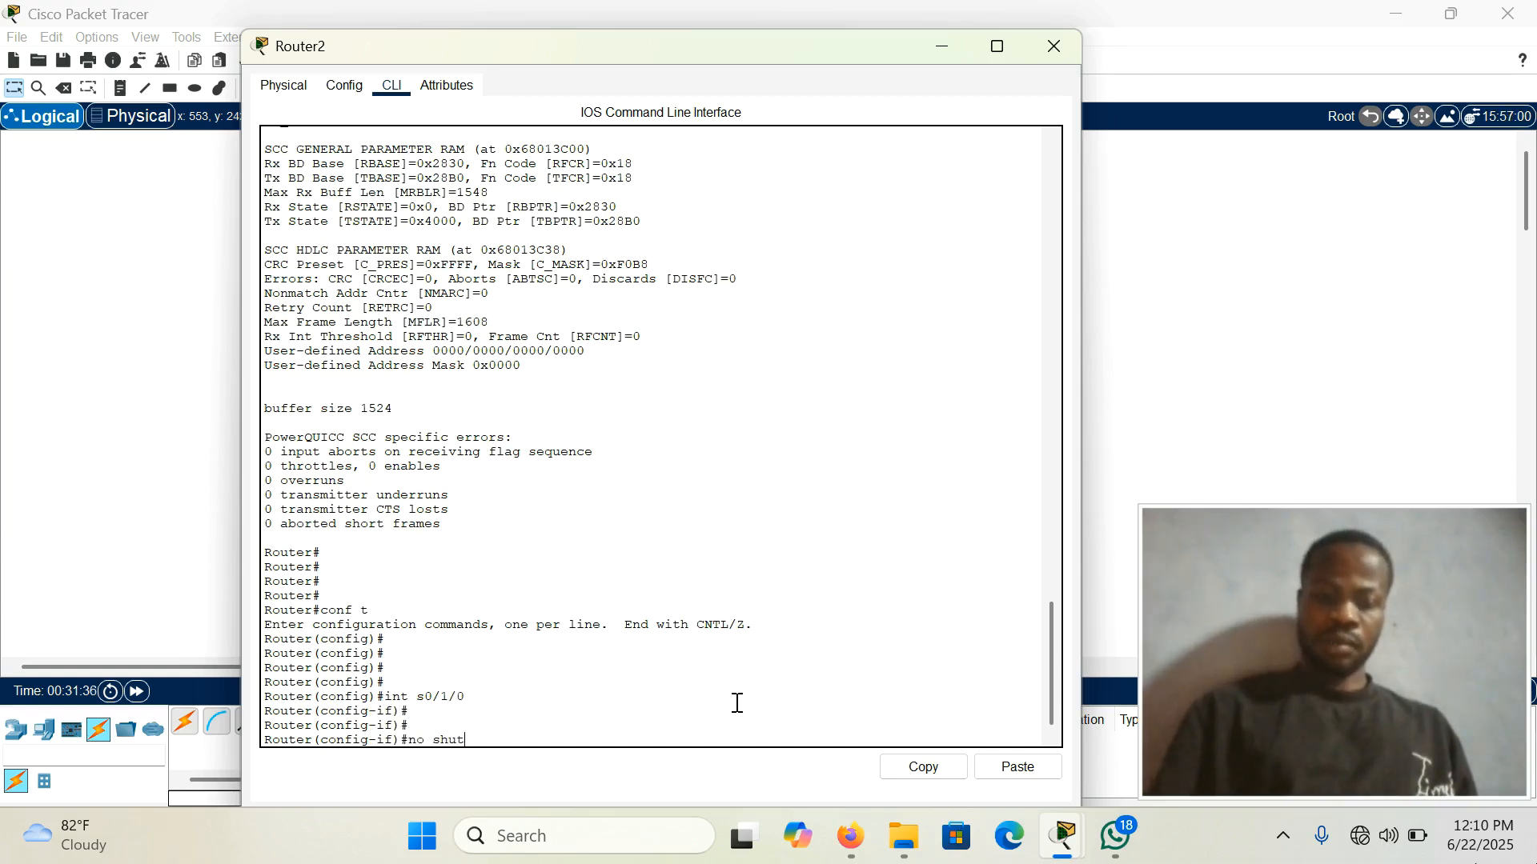
pyautogui.press('Return')
pyautogui.press('Return')
pyautogui.press('Return')
pyautogui.press('Return')
pyautogui.press('Return')
pyautogui.press('Return')
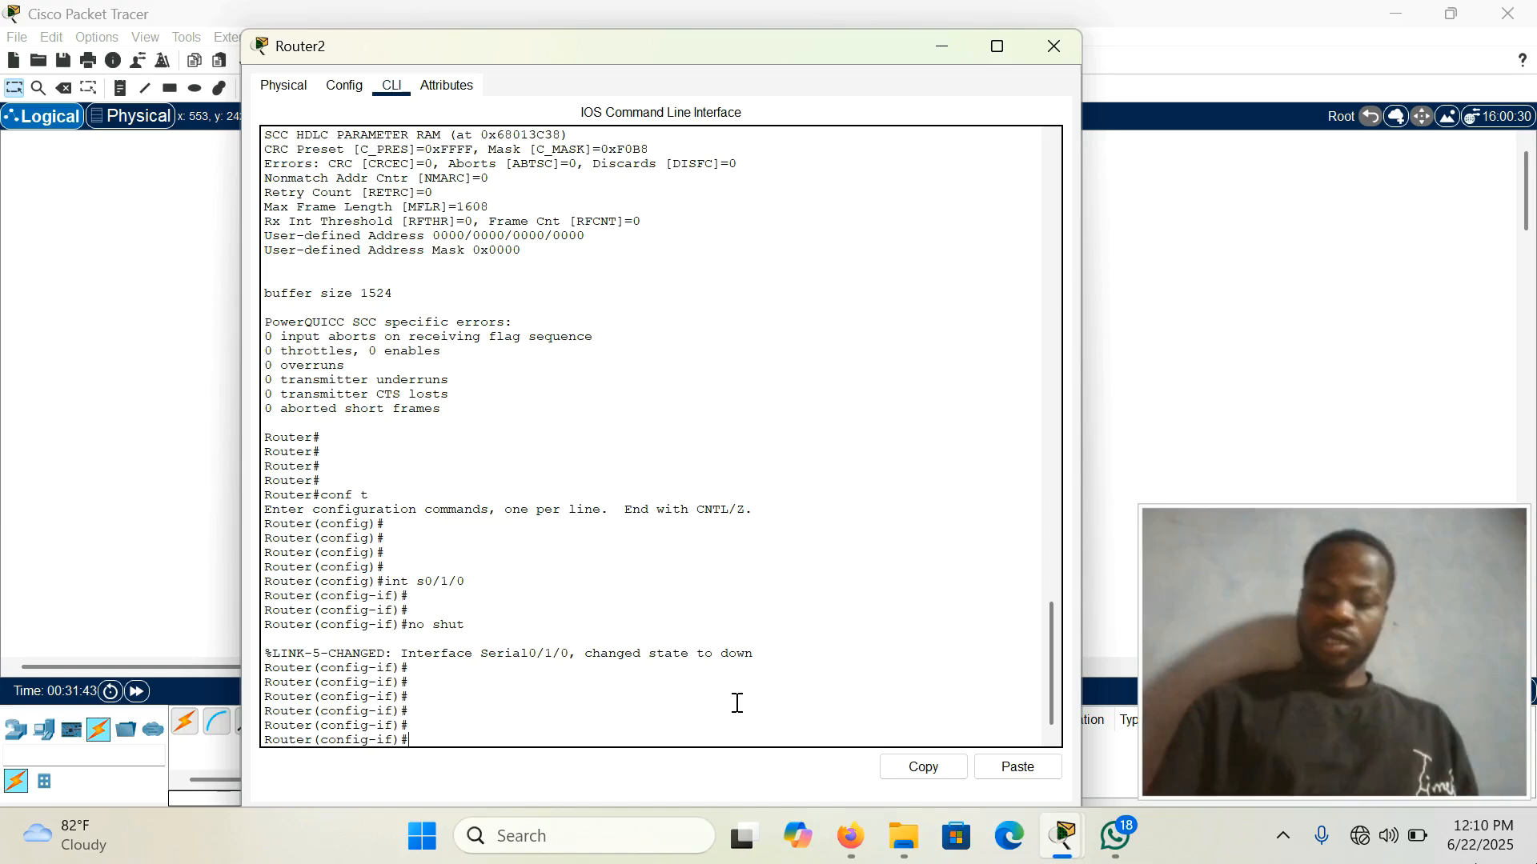
# Assign IP address 10.10.10.2 with subnet mask 255.255.255.252 to Serial0/1/0 using ip add
pyautogui.write('ip add ')
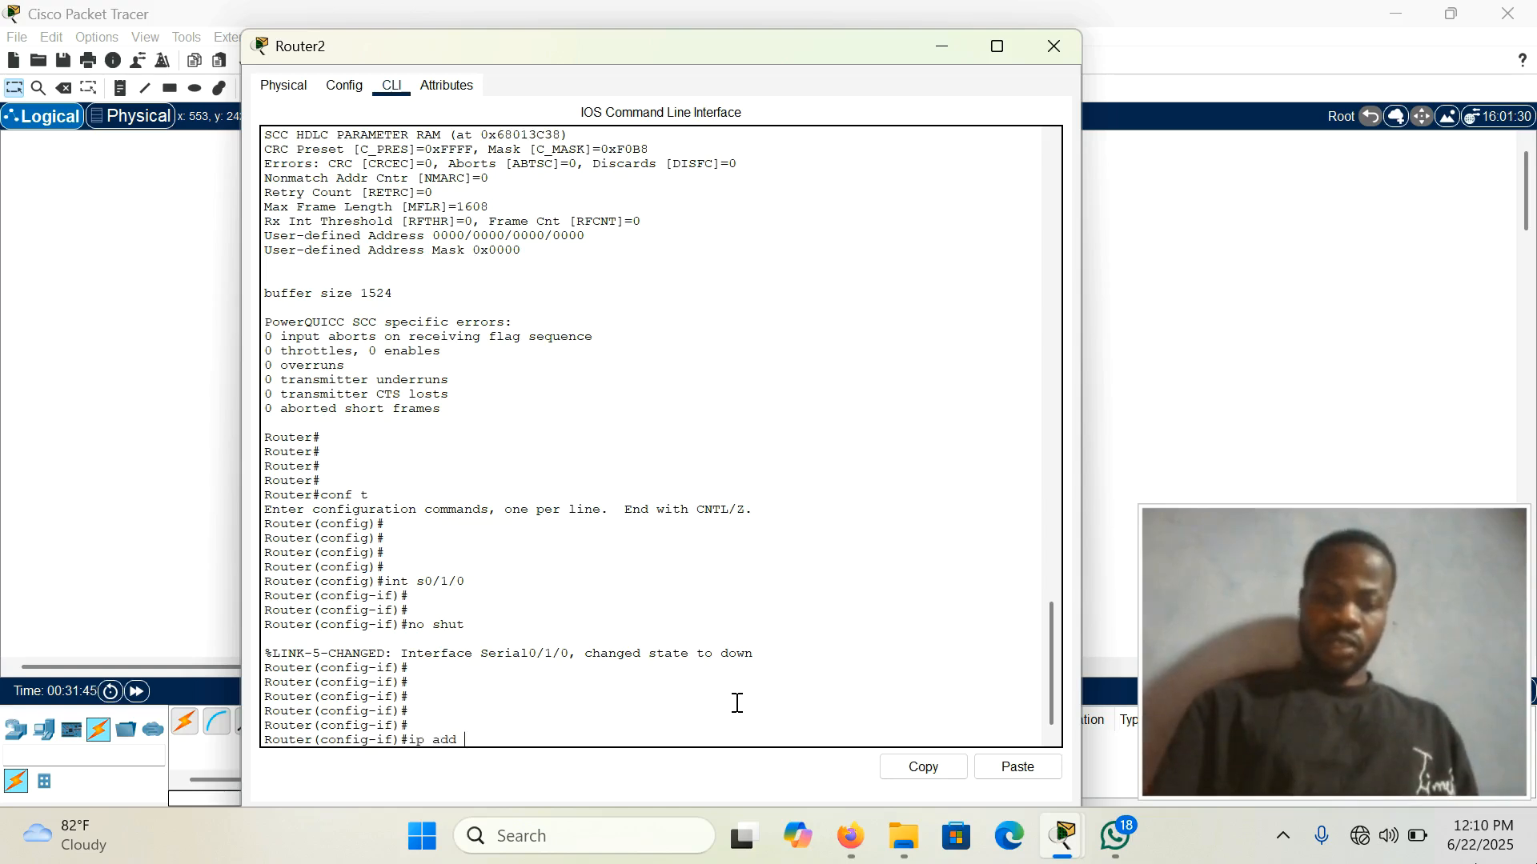
pyautogui.write('10.10')
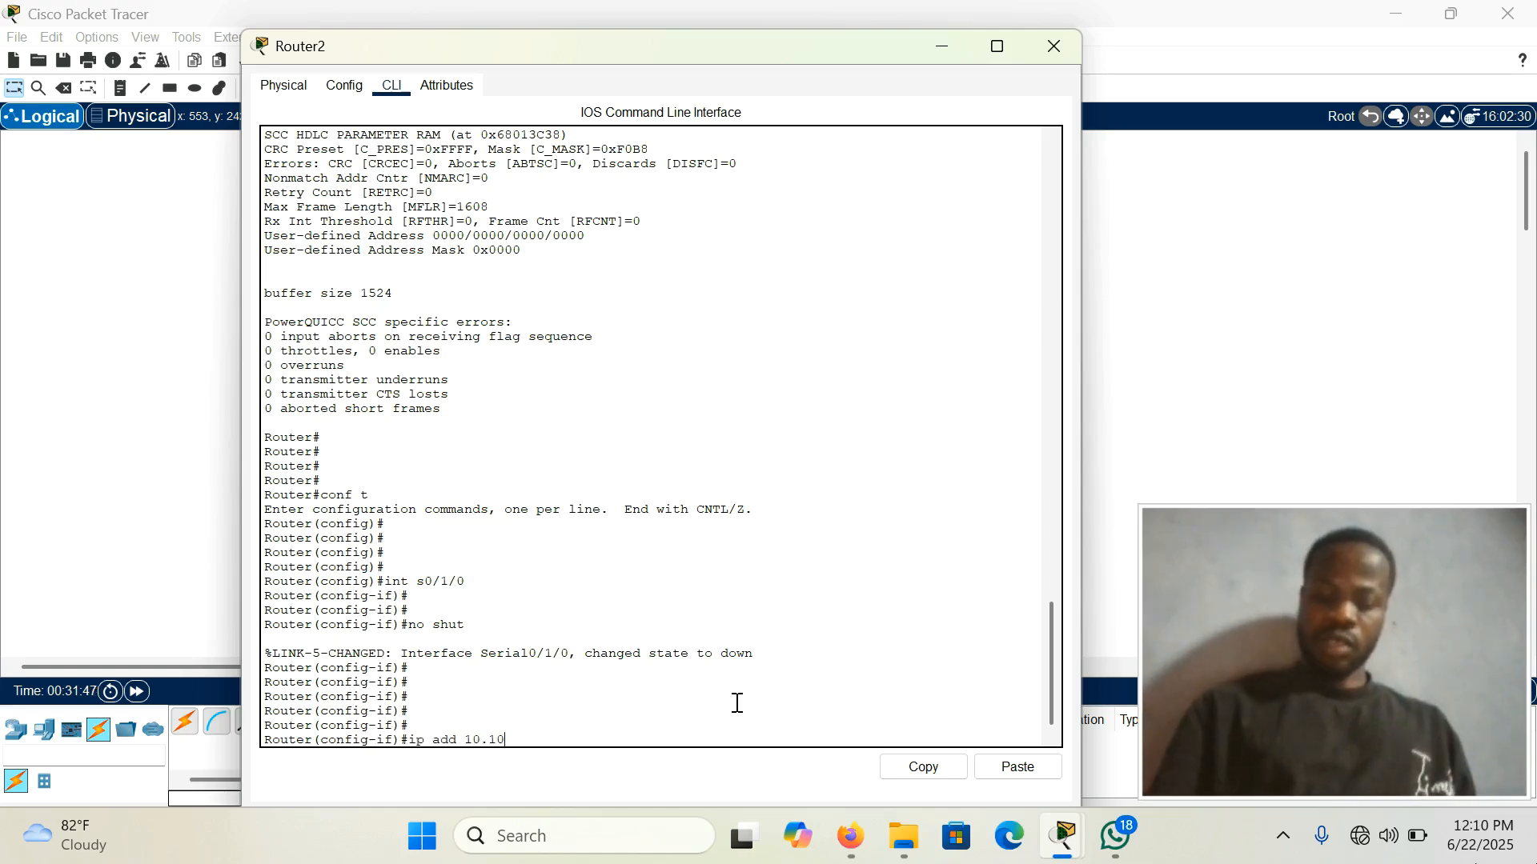
pyautogui.write('.10.2')
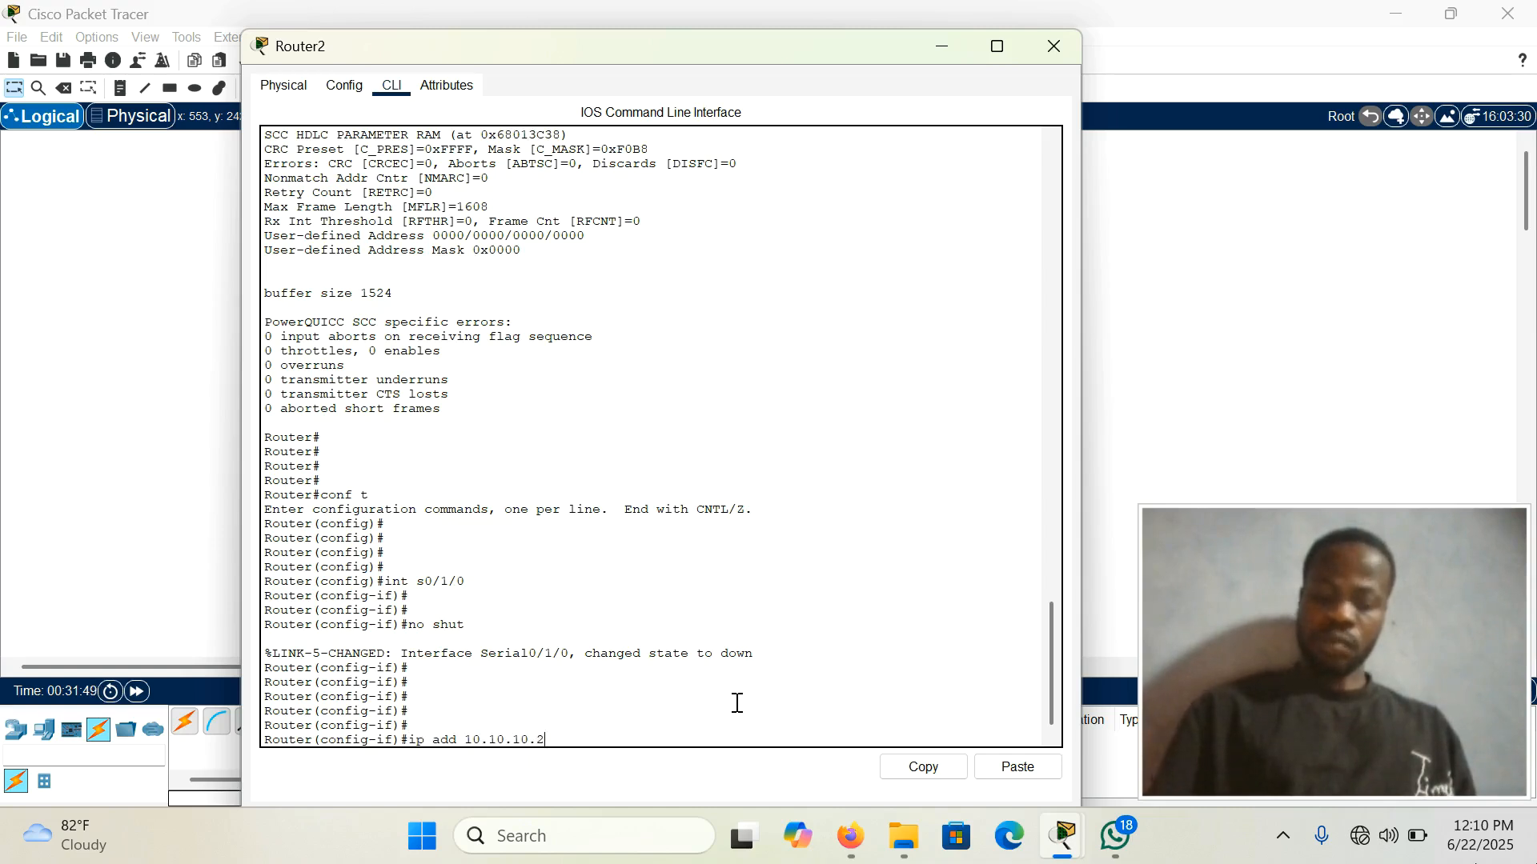
pyautogui.write(' 255.255.255.252')
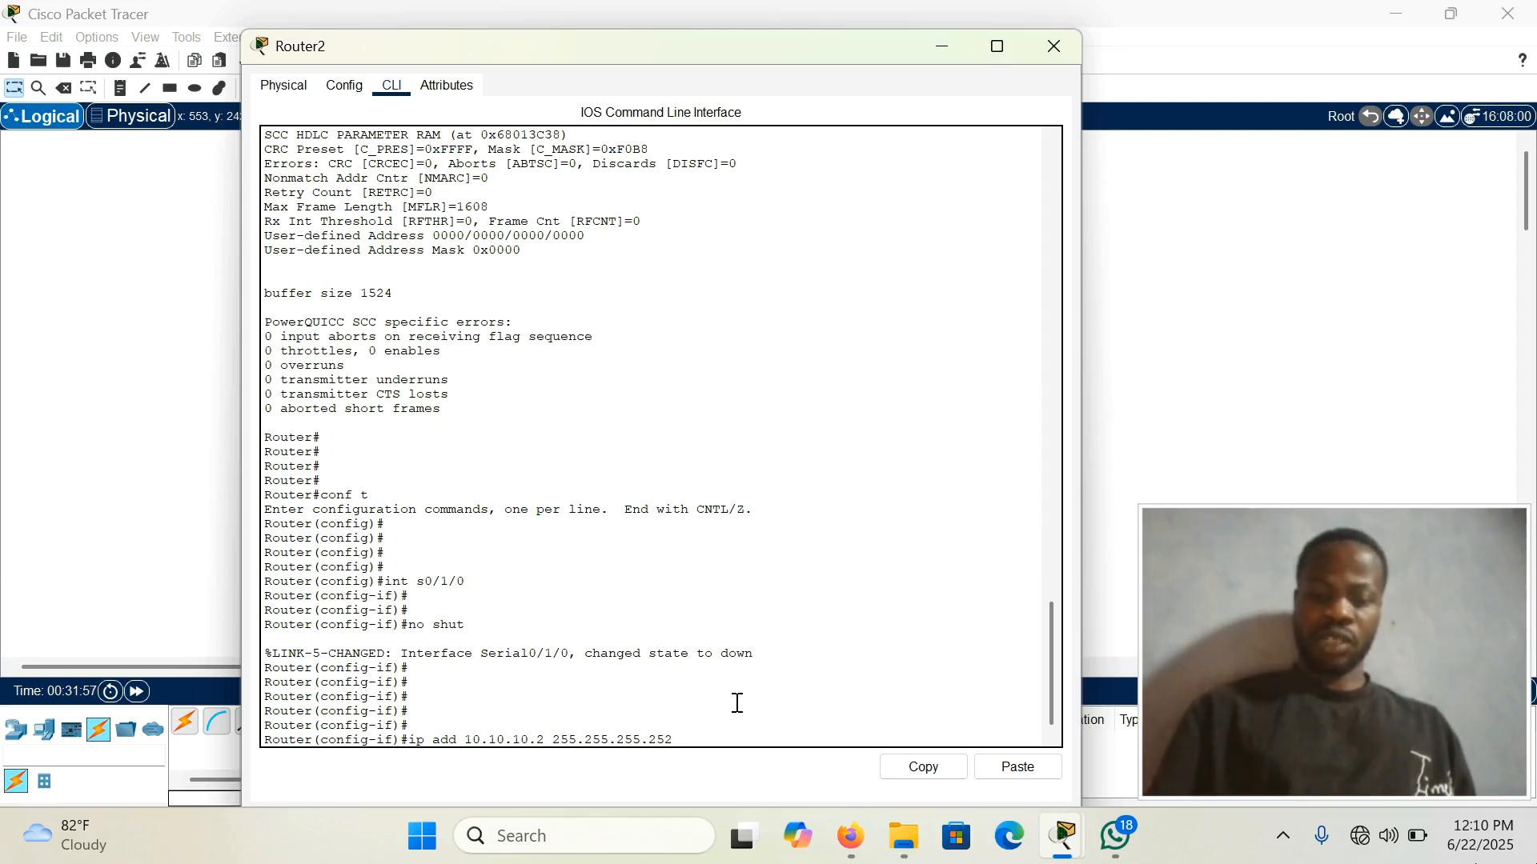
pyautogui.press('Return')
pyautogui.press('Return')
pyautogui.press('Return')
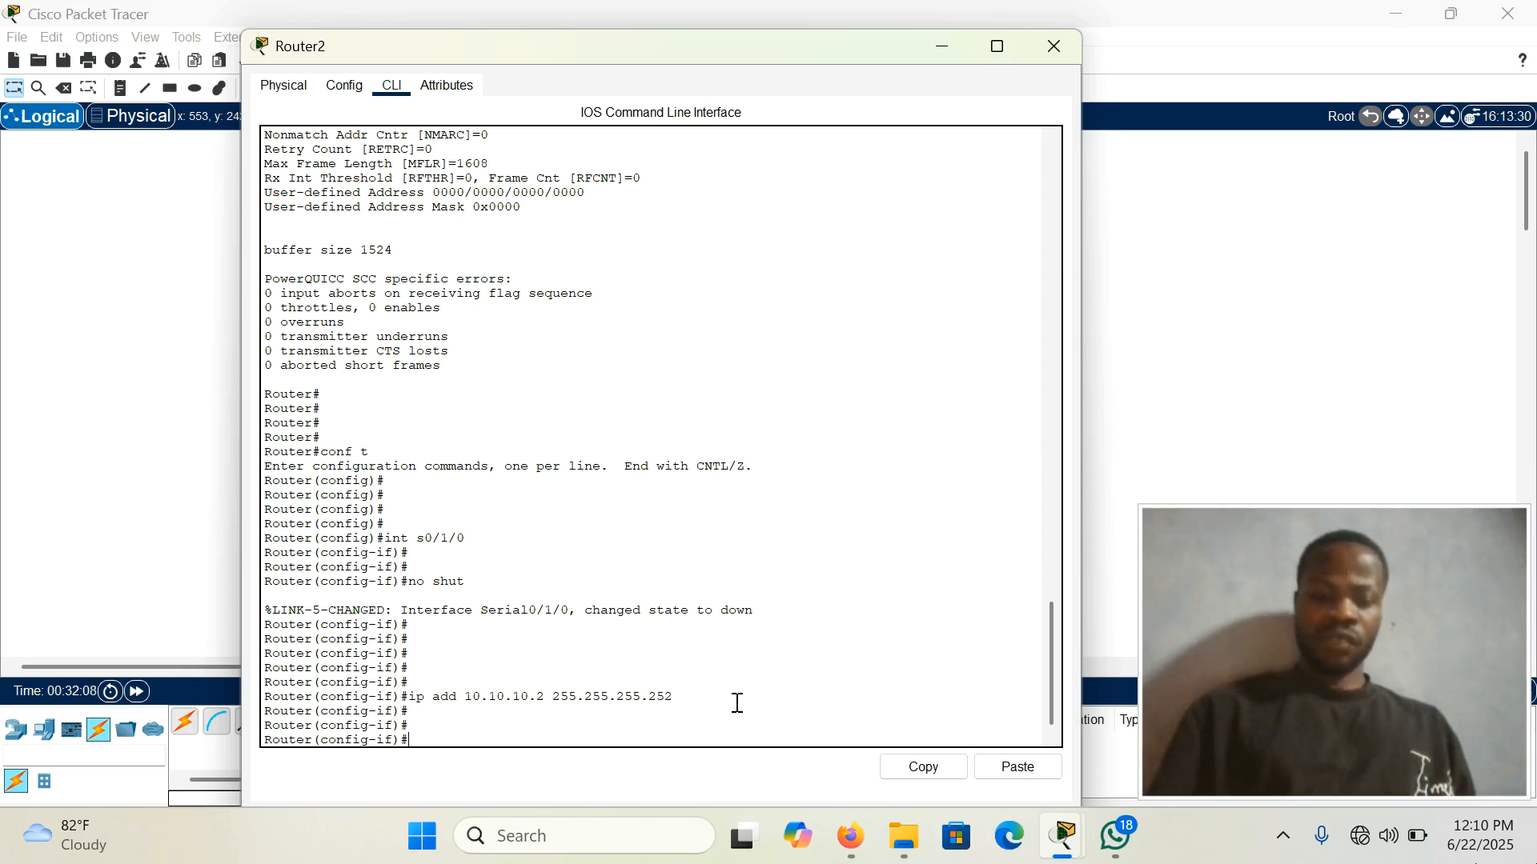
# List the supported speeds for the serial interface with clock rate ? and examine the available values
pyautogui.write('lock rate')
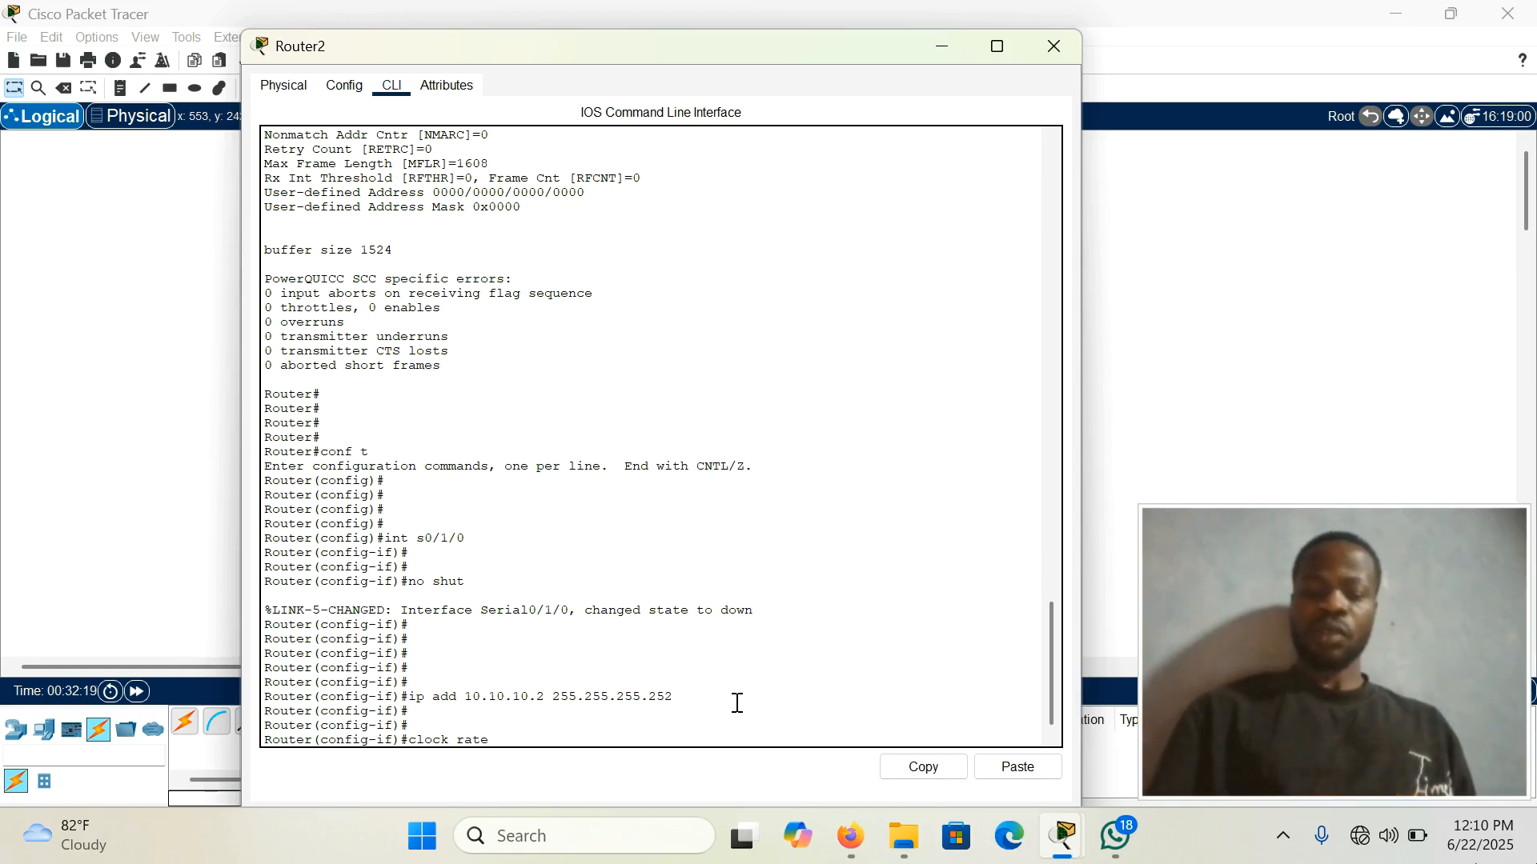
pyautogui.write('?')
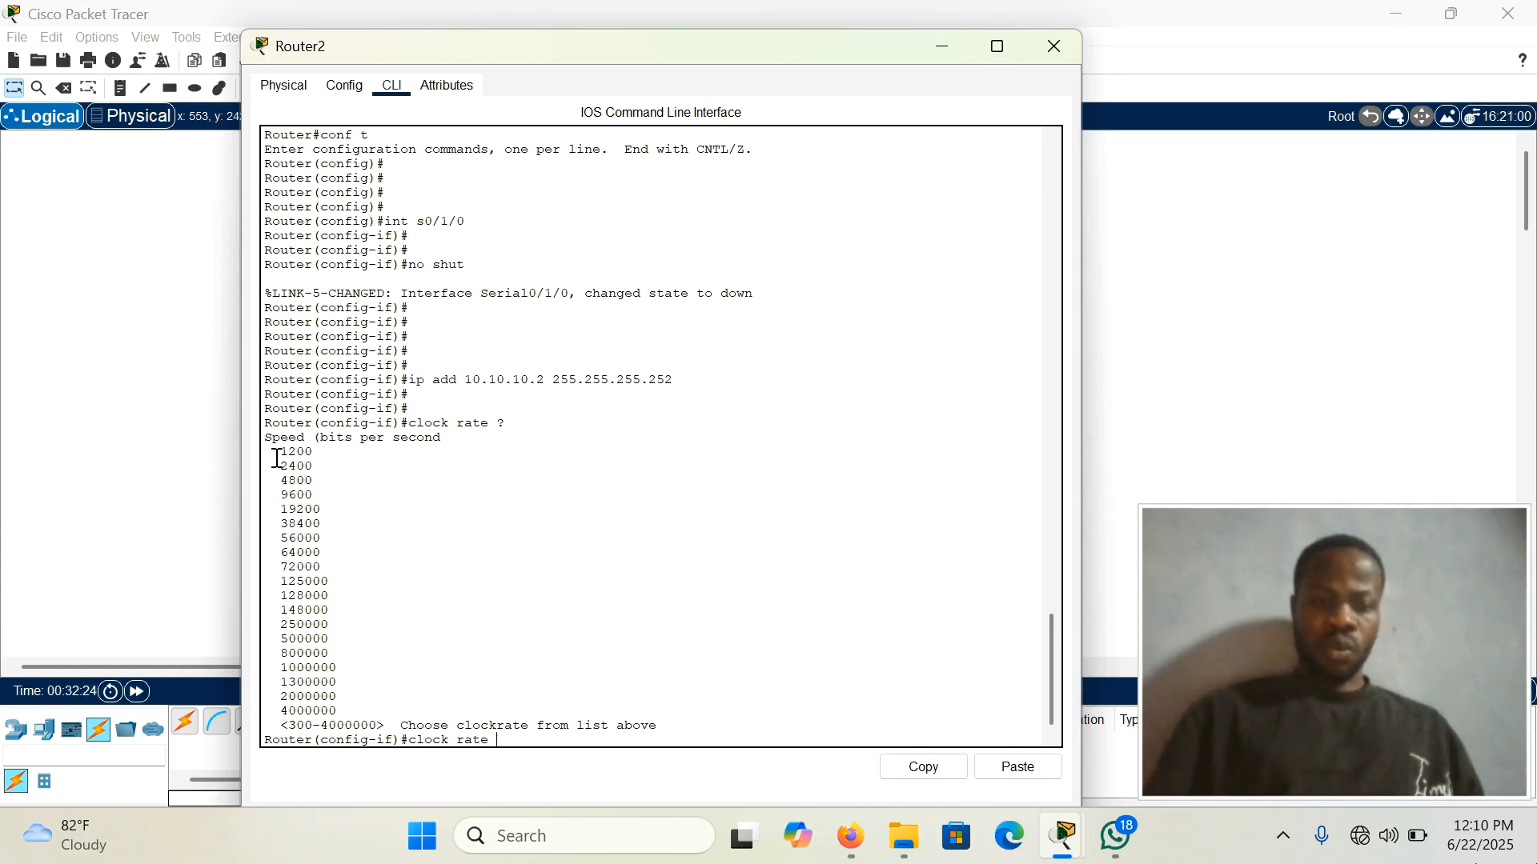
pyautogui.moveTo(273, 453); pyautogui.dragTo(321, 458)
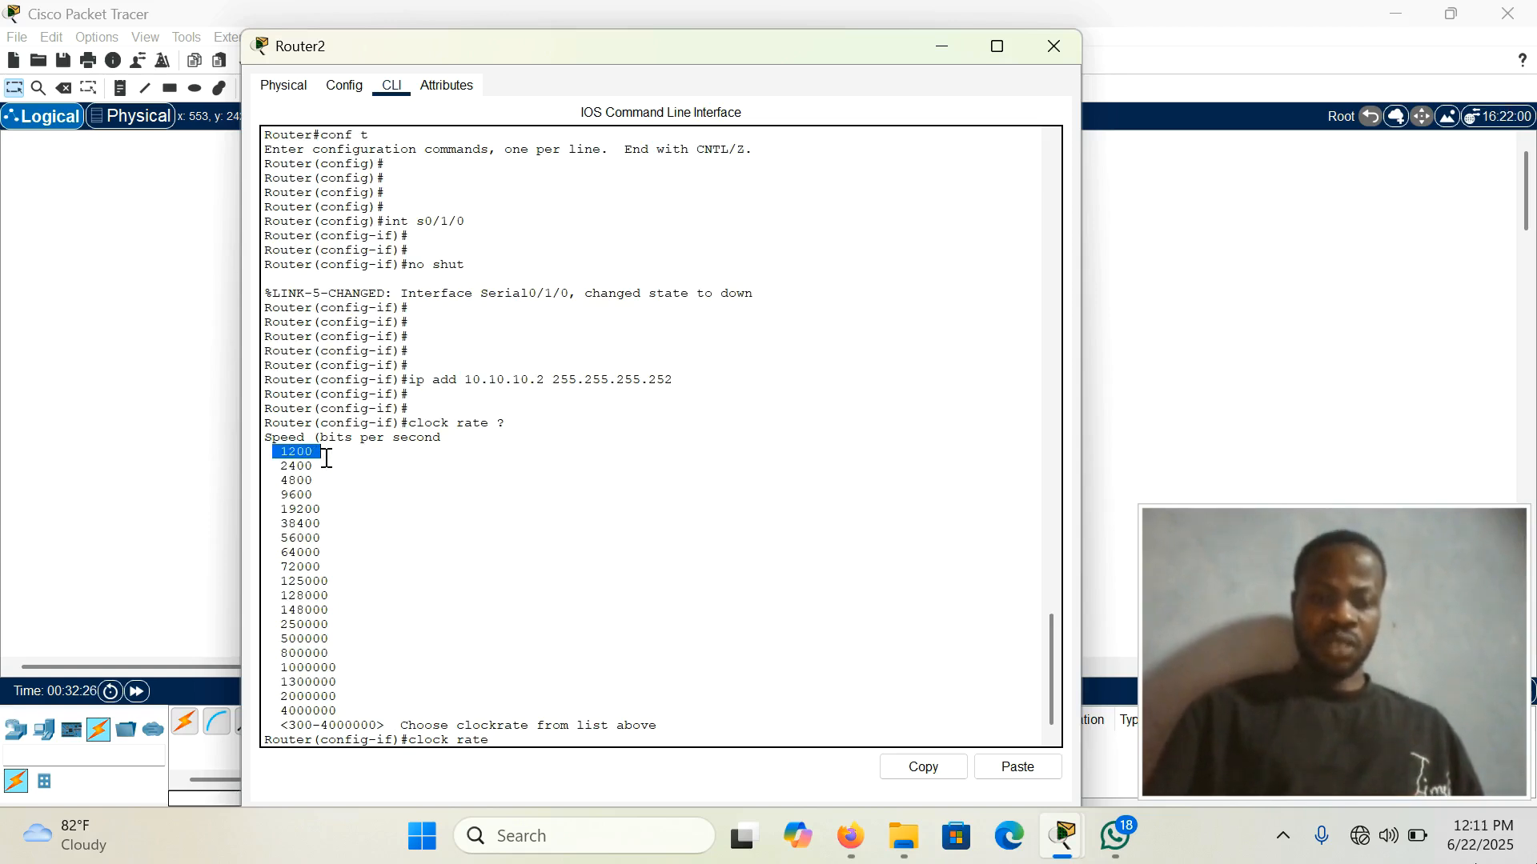
pyautogui.click(321, 457)
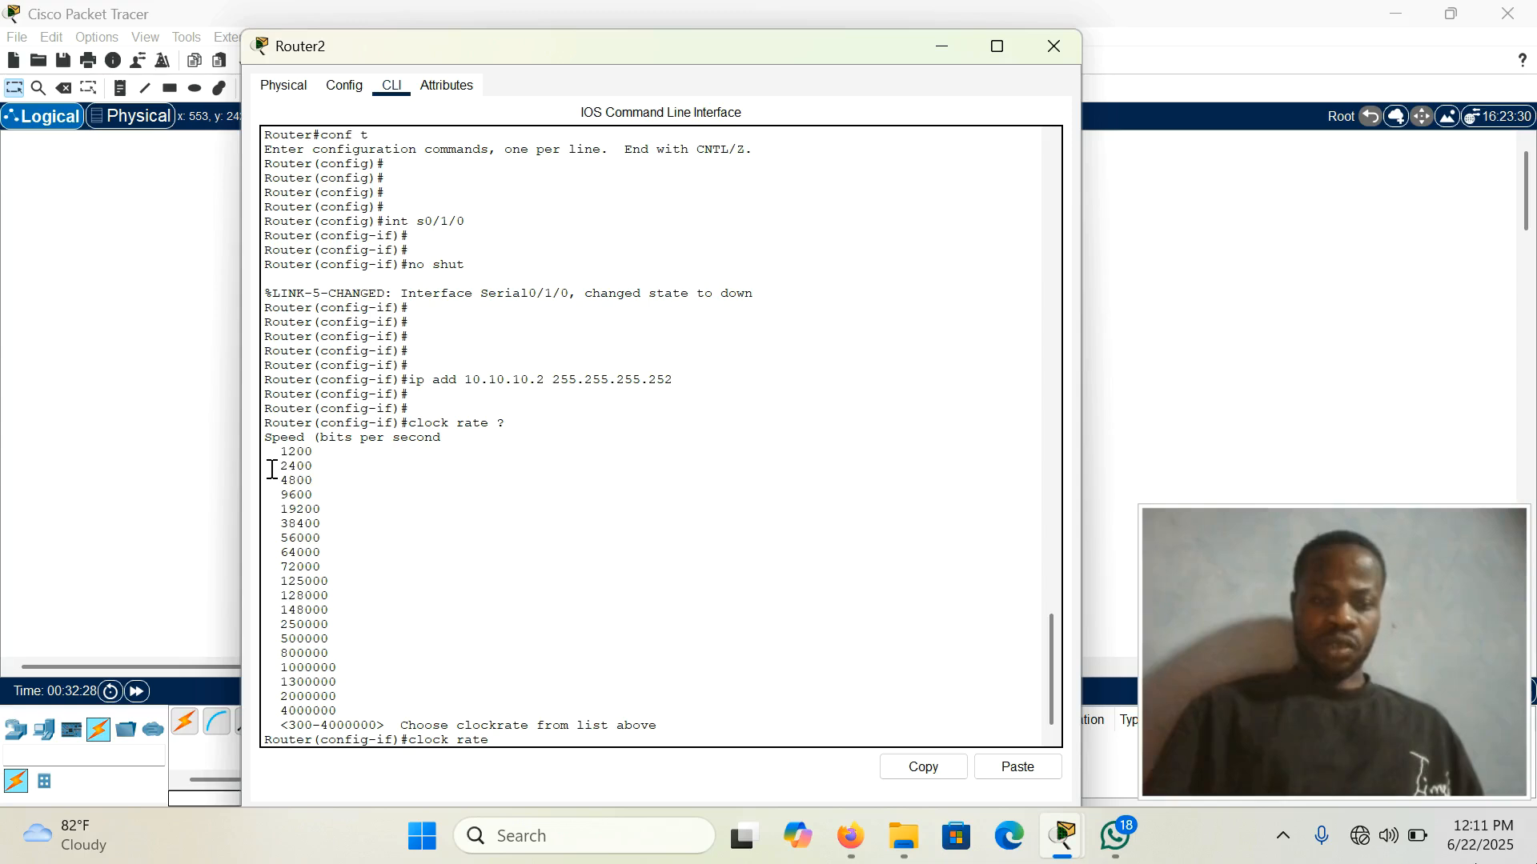
pyautogui.moveTo(273, 468); pyautogui.dragTo(332, 470)
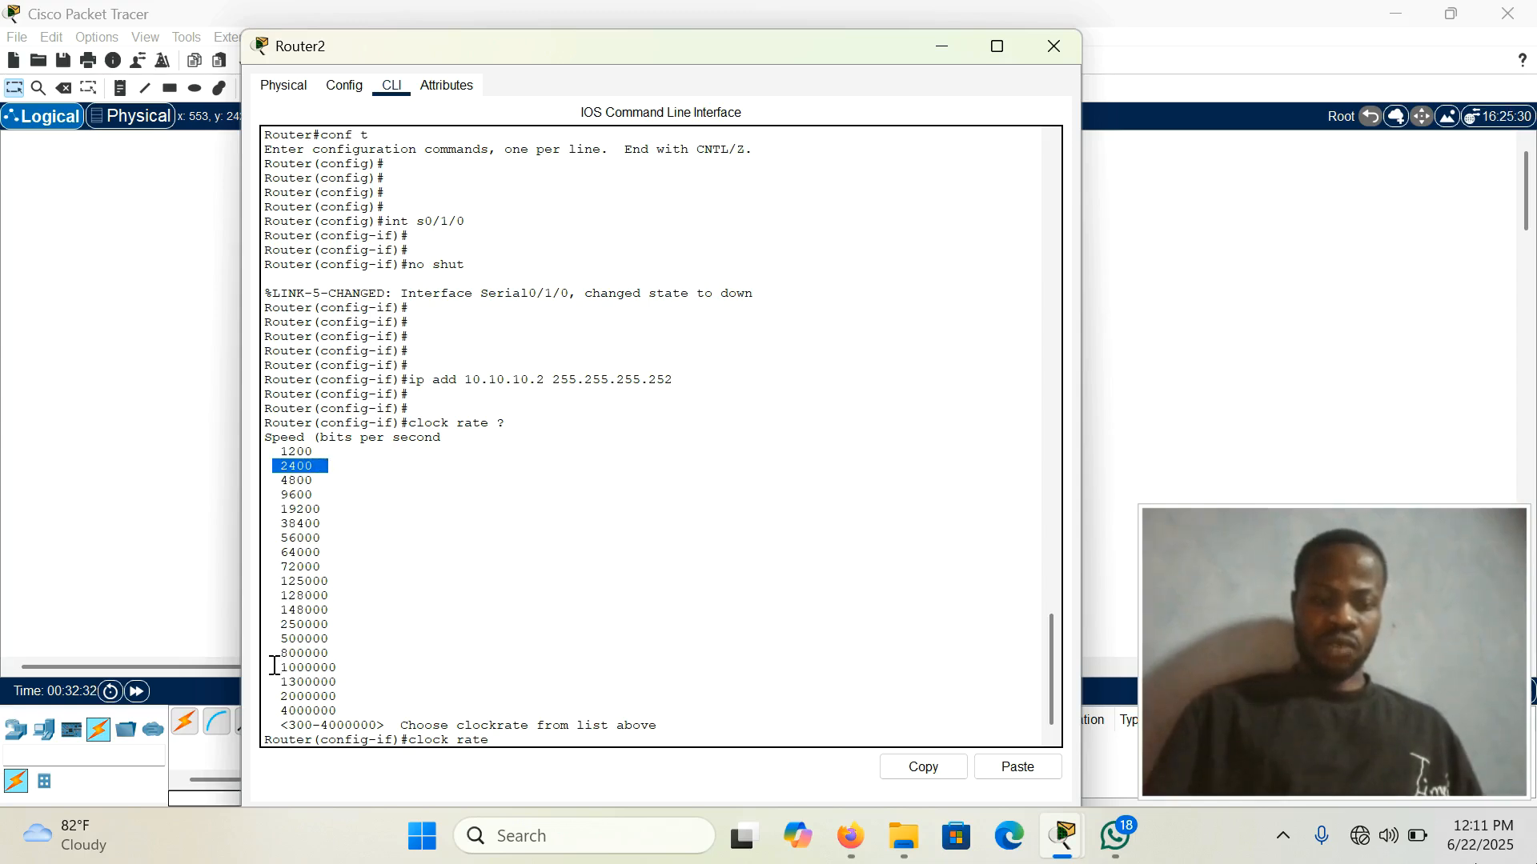
pyautogui.moveTo(274, 666); pyautogui.dragTo(351, 664)
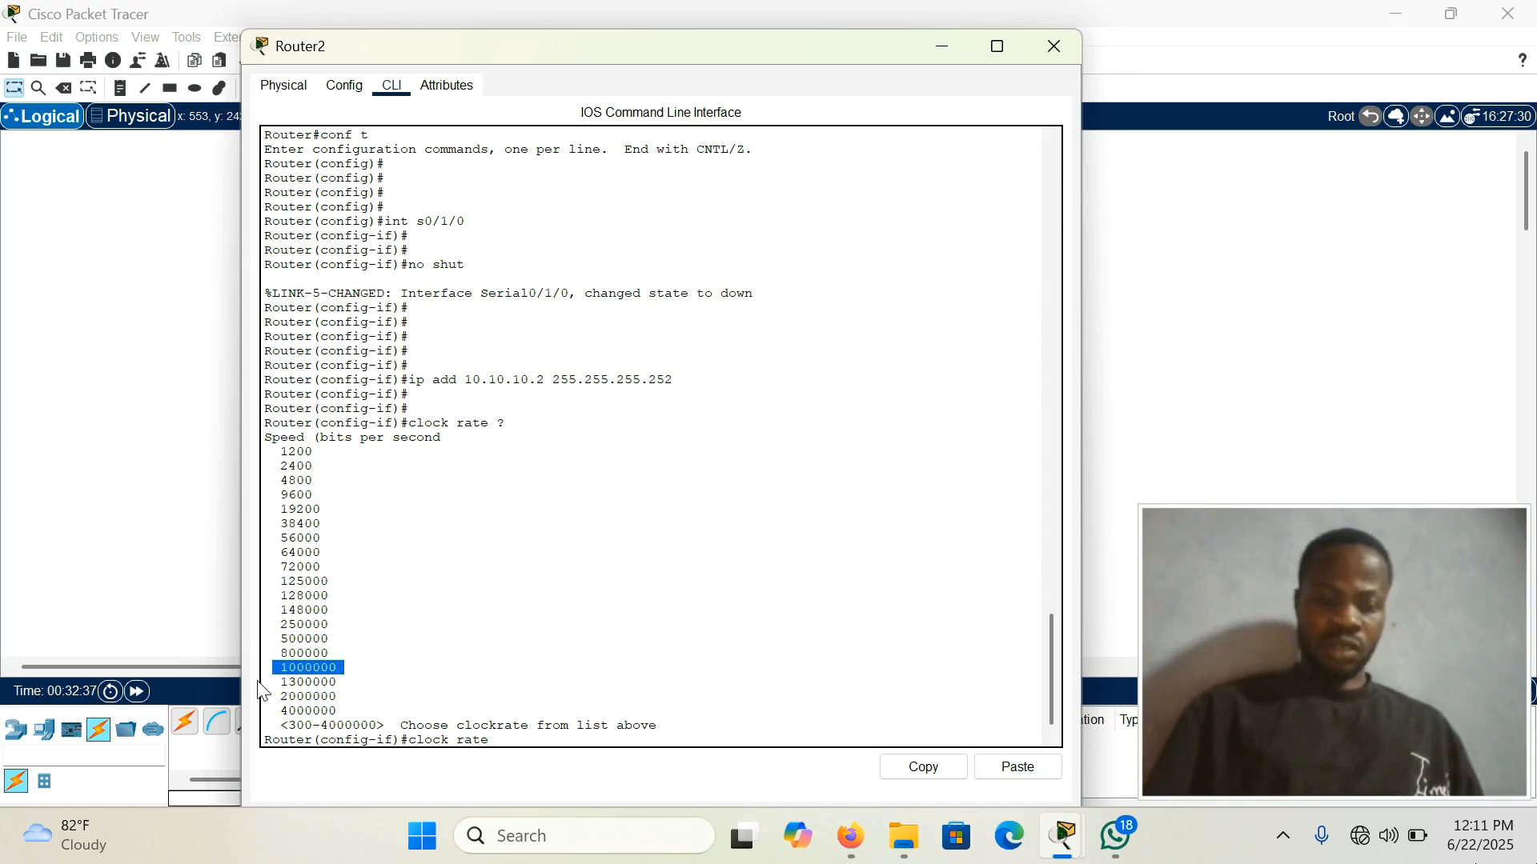
pyautogui.click(360, 668)
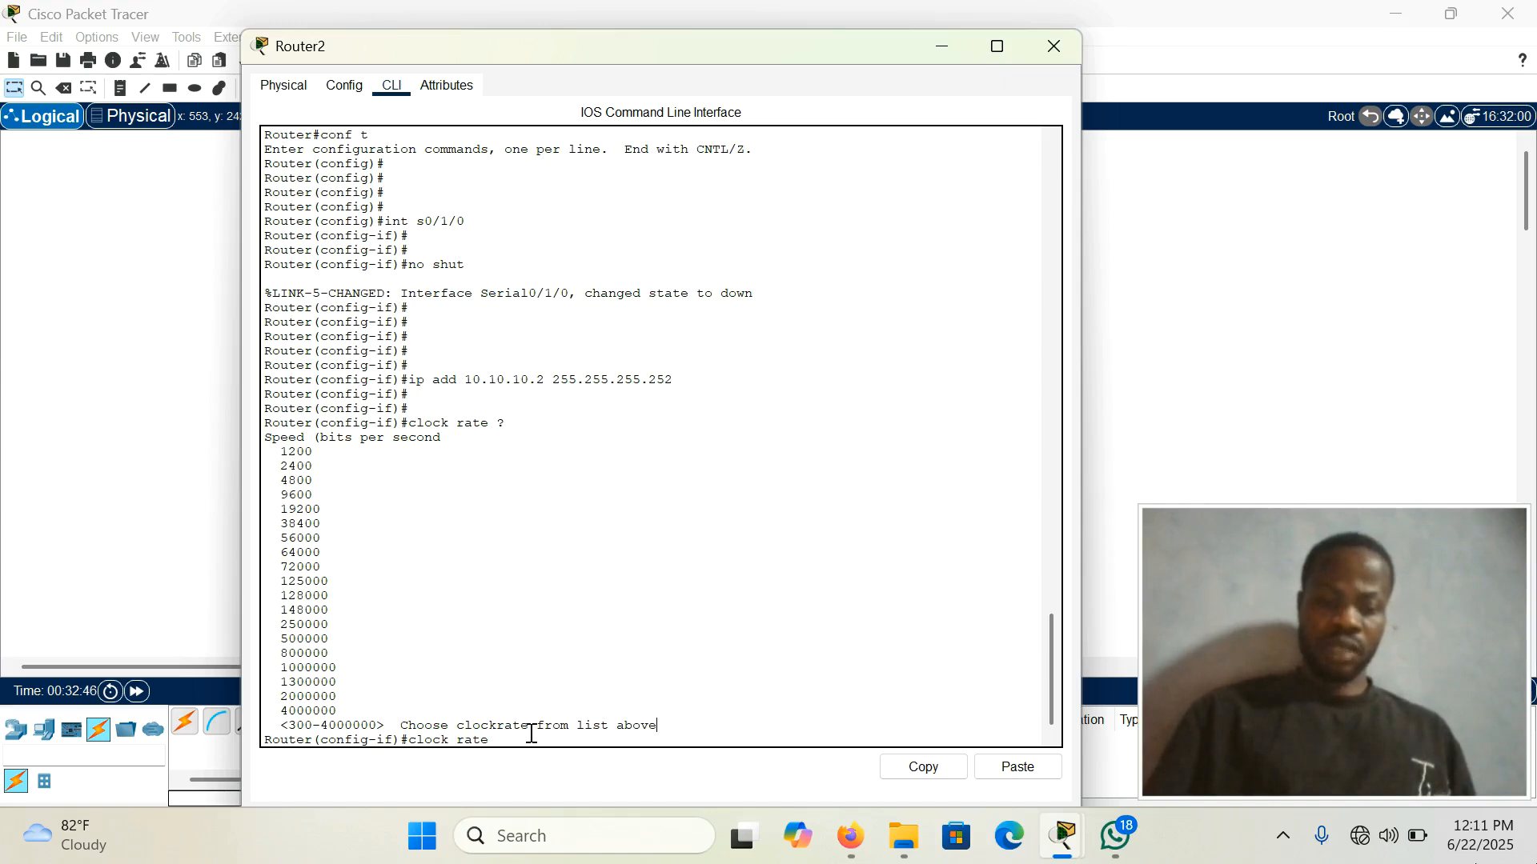
# Set the clock rate of Serial0/1/0 to 1000000 bits per second
pyautogui.write('10000')
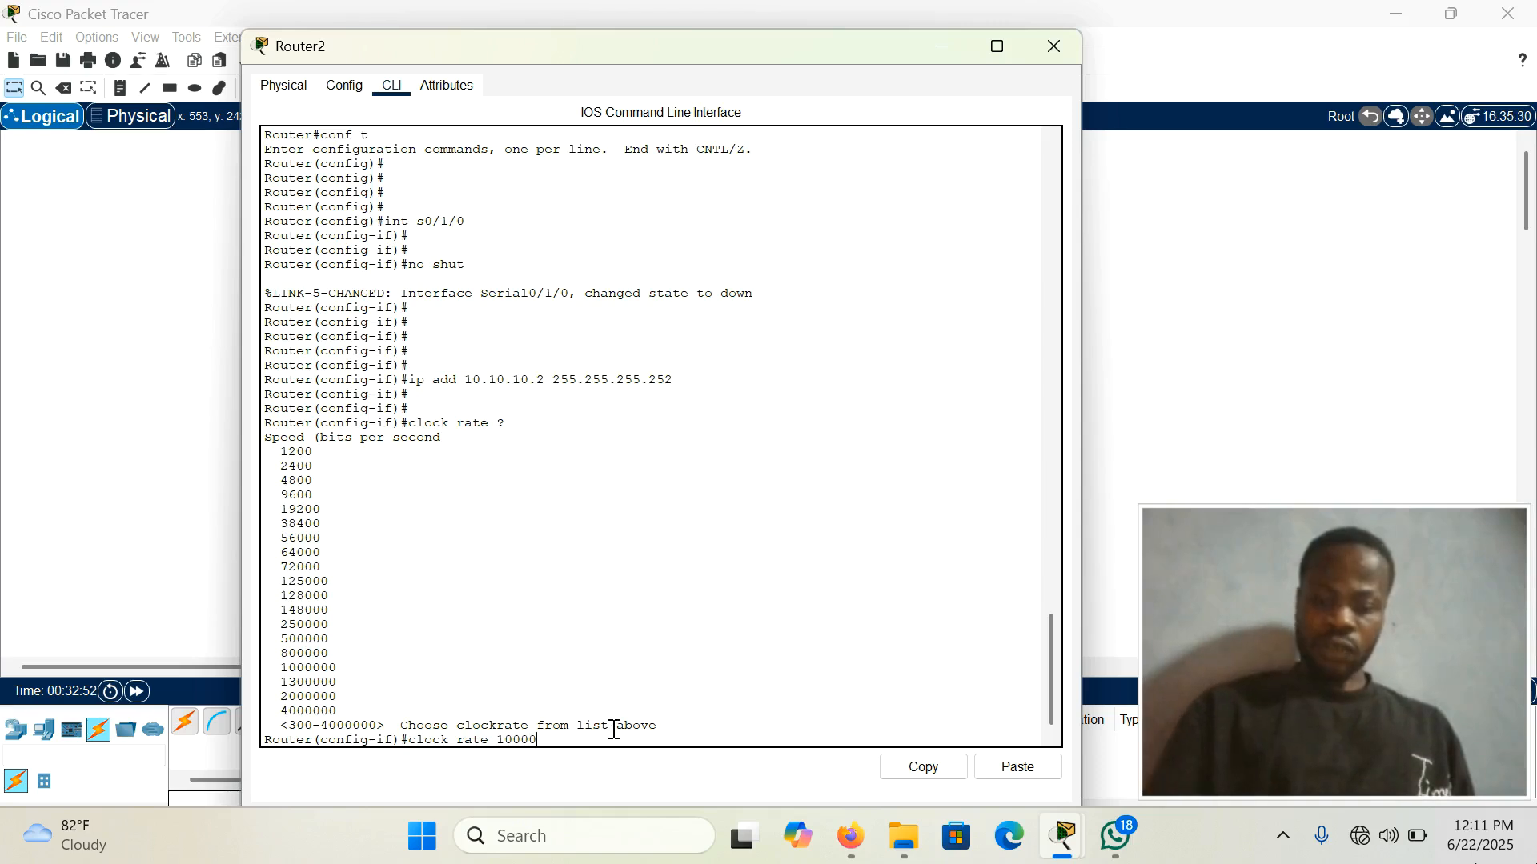
pyautogui.write('00')
pyautogui.press('Return')
pyautogui.press('Return')
pyautogui.press('Return')
pyautogui.press('Return')
pyautogui.press('Return')
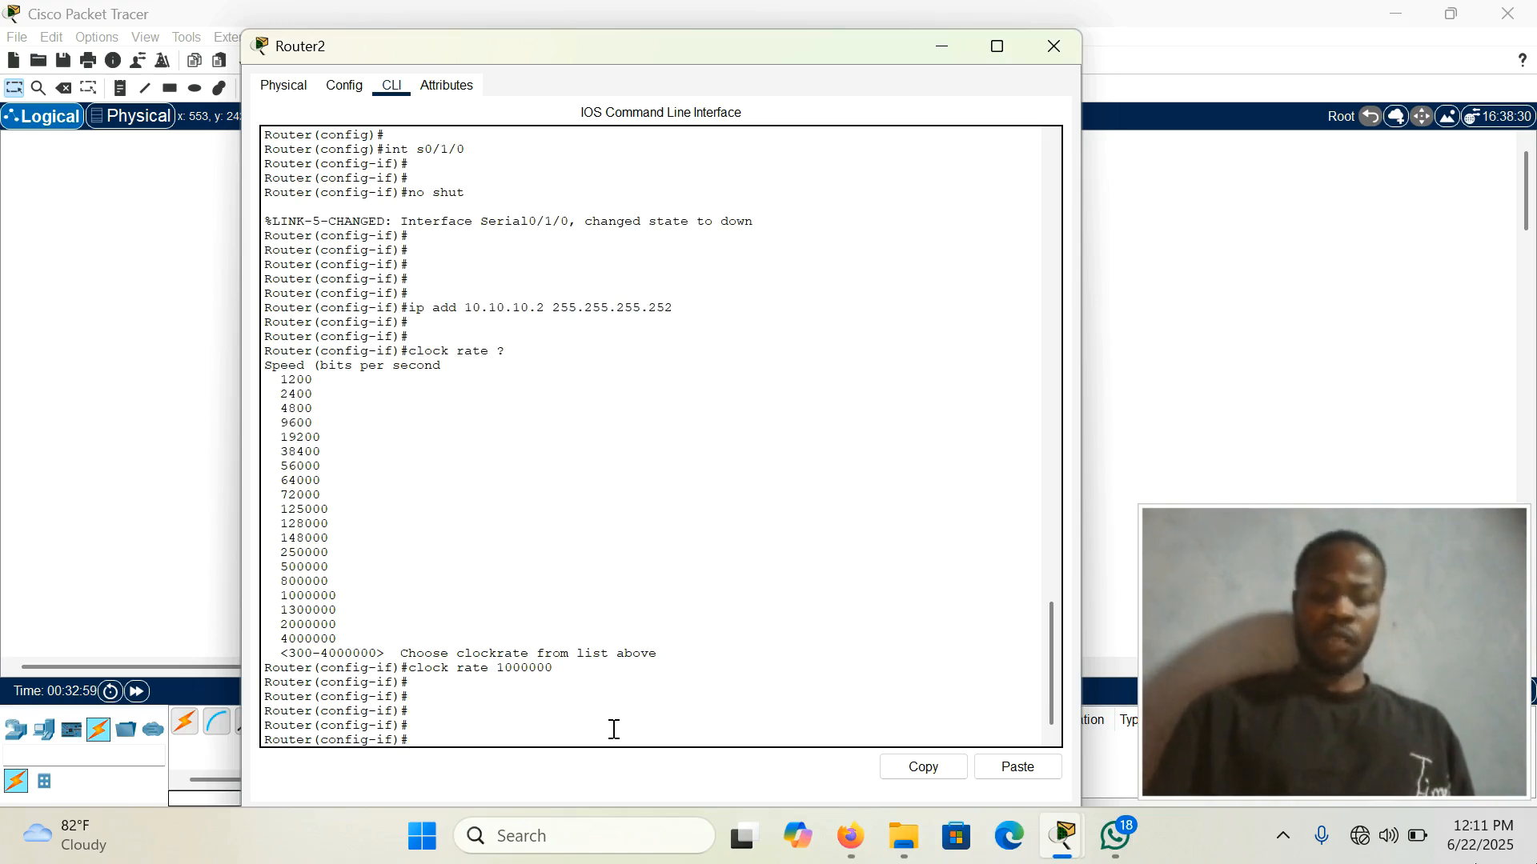
pyautogui.press('Return')
pyautogui.press('Return')
pyautogui.press('Return')
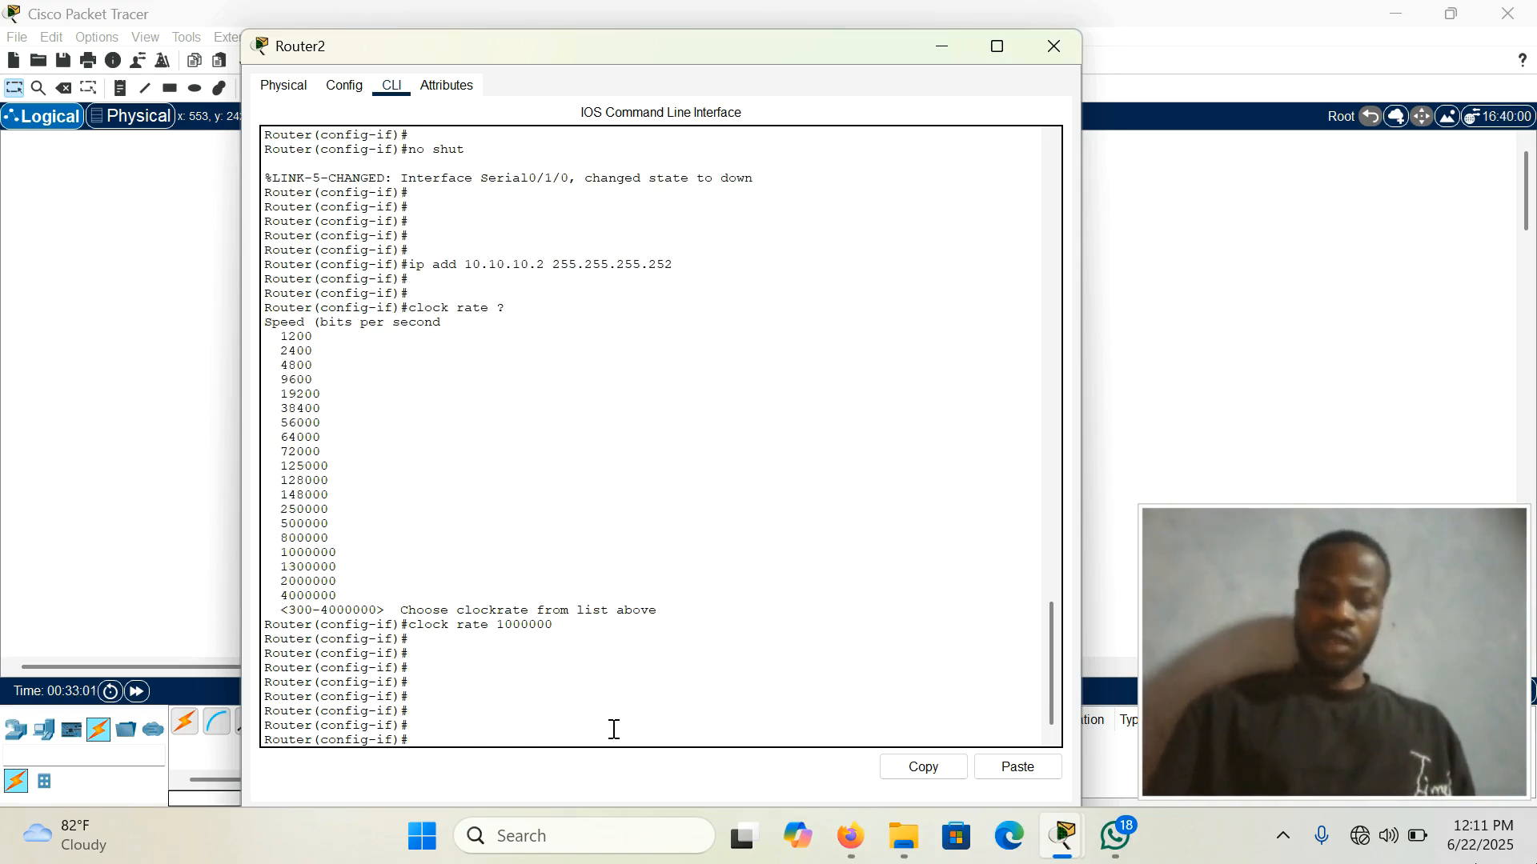
# Issue no shut on Serial0/1/0 again and save Router2's configuration with do wr
pyautogui.write('no shut')
pyautogui.press('Return')
pyautogui.press('Return')
pyautogui.press('Return')
pyautogui.press('Return')
pyautogui.write('do wr')
pyautogui.press('Return')
pyautogui.press('Return')
pyautogui.press('Return')
pyautogui.press('Return')
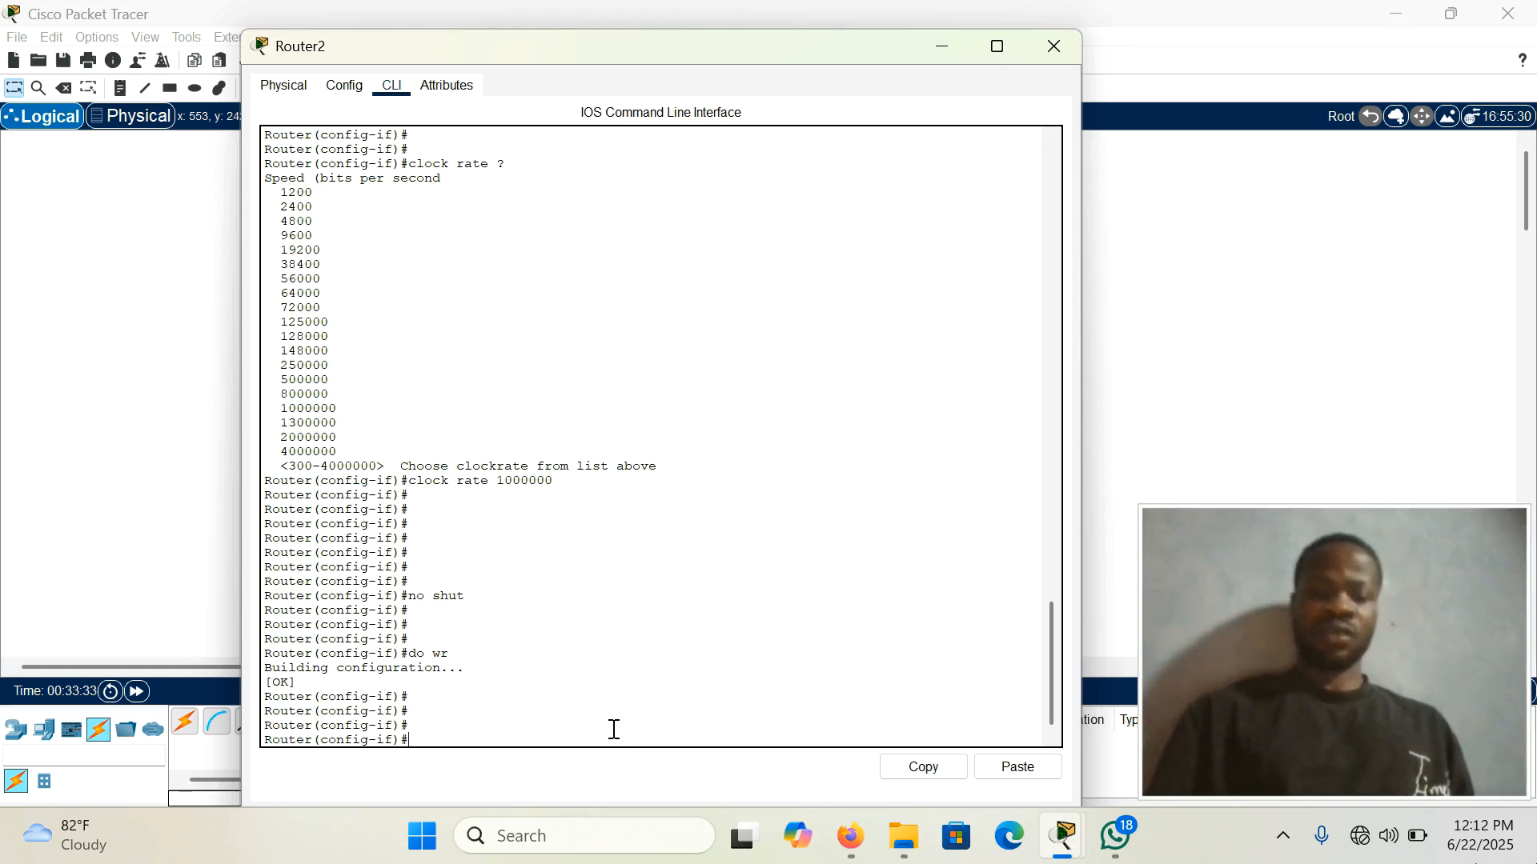
# Display the Serial0/1/0 status with do show int s0/1/0 and examine its encapsulation type
pyautogui.press('Return')
pyautogui.press('Return')
pyautogui.press('Return')
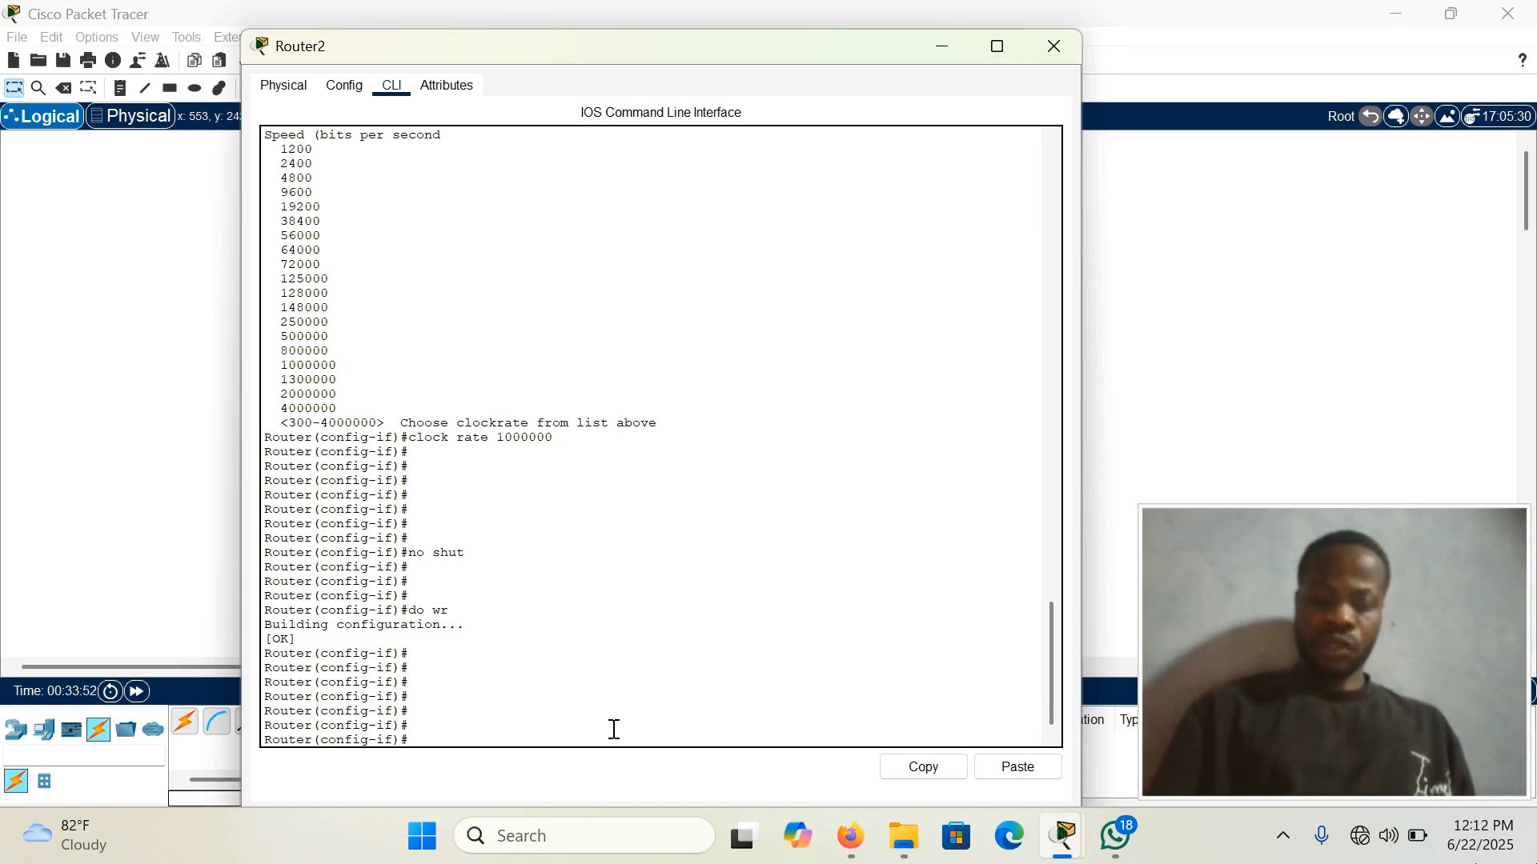
pyautogui.write('int ')
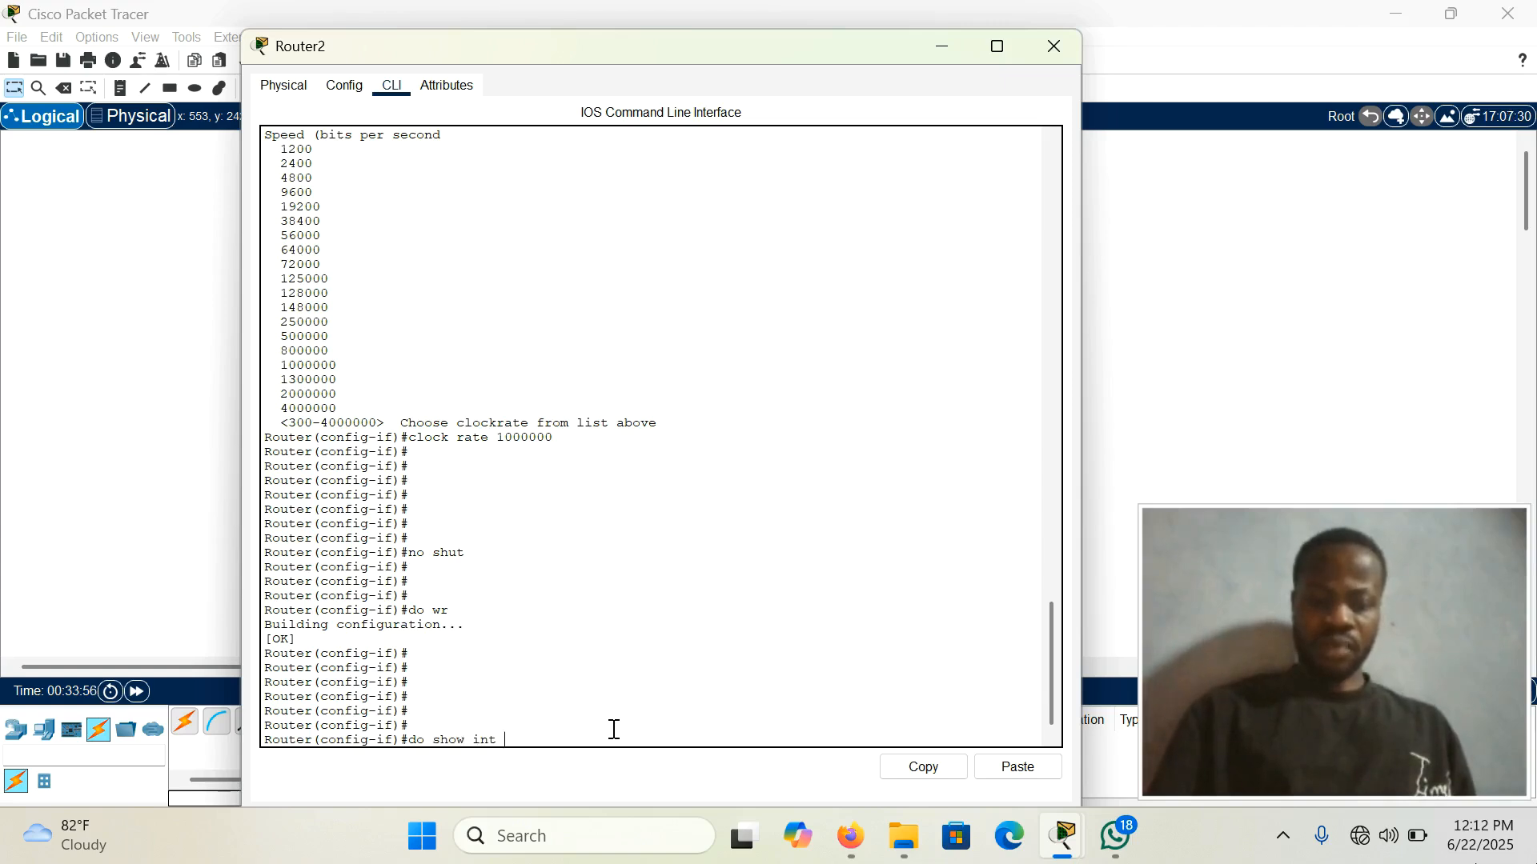
pyautogui.write('s0/1/0')
pyautogui.press('Return')
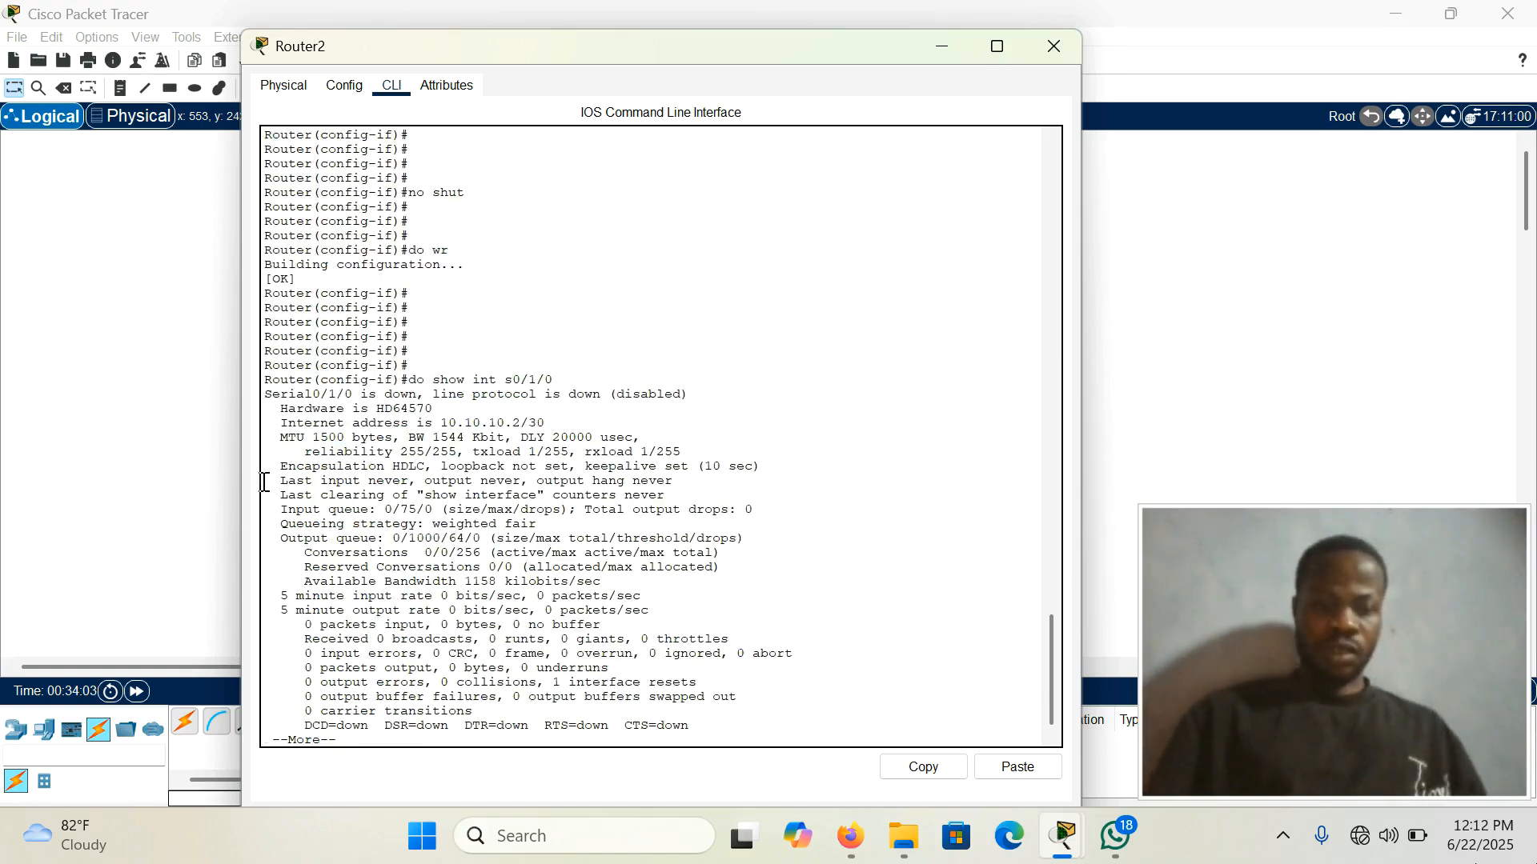
pyautogui.moveTo(273, 466); pyautogui.dragTo(443, 468)
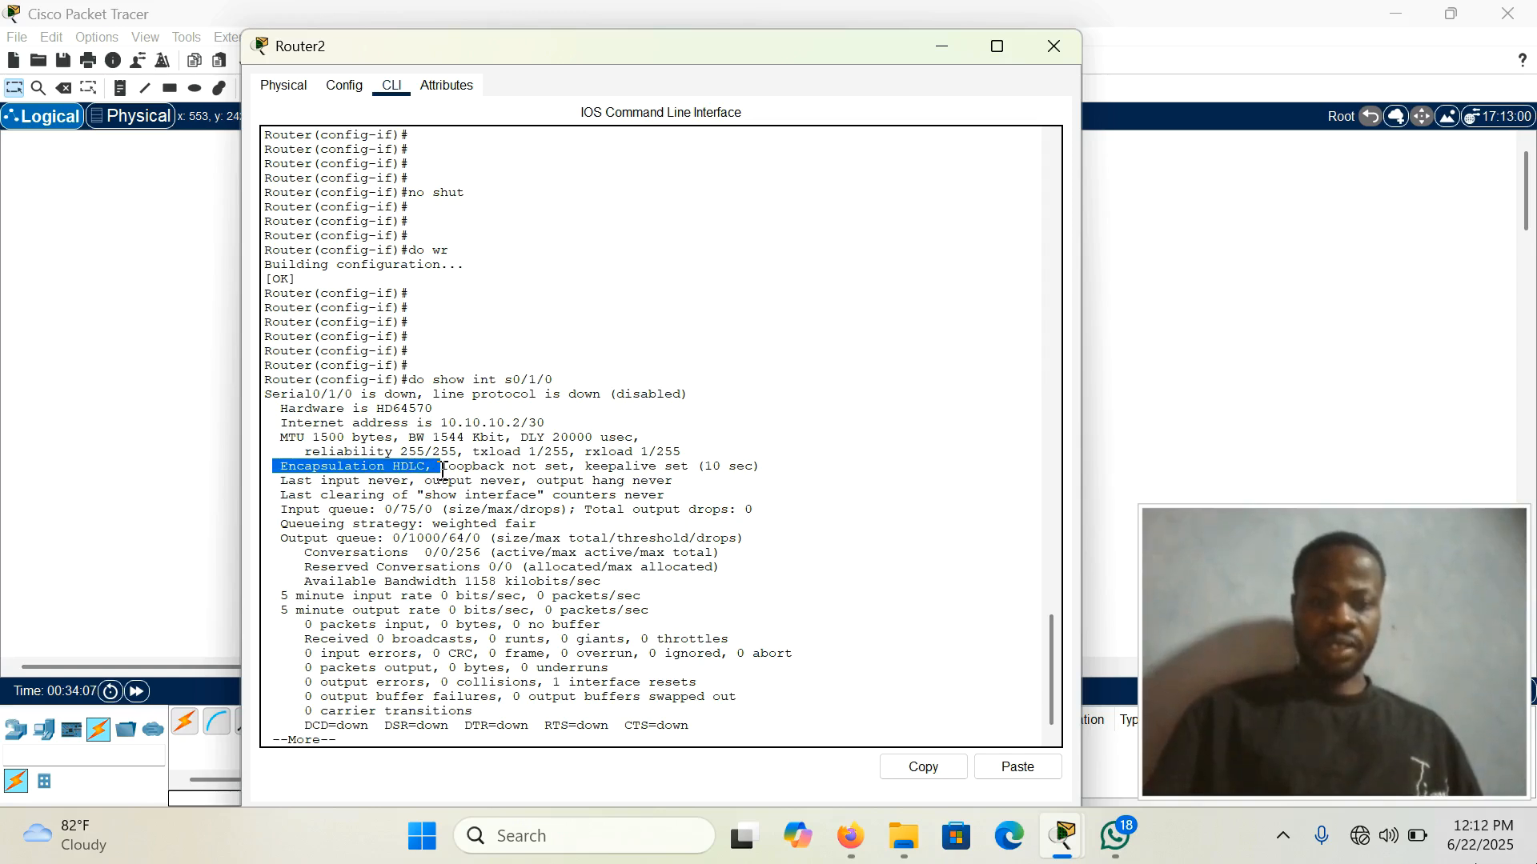
pyautogui.click(443, 469)
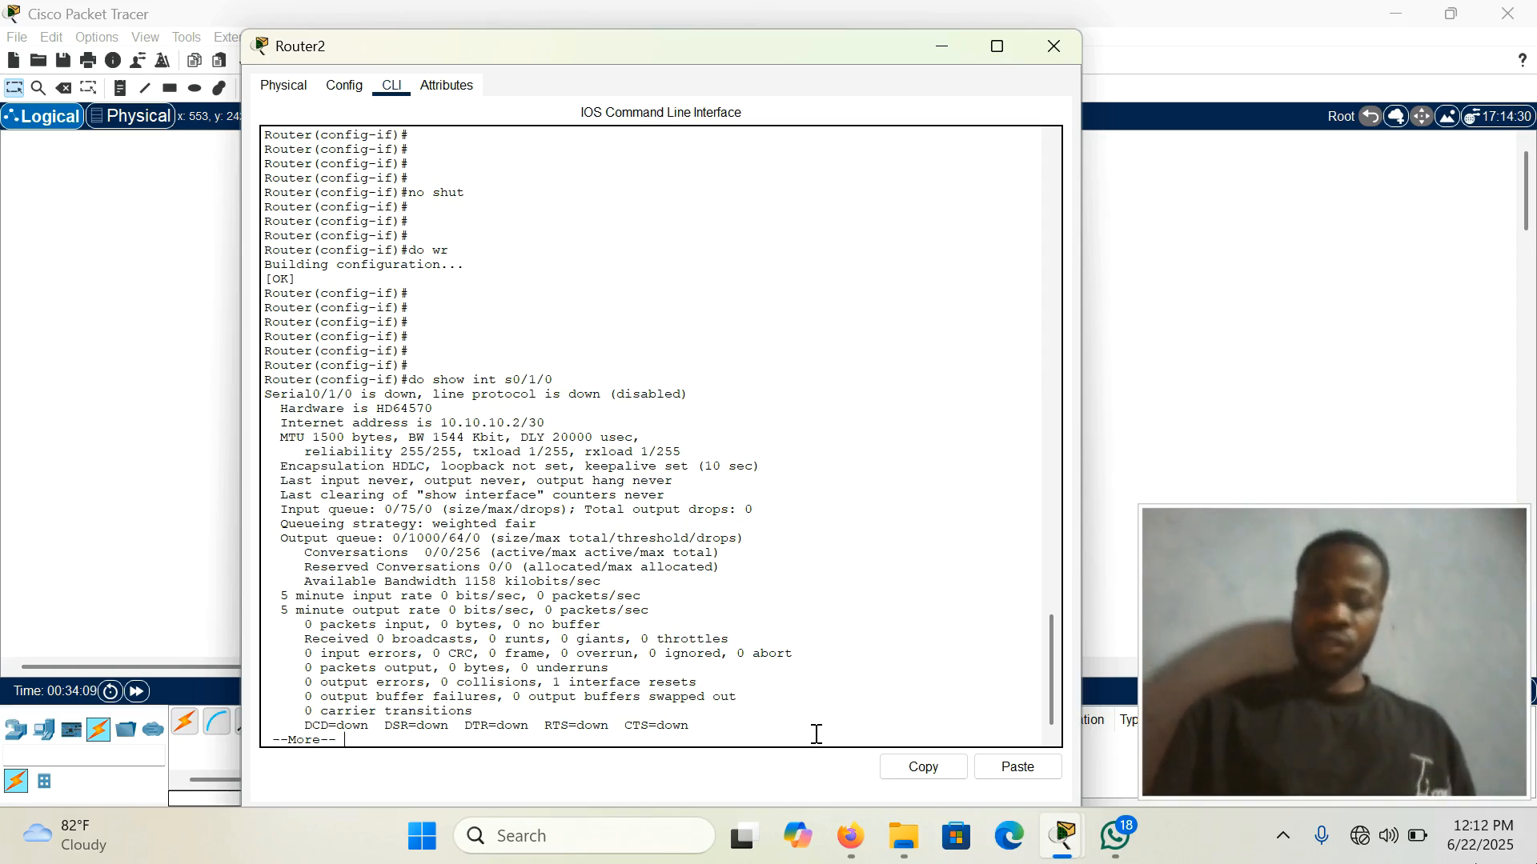
pyautogui.press('Return')
pyautogui.press('Return')
pyautogui.press('Return')
pyautogui.press('Return')
pyautogui.press('Return')
pyautogui.press('Return')
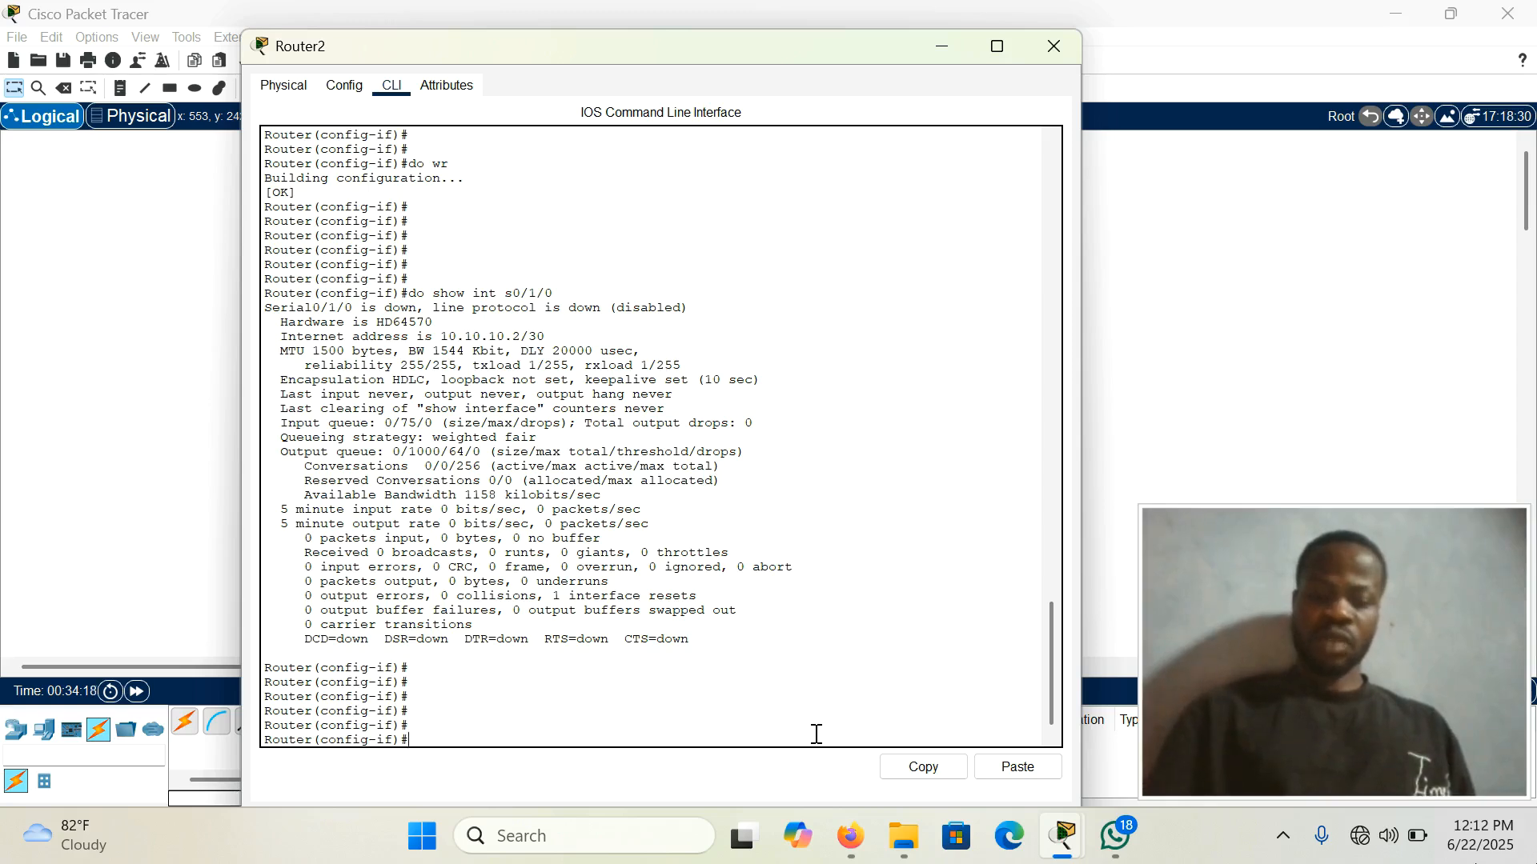
# List the encapsulation options for the serial interface with encapsulation ? and examine the ppp entry, leaving the command unexecuted
pyautogui.write('enc')
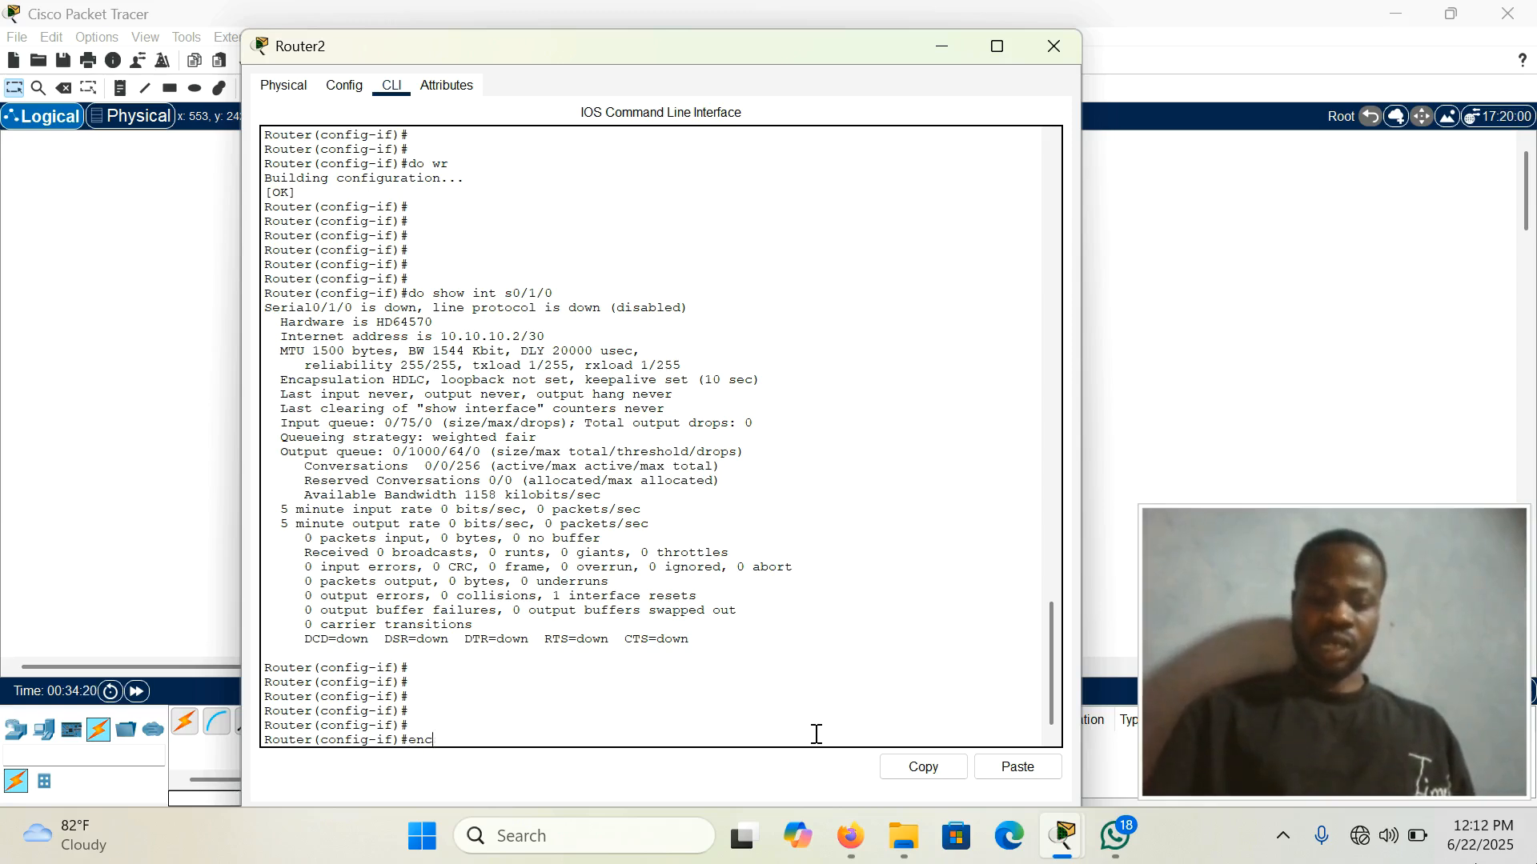
pyautogui.write('apsulation')
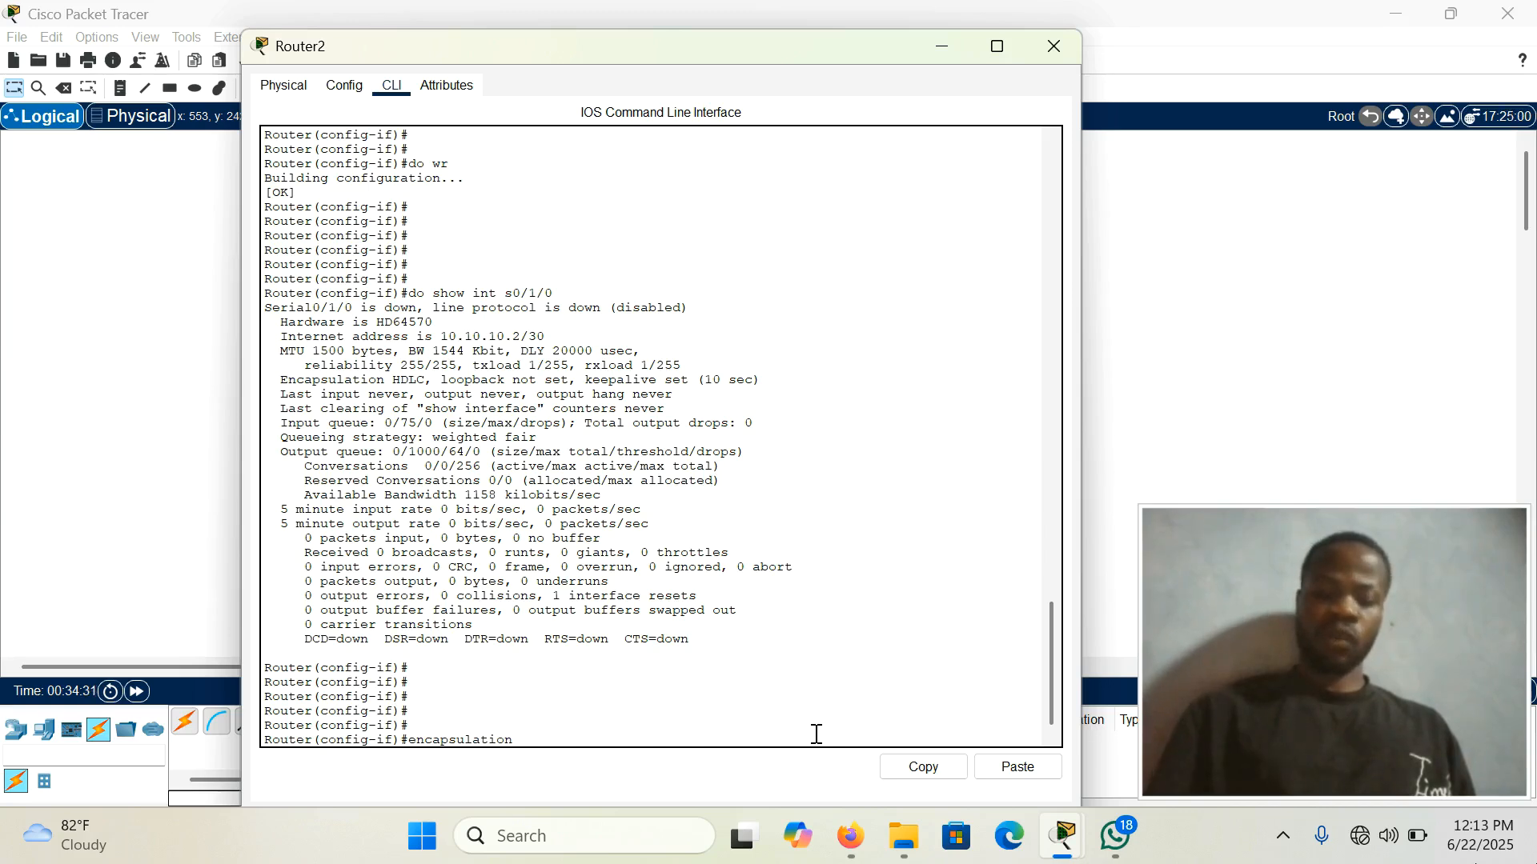
pyautogui.write('?')
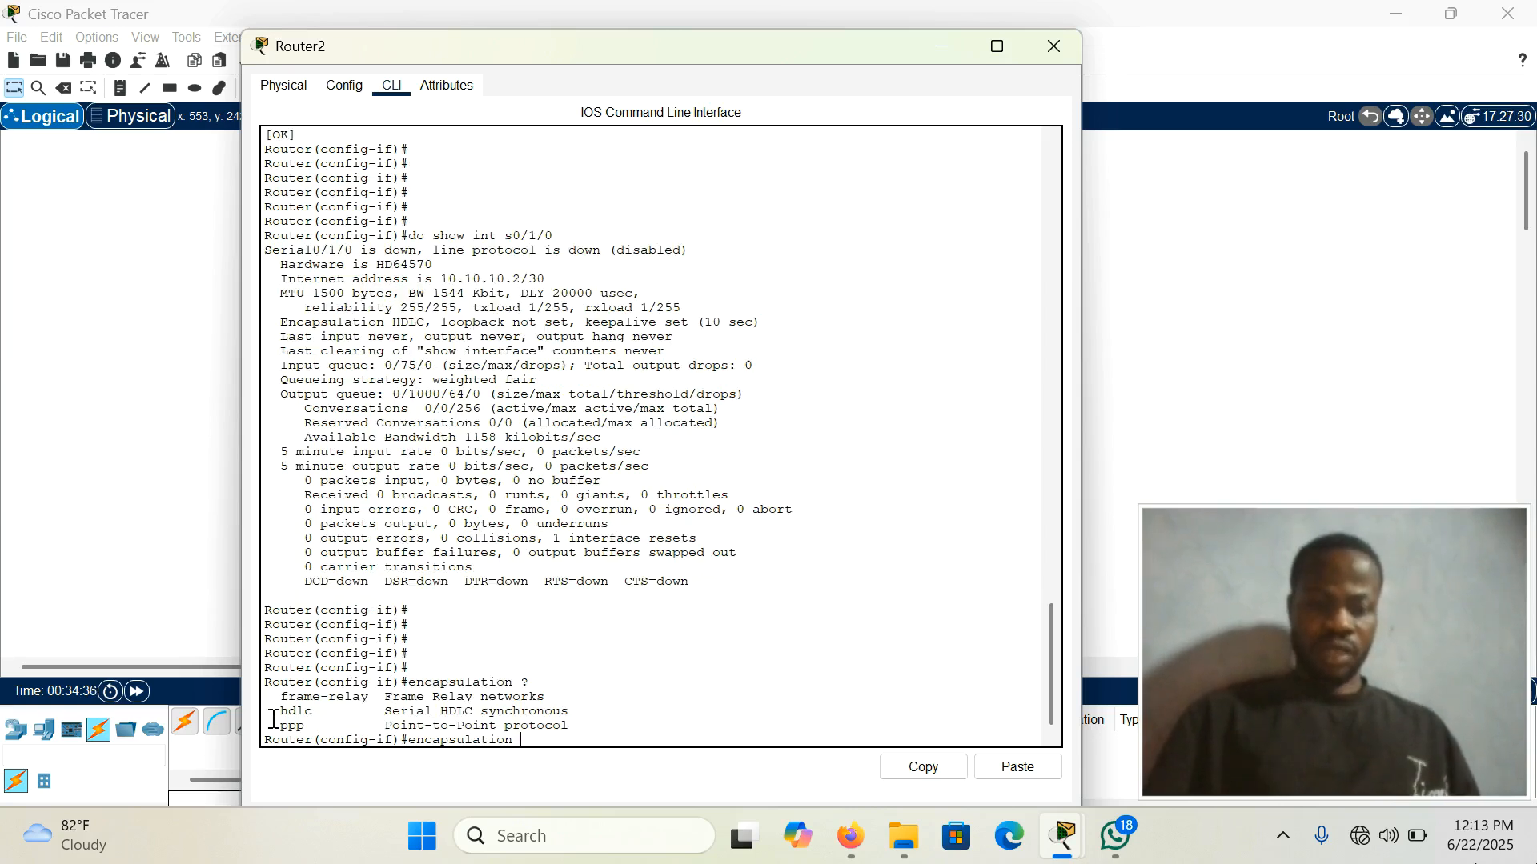
pyautogui.moveTo(273, 719); pyautogui.dragTo(307, 729)
pyautogui.click(550, 736)
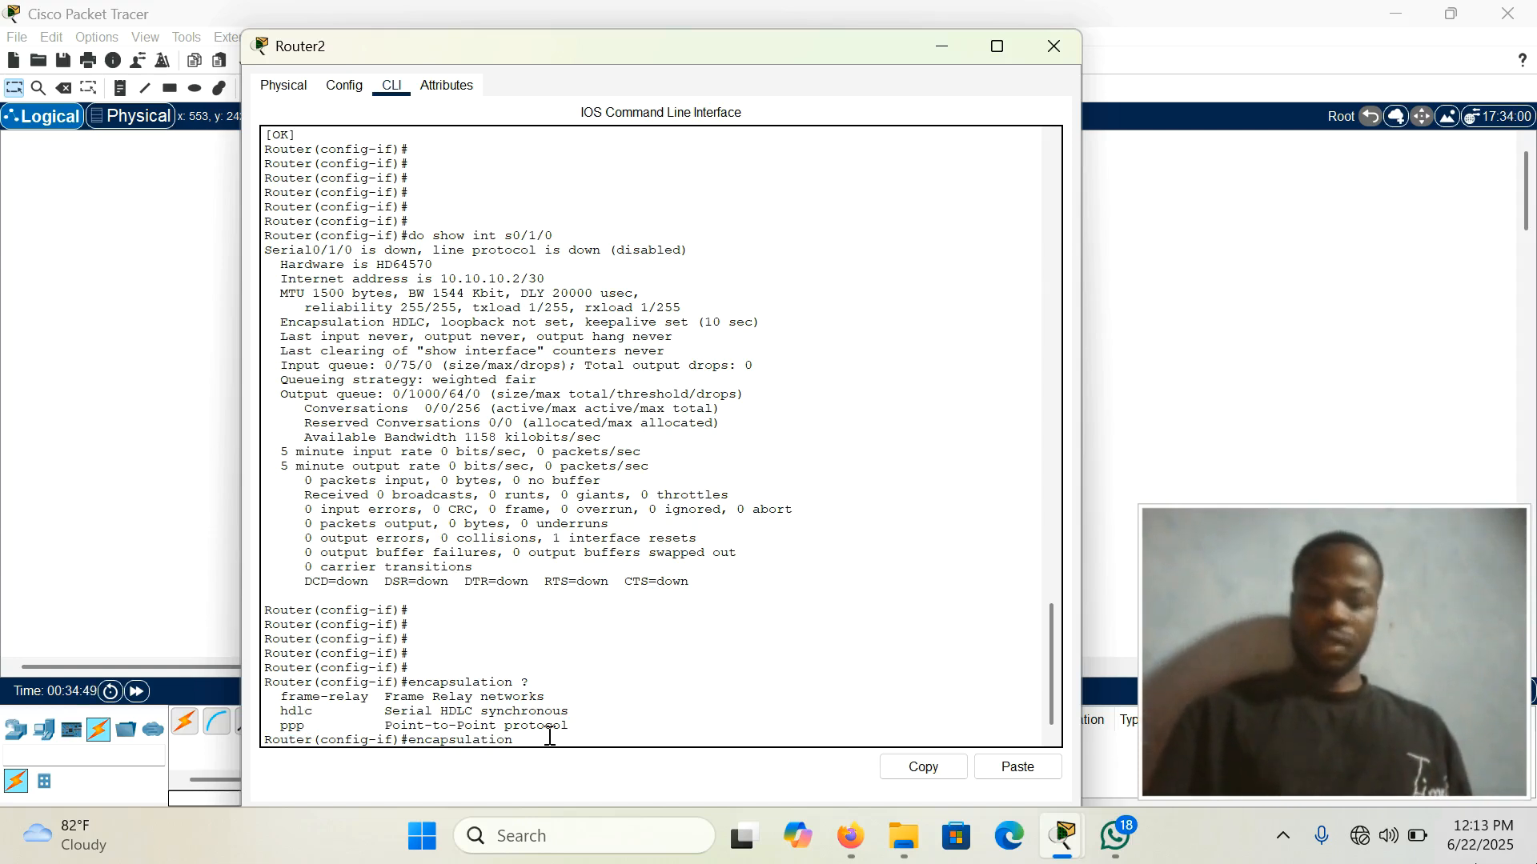
pyautogui.press('BackSpace')
pyautogui.press('BackSpace')
pyautogui.press('BackSpace')
pyautogui.press('BackSpace')
pyautogui.press('BackSpace')
pyautogui.press('BackSpace')
pyautogui.press('BackSpace')
pyautogui.press('BackSpace')
pyautogui.press('BackSpace')
pyautogui.press('BackSpace')
pyautogui.press('BackSpace')
pyautogui.press('BackSpace')
pyautogui.press('BackSpace')
pyautogui.press('BackSpace')
pyautogui.press('Return')
pyautogui.press('Return')
pyautogui.press('Return')
pyautogui.press('Return')
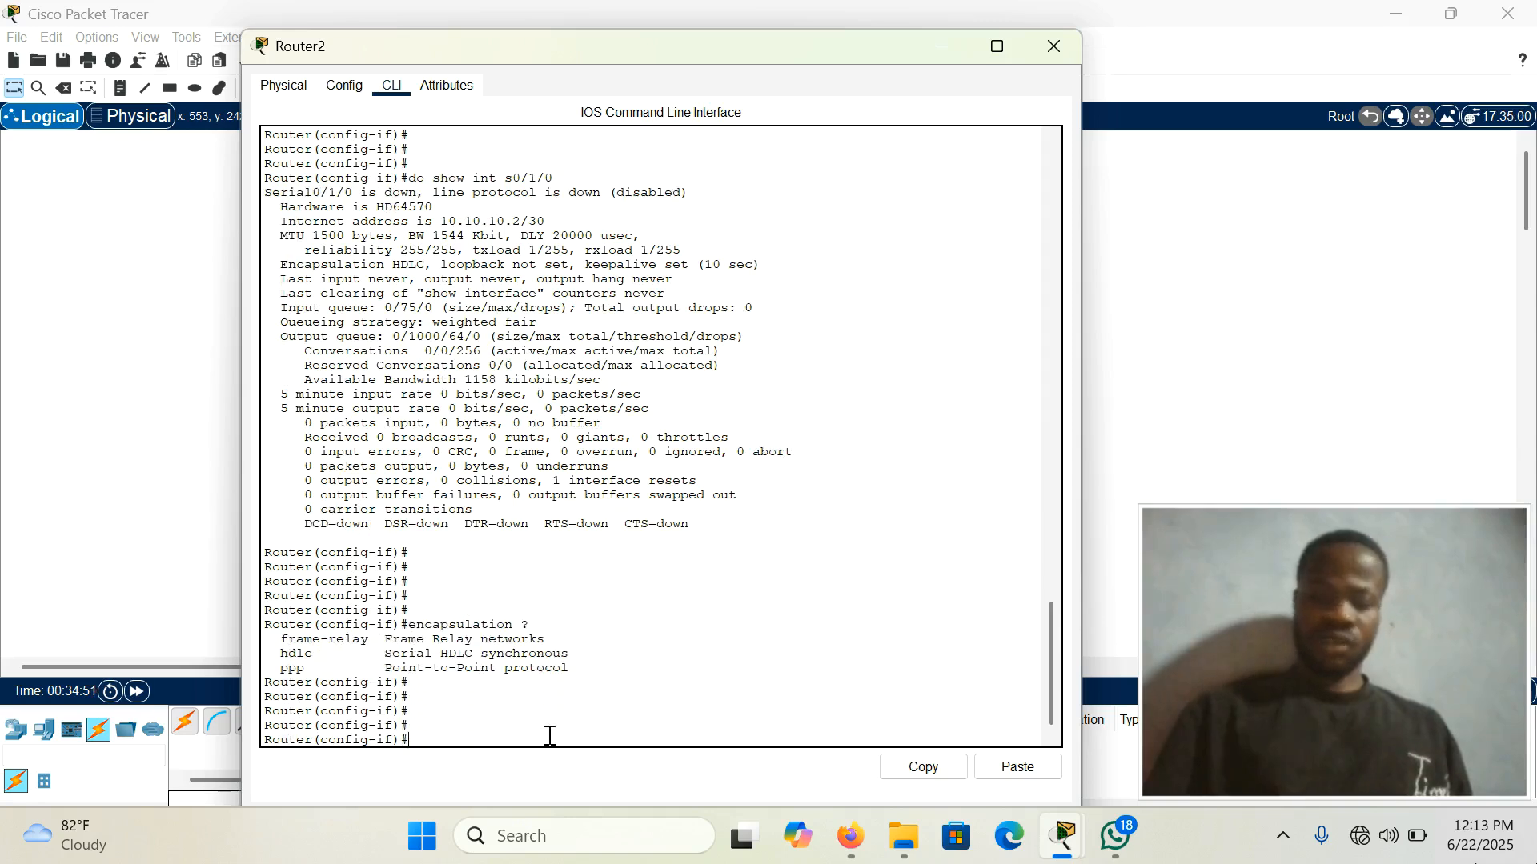
# Leave configuration mode with end and save Router2's configuration with write
pyautogui.write('end')
pyautogui.press('Return')
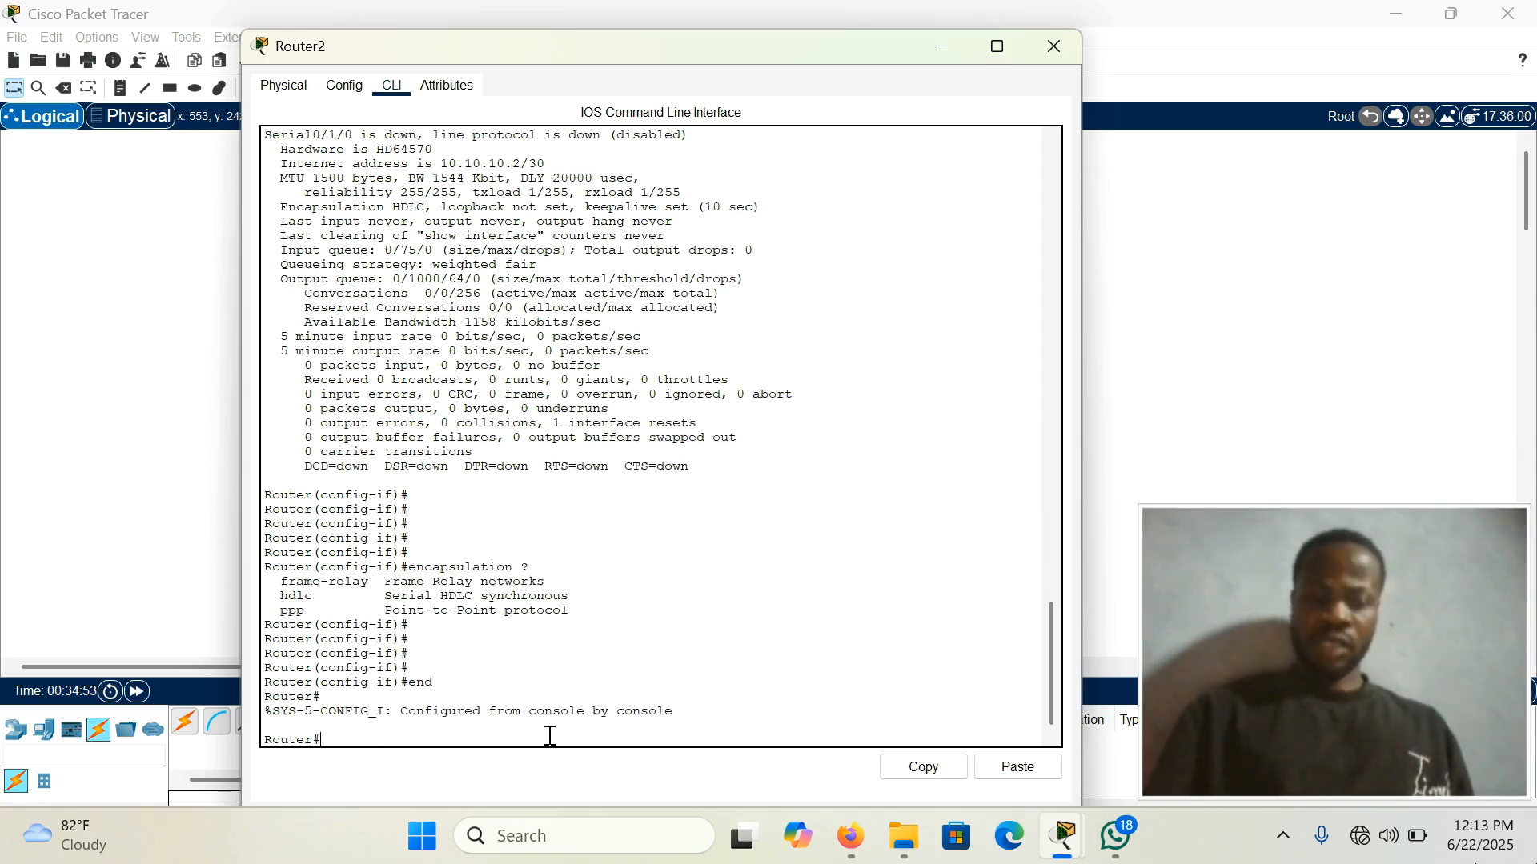
pyautogui.press('Return')
pyautogui.press('Return')
pyautogui.write('write')
pyautogui.press('Return')
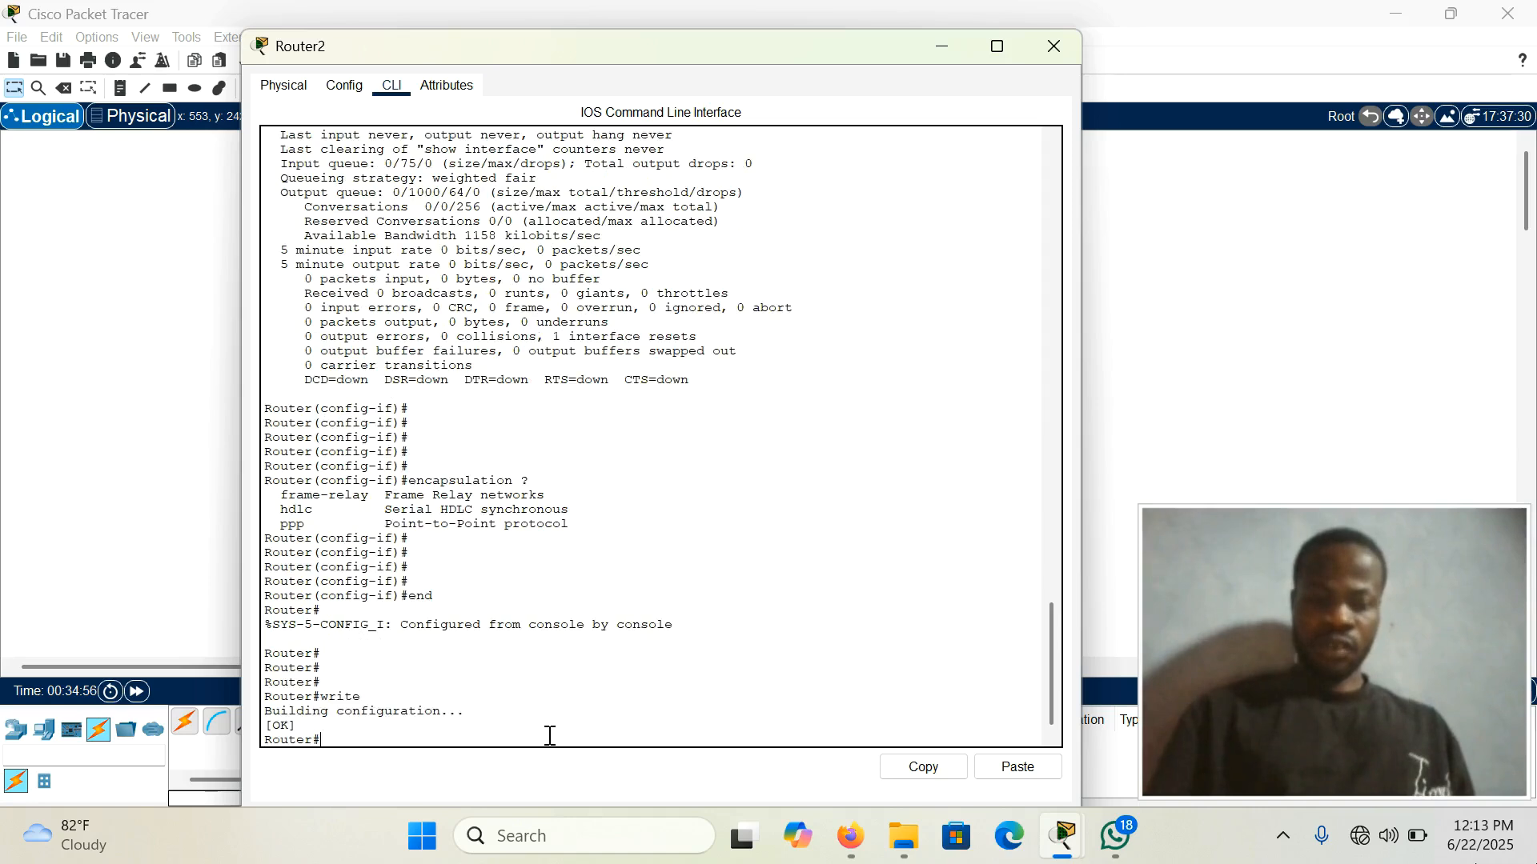
pyautogui.press('Return')
pyautogui.press('Return')
pyautogui.press('Return')
pyautogui.press('Return')
pyautogui.press('Return')
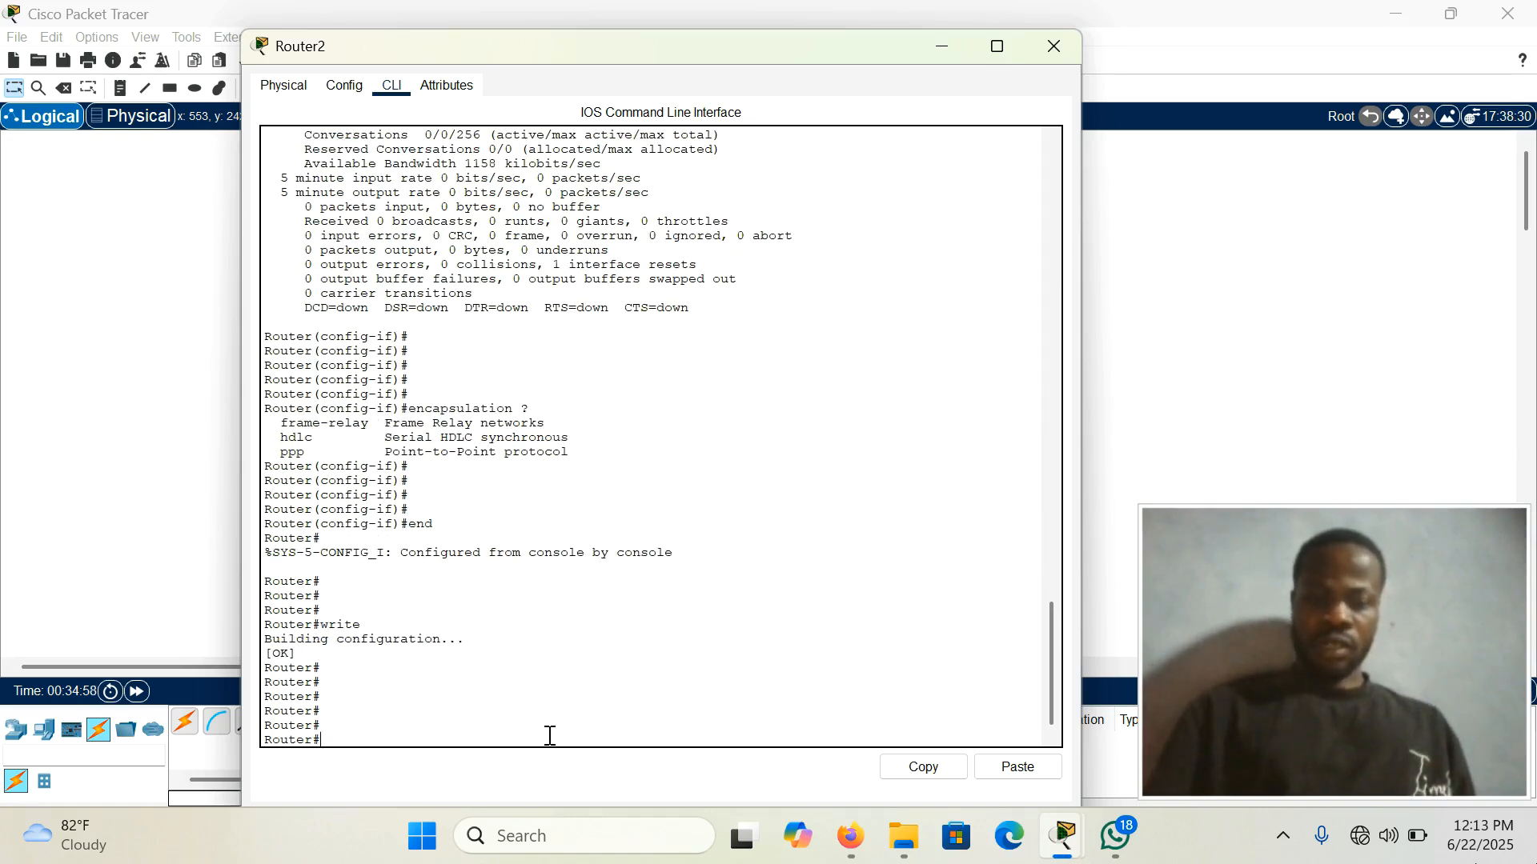
# Exit Router2's console session and close its device window
pyautogui.write('exit')
pyautogui.press('Return')
pyautogui.press('Return')
pyautogui.press('Return')
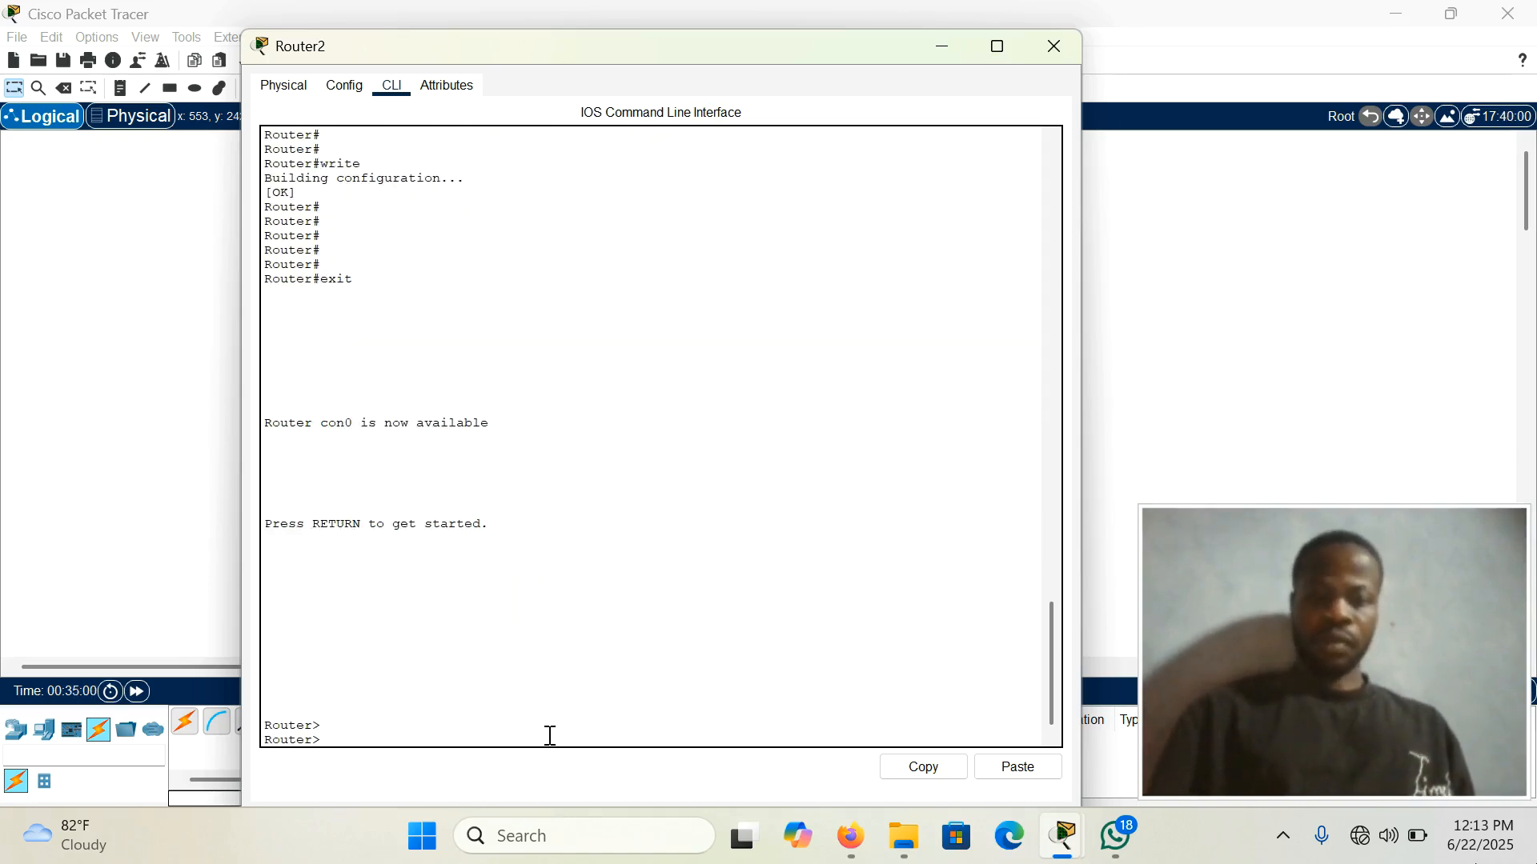
pyautogui.click(1054, 46)
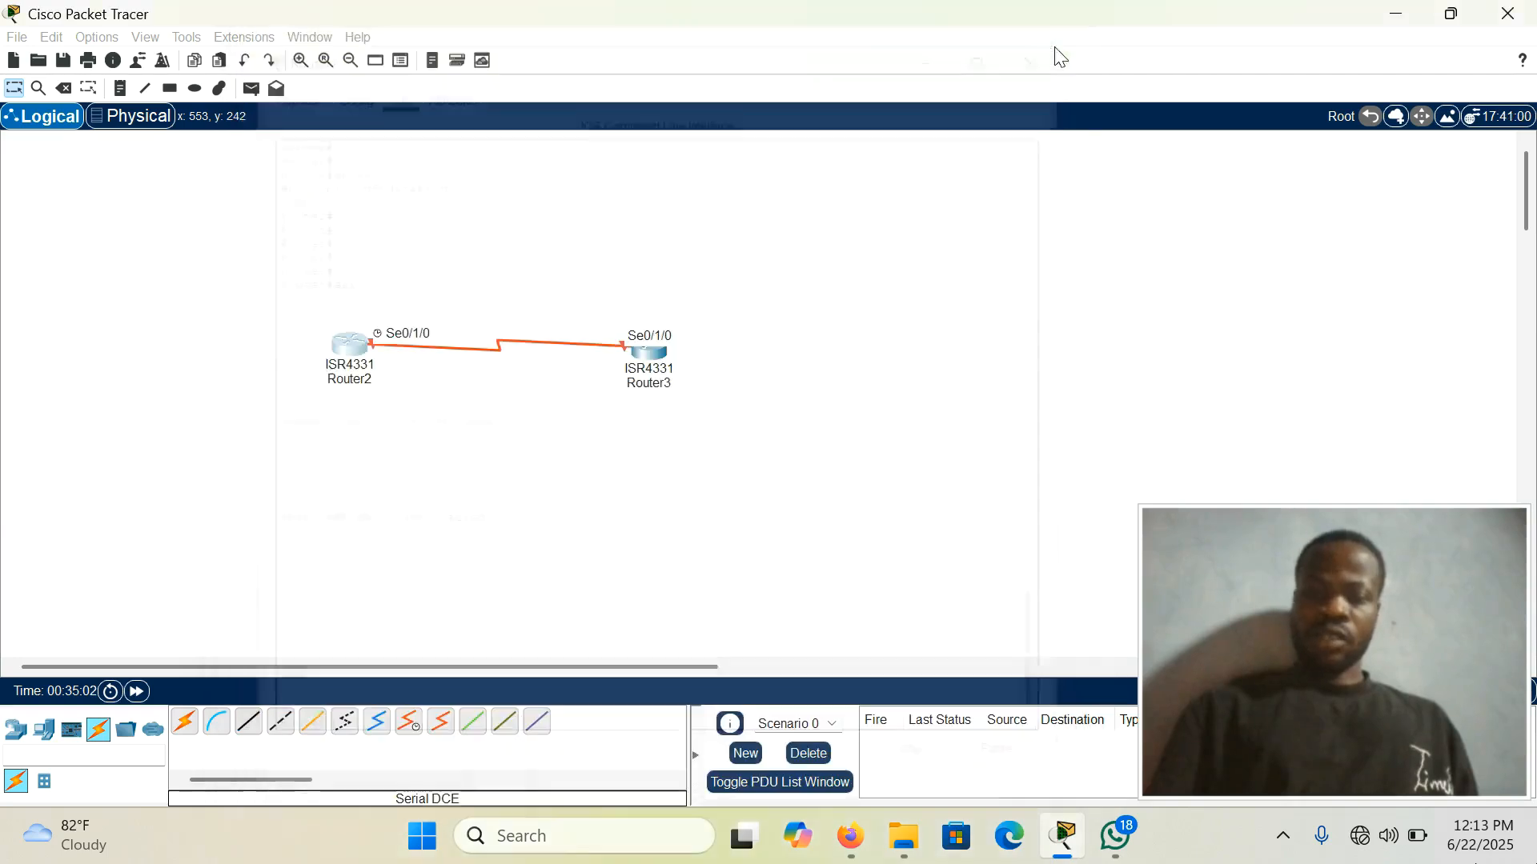
# Open Router3's command line and answer no to the initial configuration dialog
pyautogui.click(649, 362)
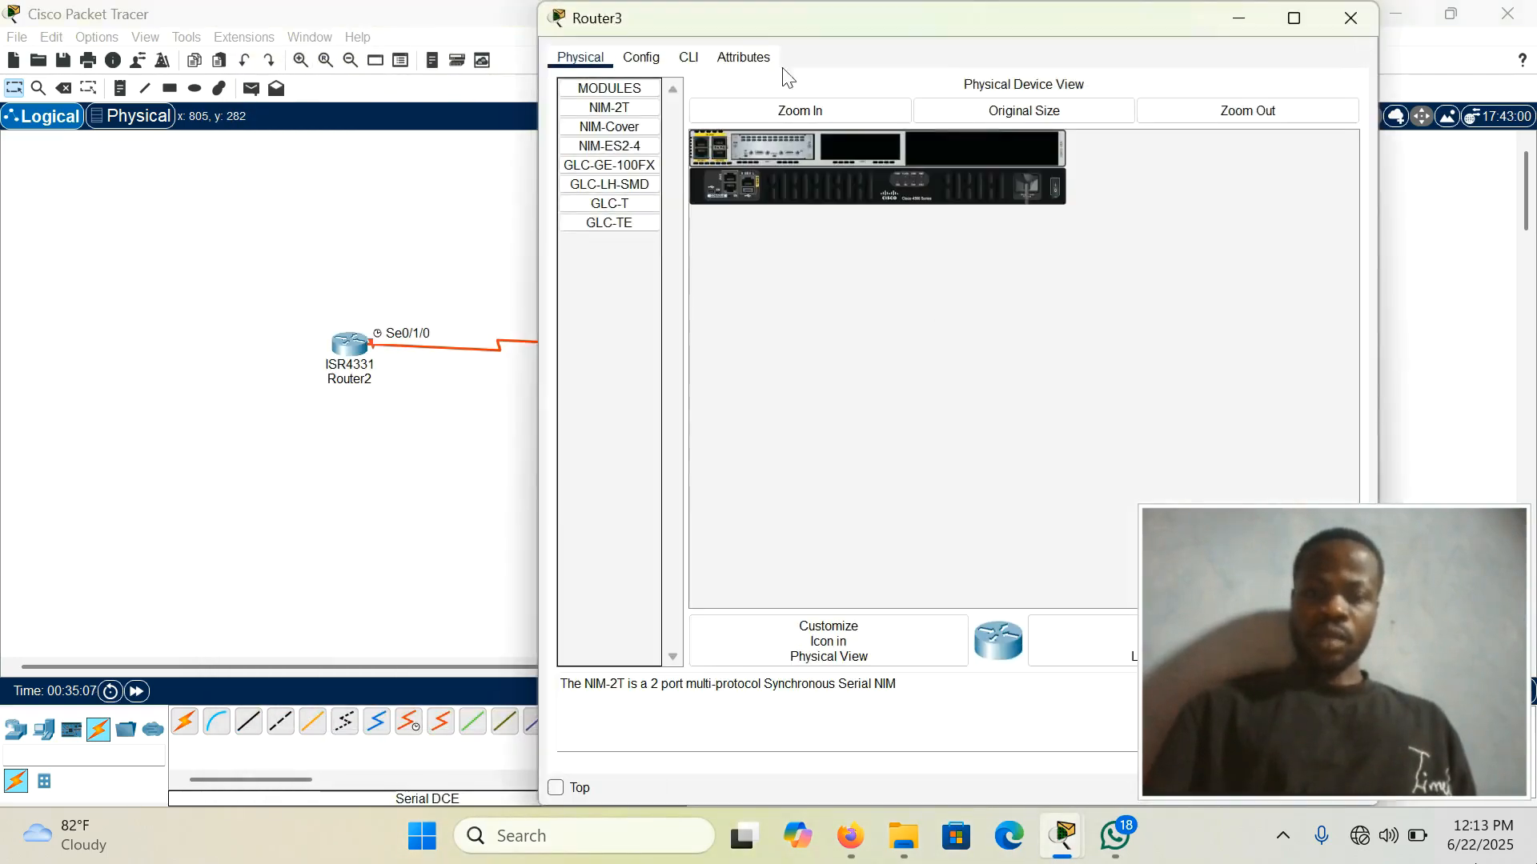
pyautogui.click(685, 64)
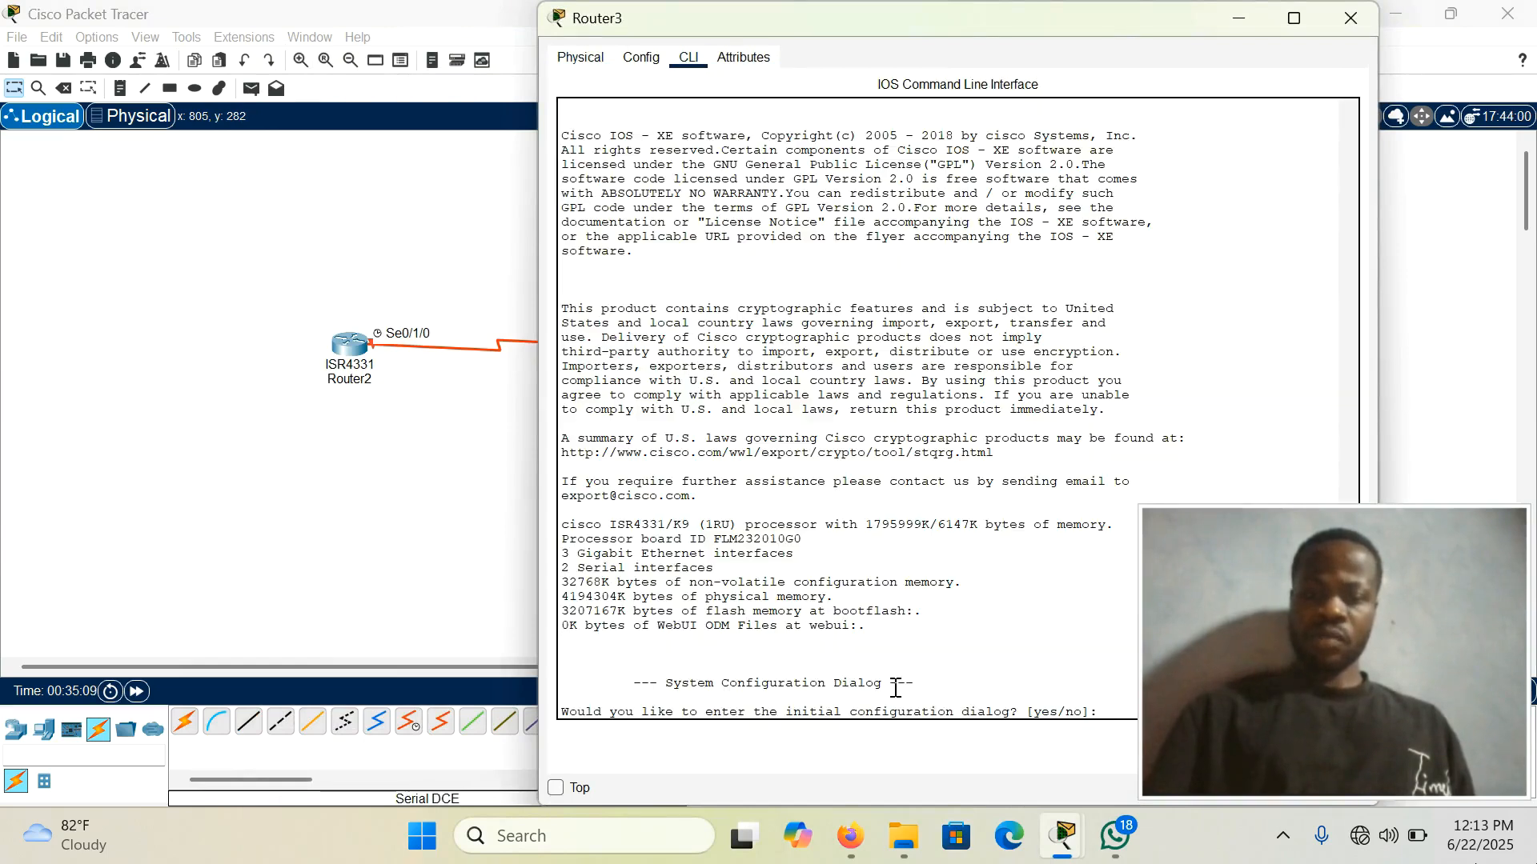
pyautogui.moveTo(1111, 21); pyautogui.dragTo(739, 32)
pyautogui.click(799, 656)
pyautogui.write('b')
pyautogui.write('no')
pyautogui.press('Return')
pyautogui.press('Return')
pyautogui.press('Return')
pyautogui.press('Return')
# Enter privileged mode on Router3 with en and global configuration mode with conf t
pyautogui.write('en')
pyautogui.press('Return')
pyautogui.press('Return')
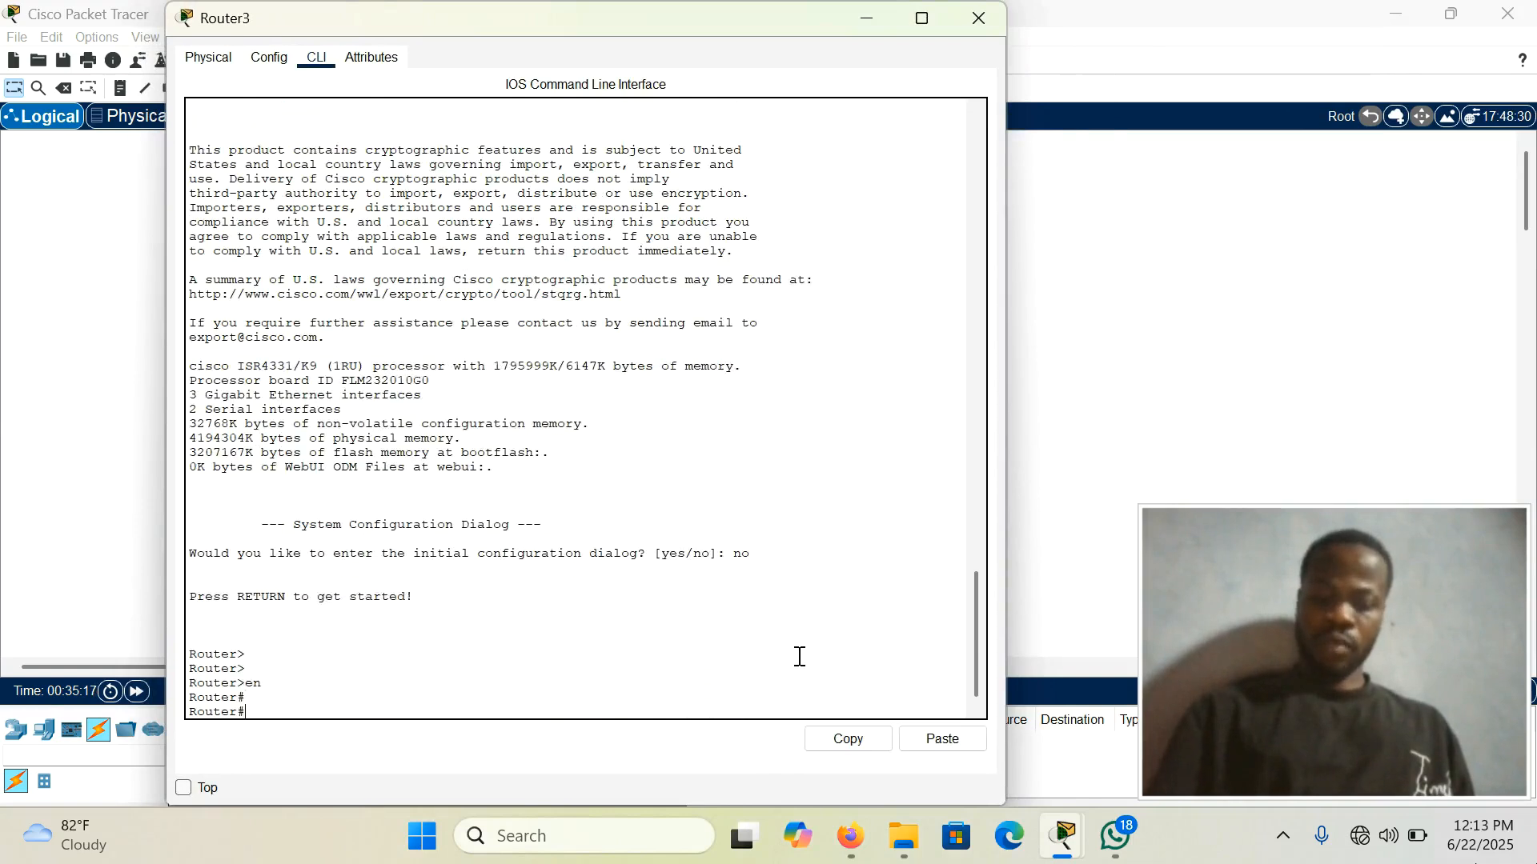
pyautogui.press('Return')
pyautogui.write('conf t')
pyautogui.press('Return')
pyautogui.press('Return')
pyautogui.press('Return')
pyautogui.press('Return')
pyautogui.press('Return')
# Select Router3's interface s0/1/0 and enable it with no shut
pyautogui.write('int s0')
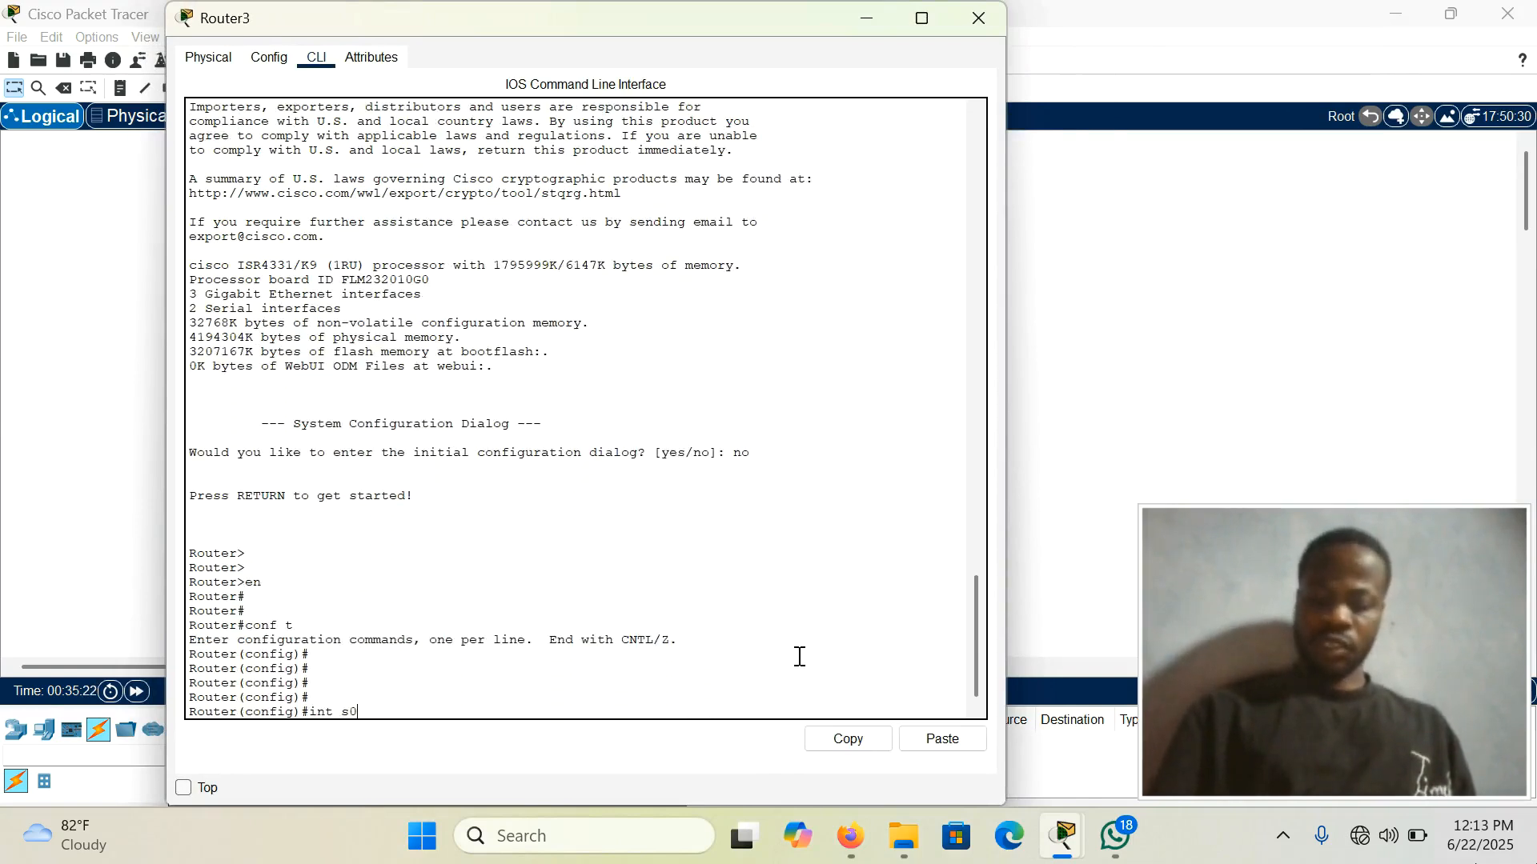
pyautogui.write('/21/0')
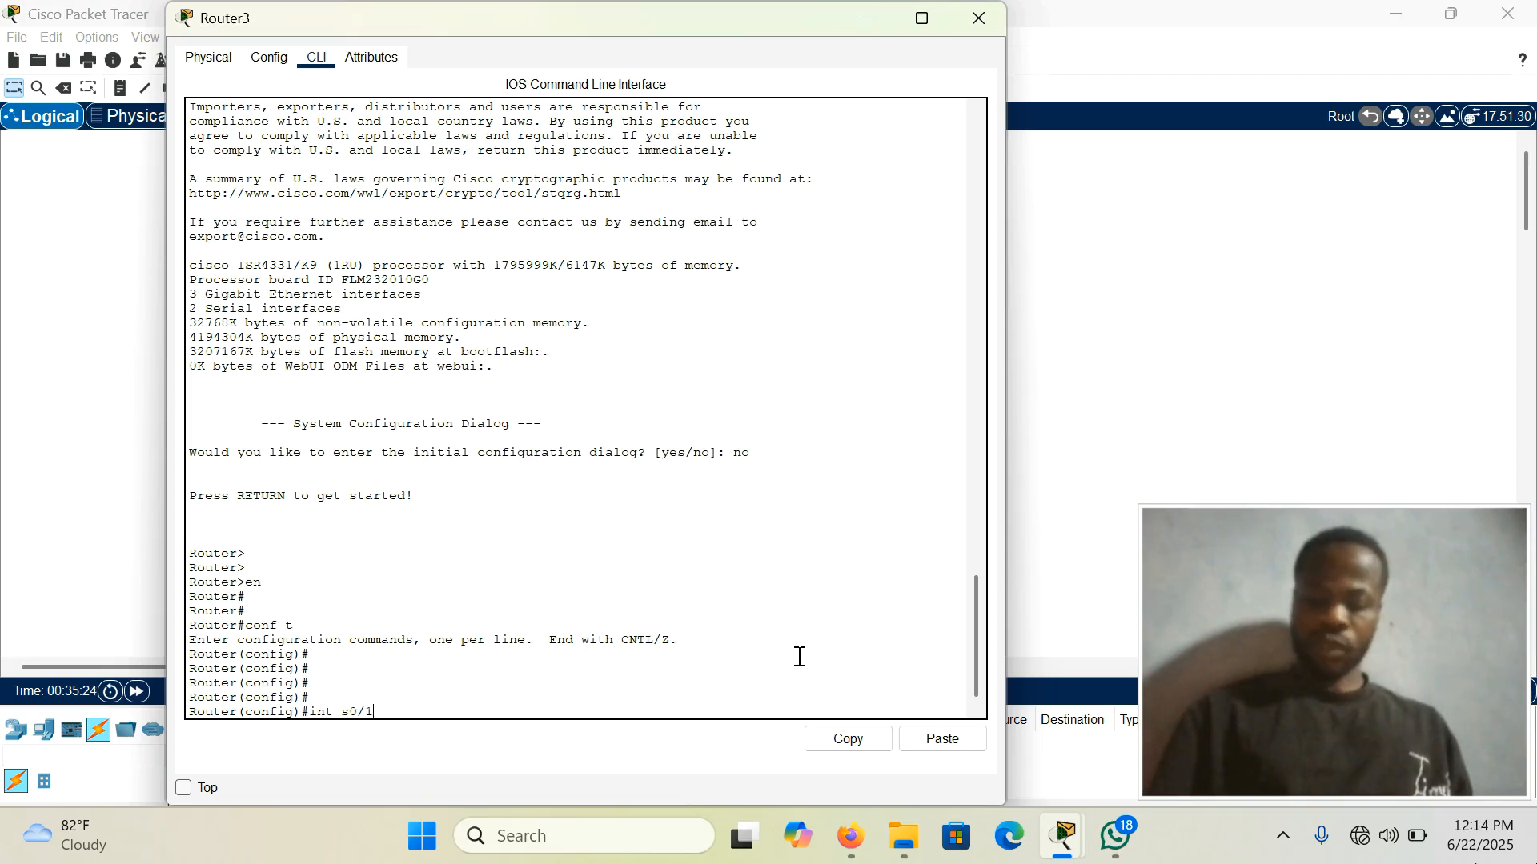
pyautogui.press('Return')
pyautogui.press('Return')
pyautogui.press('Return')
pyautogui.write('no shut')
pyautogui.press('Return')
pyautogui.press('Return')
pyautogui.press('Return')
pyautogui.press('Return')
pyautogui.press('Return')
# Try to assign IP address 10.10.10.2 with subnet mask 255.255.255.252 to Router3's Serial0/1/0
pyautogui.write('ip add 10.10.10.')
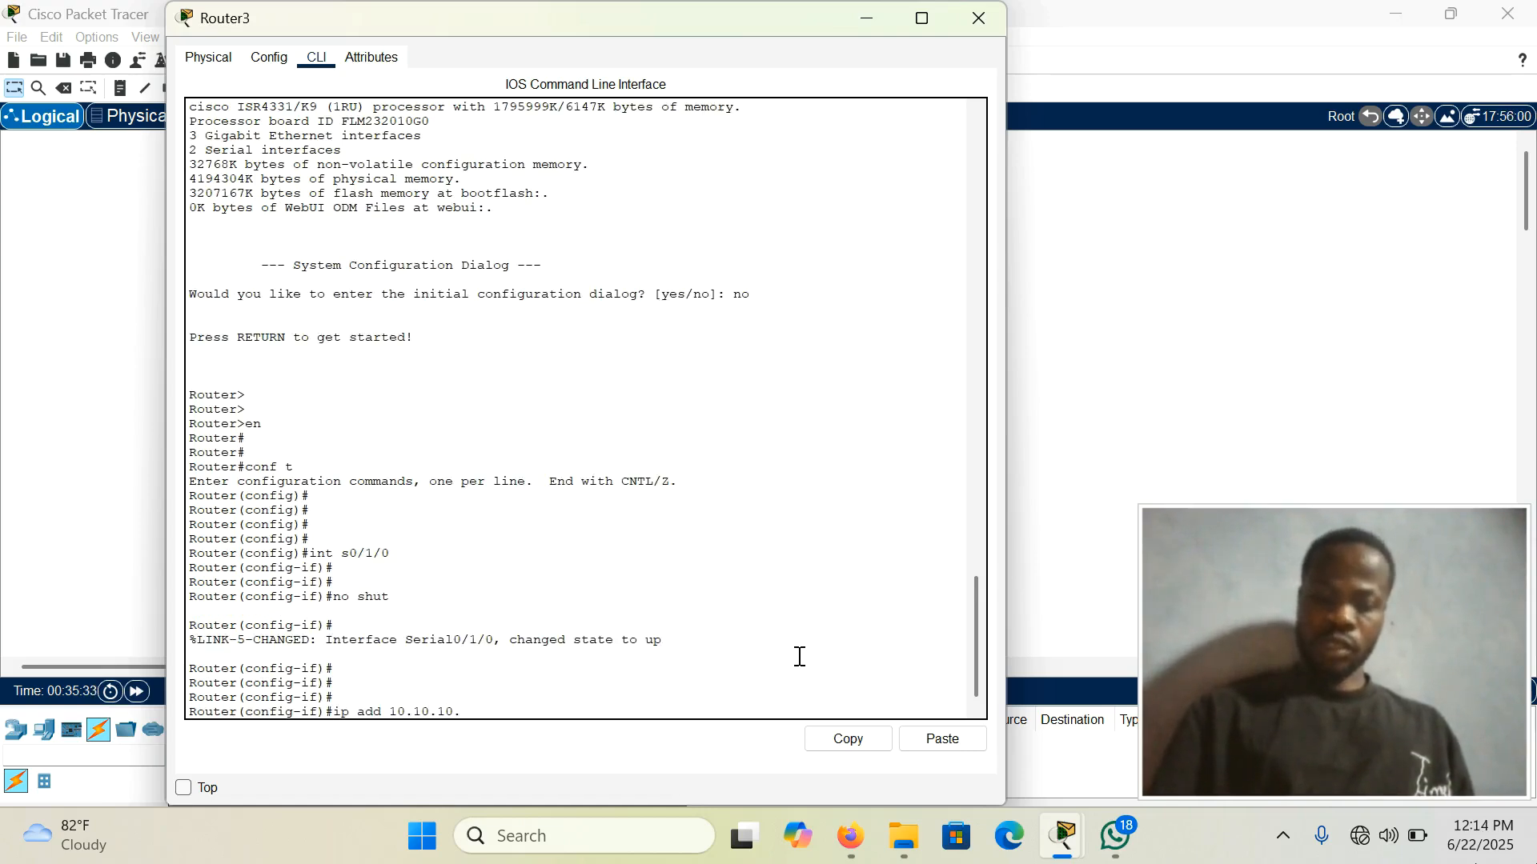
pyautogui.write('2')
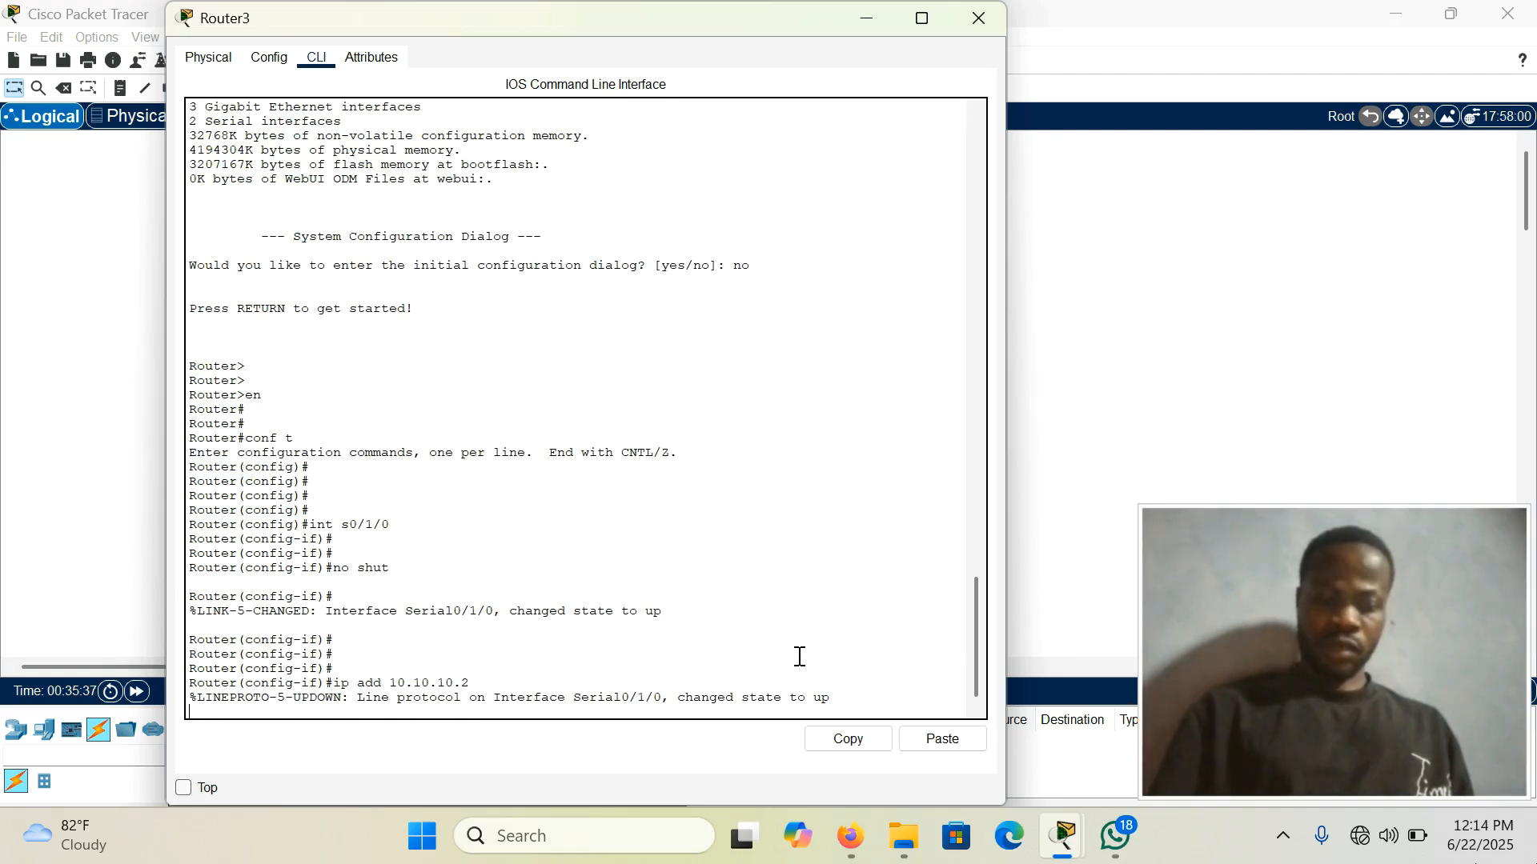
pyautogui.write('255')
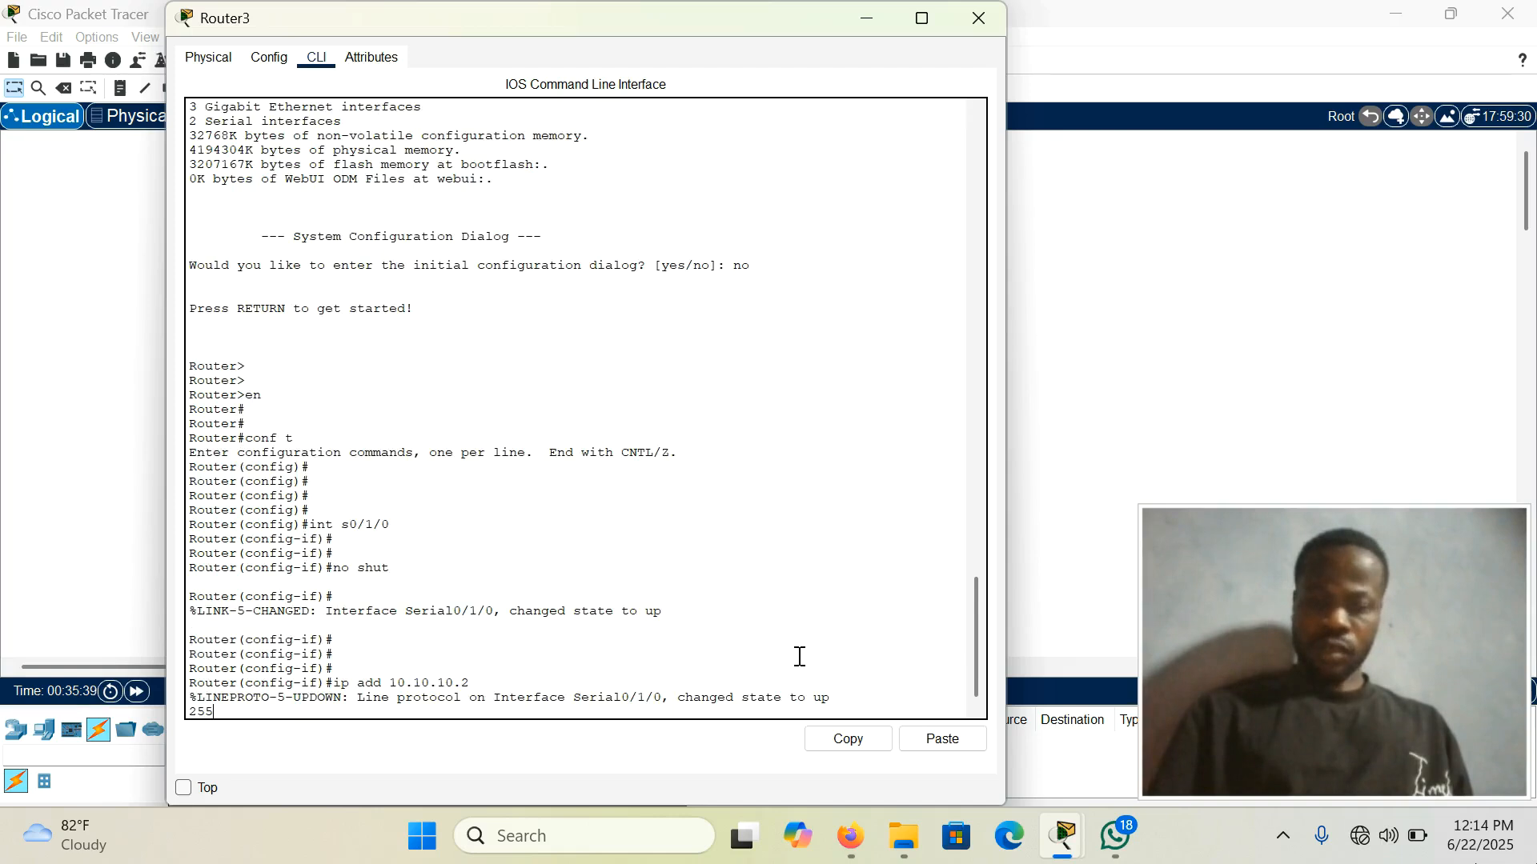
pyautogui.write('.255.255')
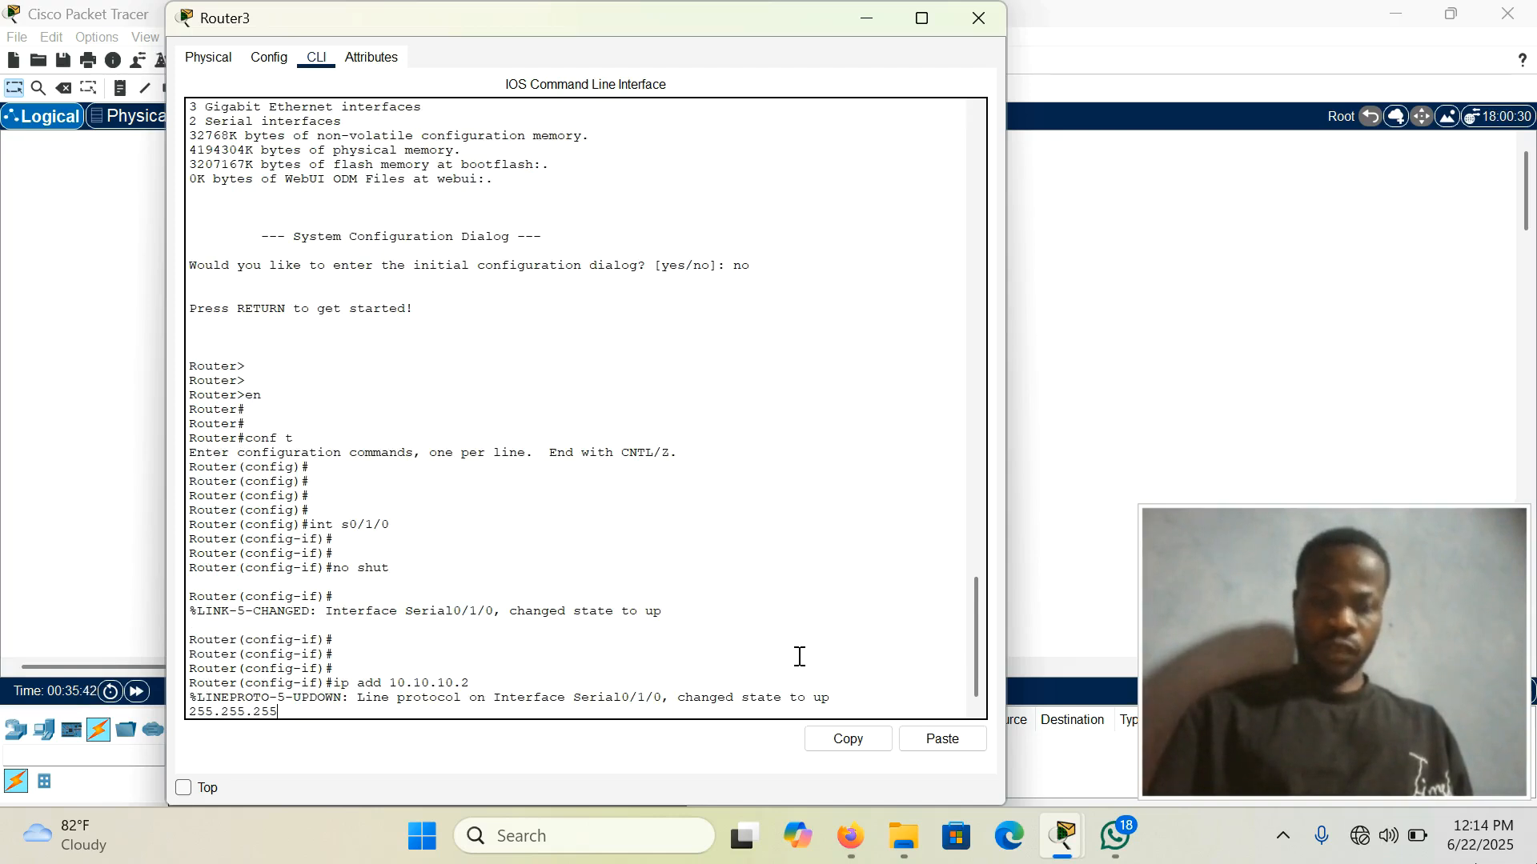
pyautogui.write('.252')
pyautogui.press('Return')
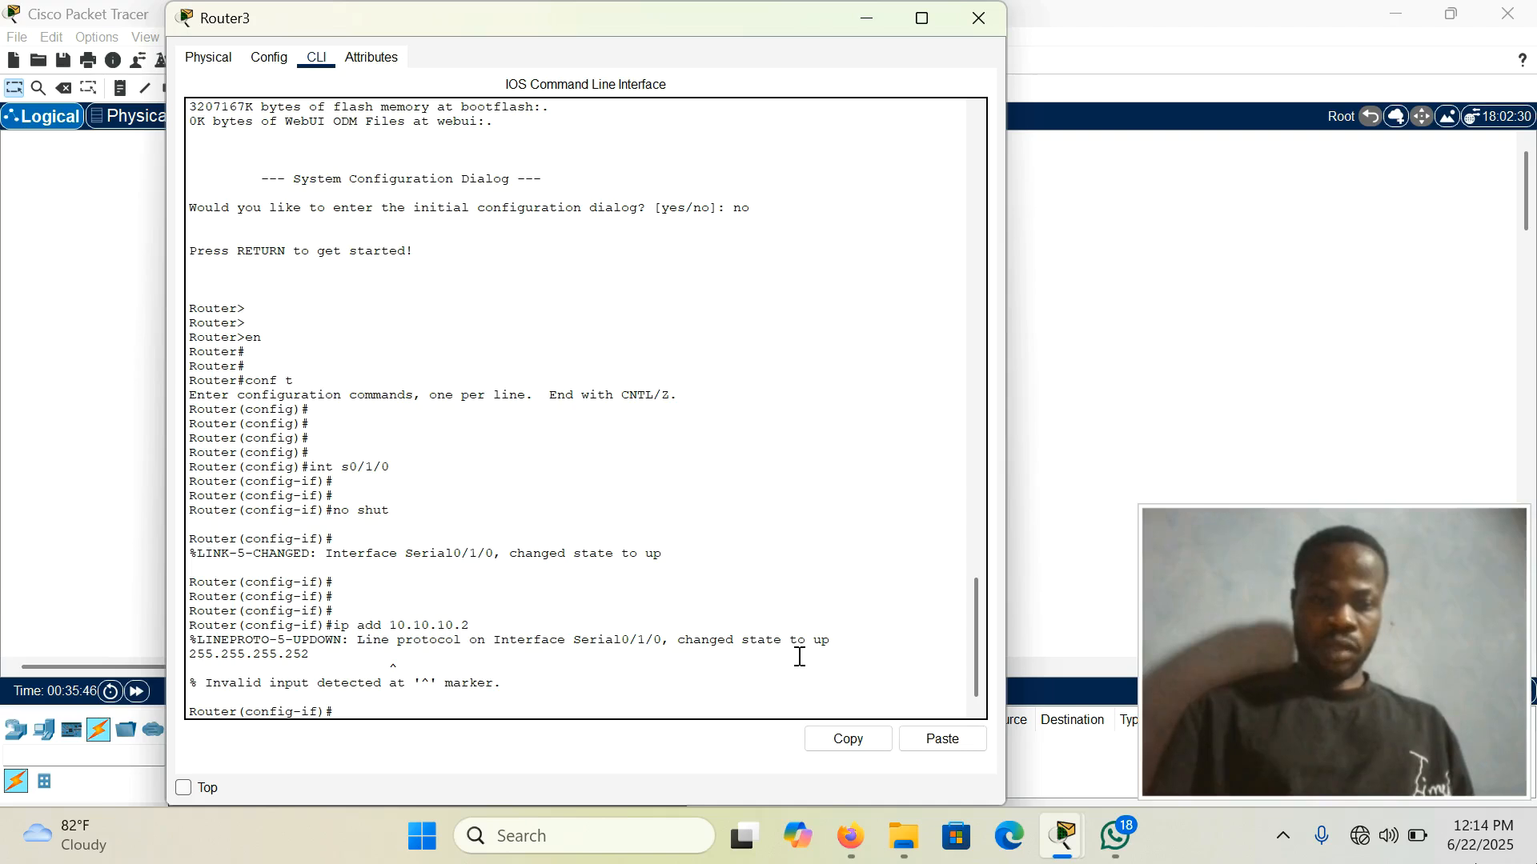
pyautogui.press('Return')
pyautogui.press('Return')
pyautogui.press('Return')
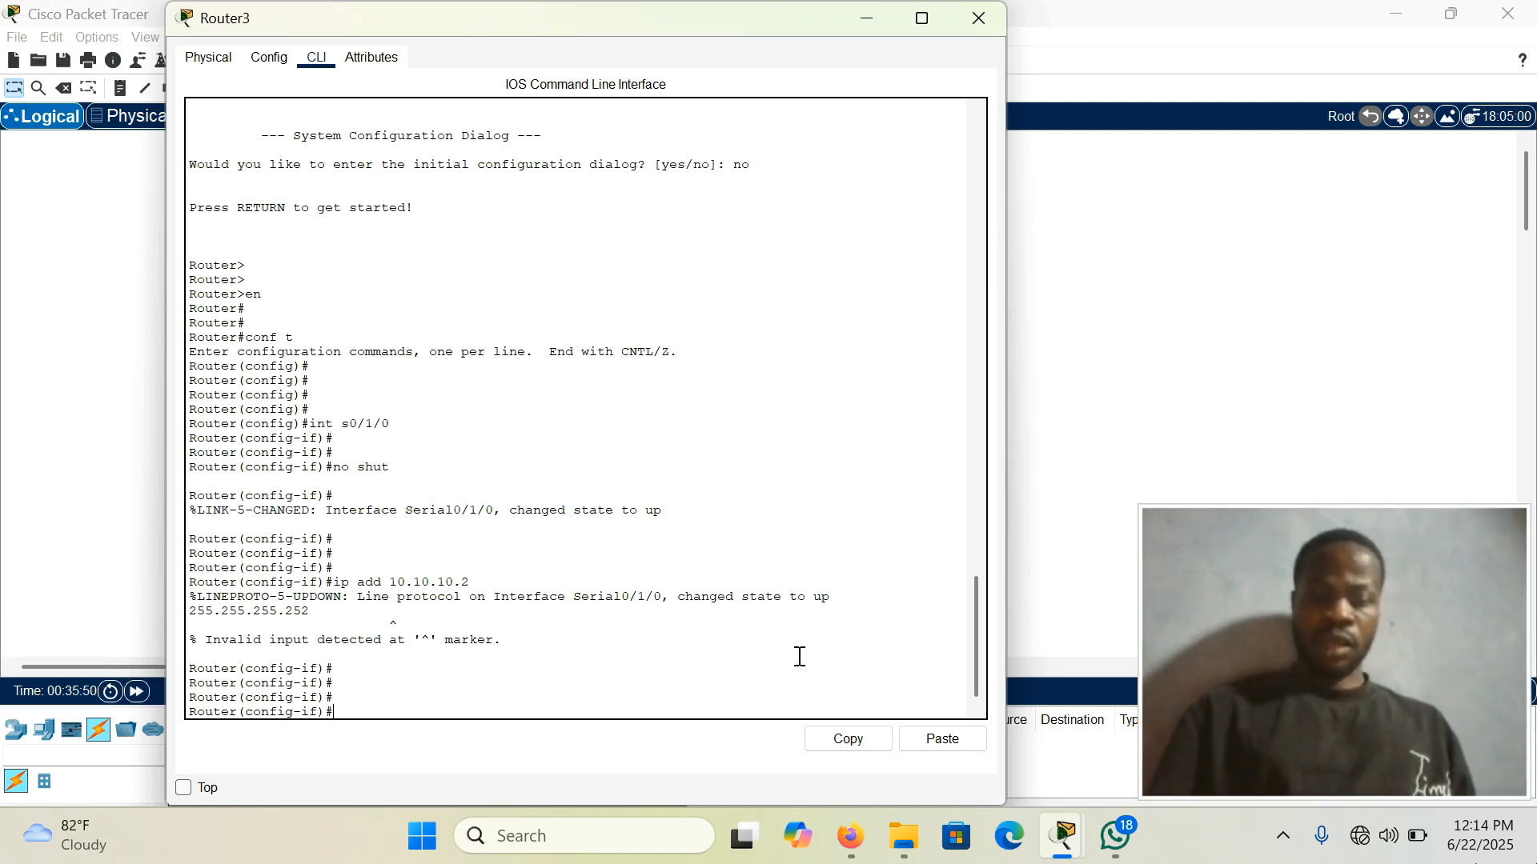
# Enter ip add 10.10.10.2 255.255.255.252 as one complete command for Router3's Serial0/1/0
pyautogui.write('ipo ad')
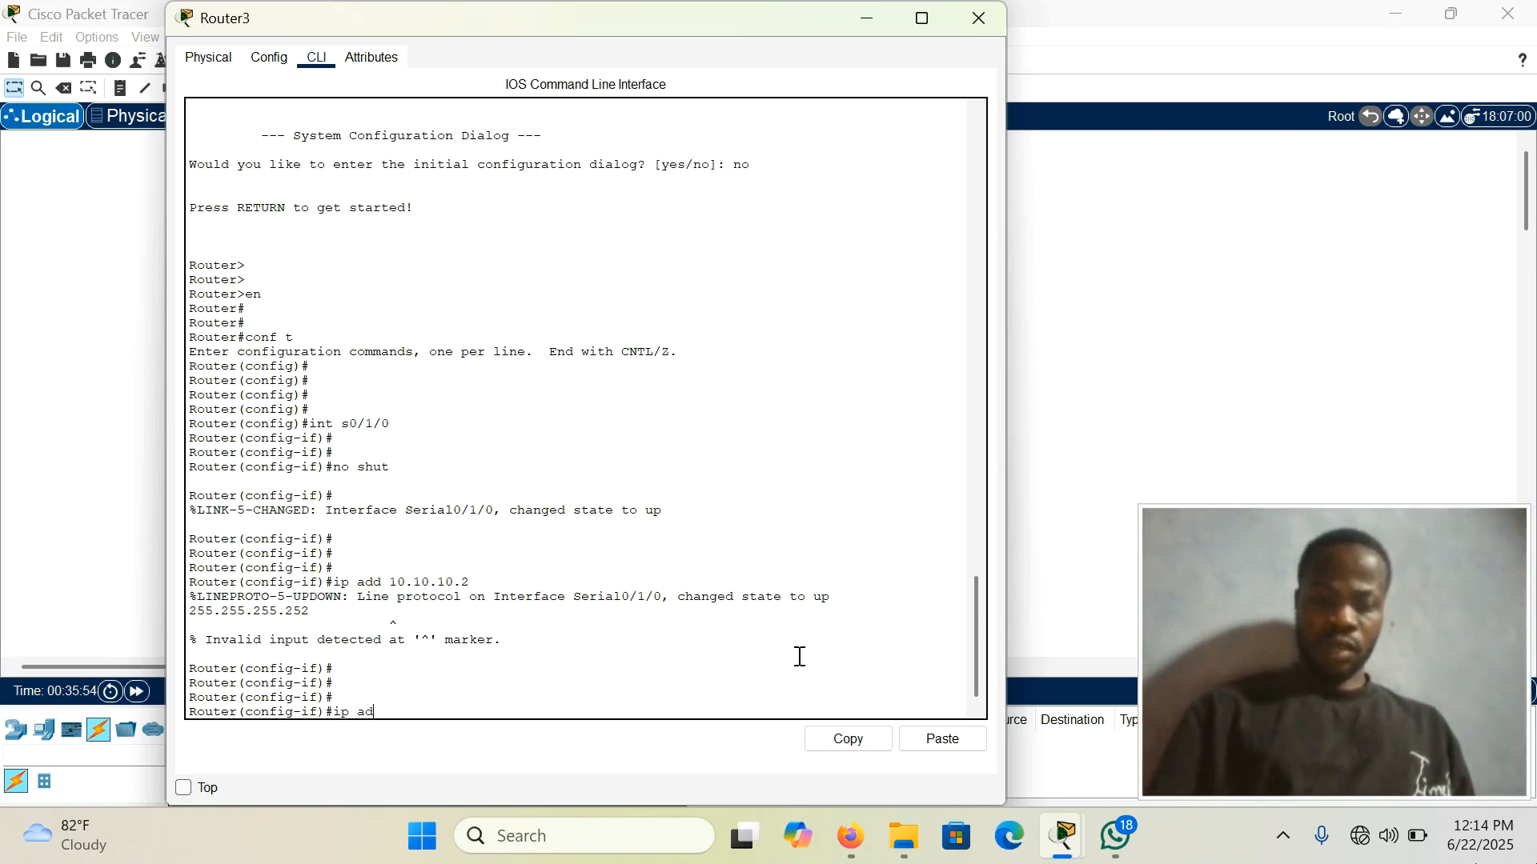
pyautogui.write('d 10.10.10.10.')
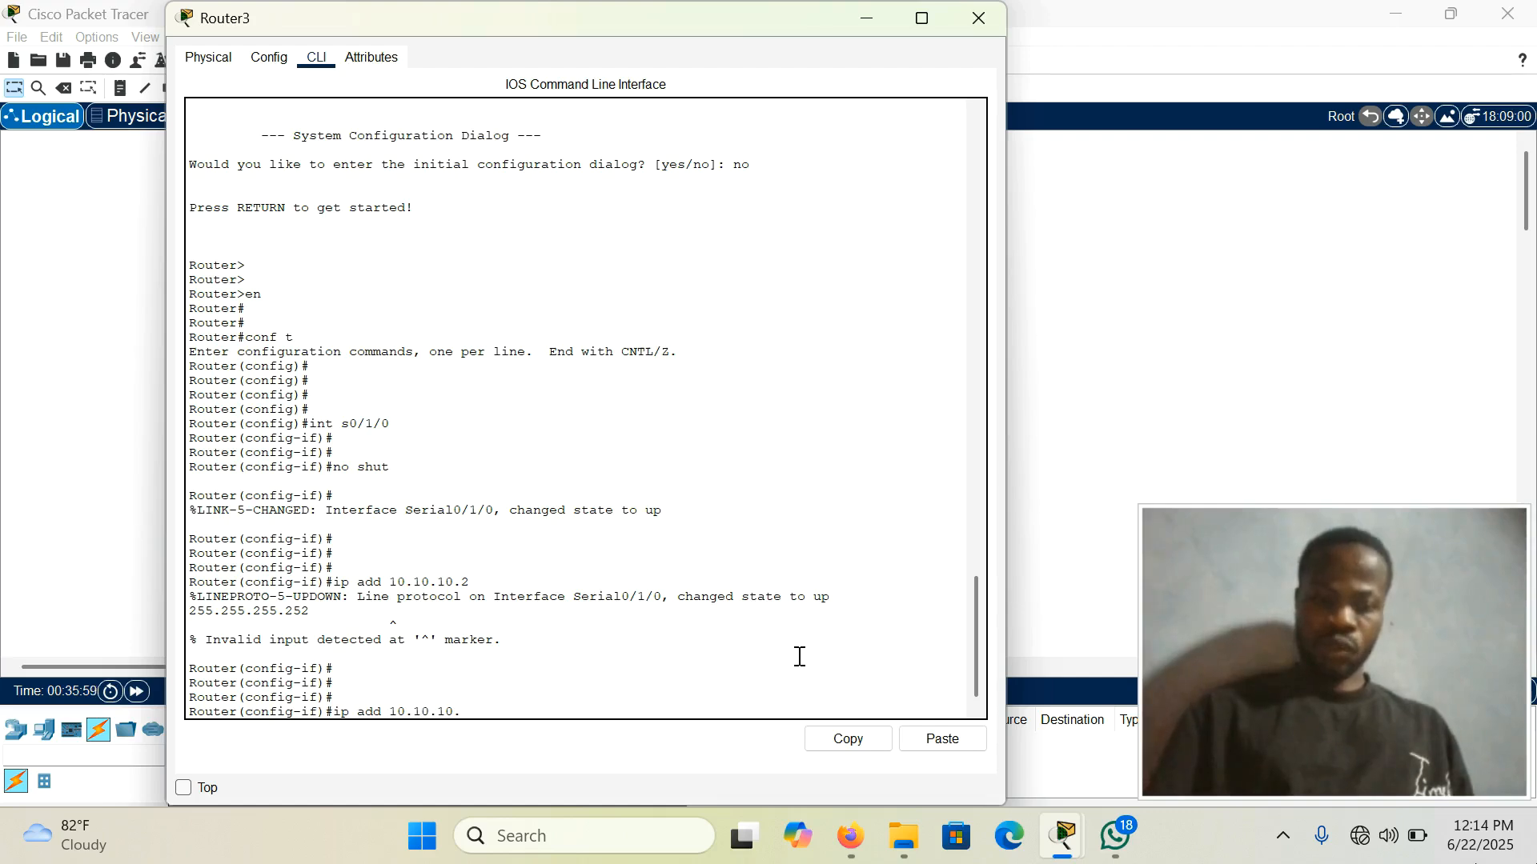
pyautogui.write('2 2')
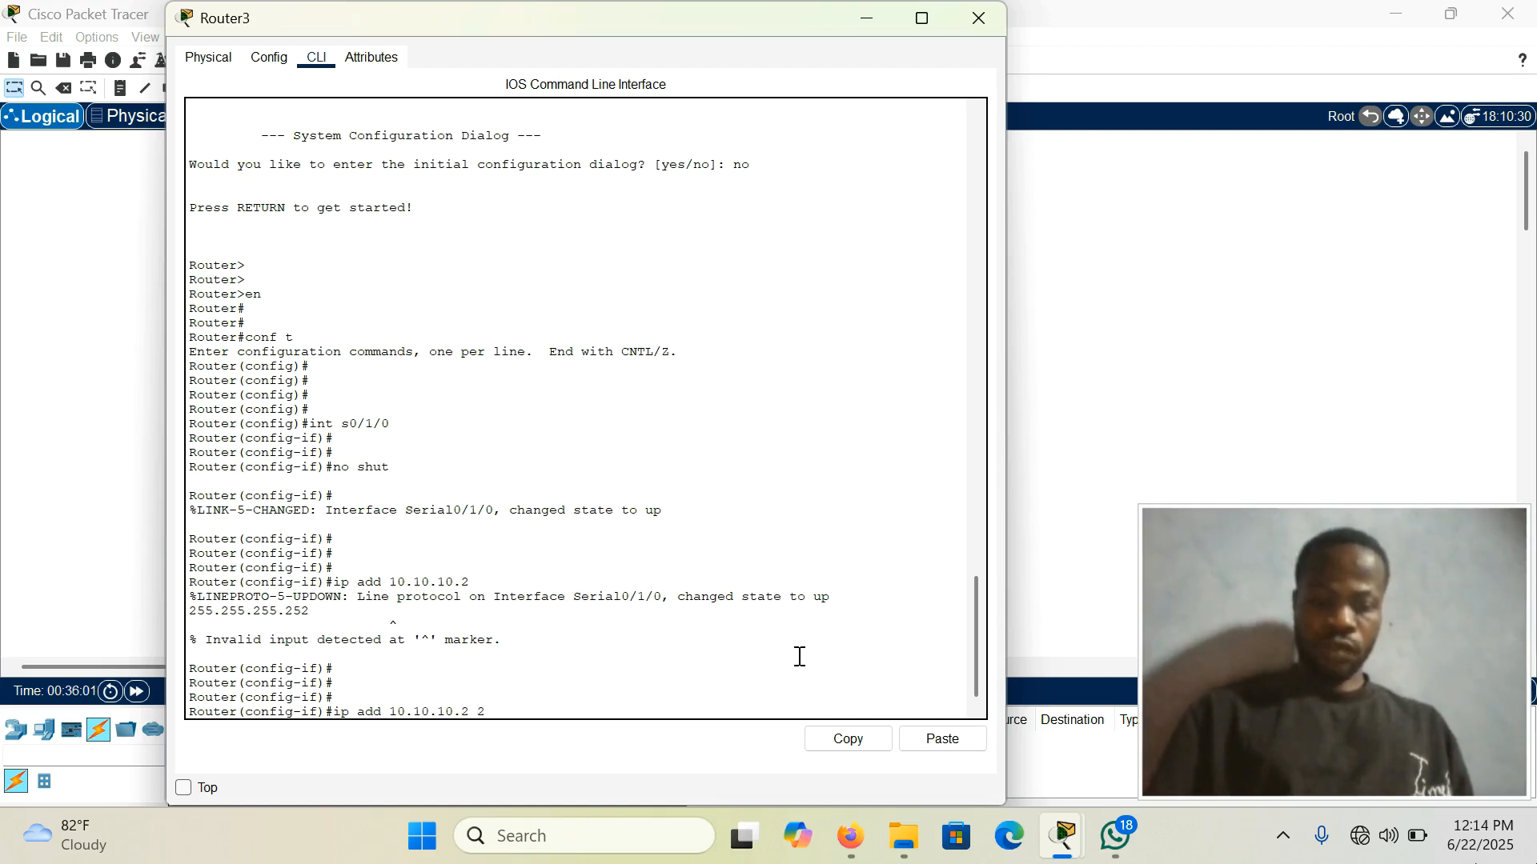
pyautogui.write('55.')
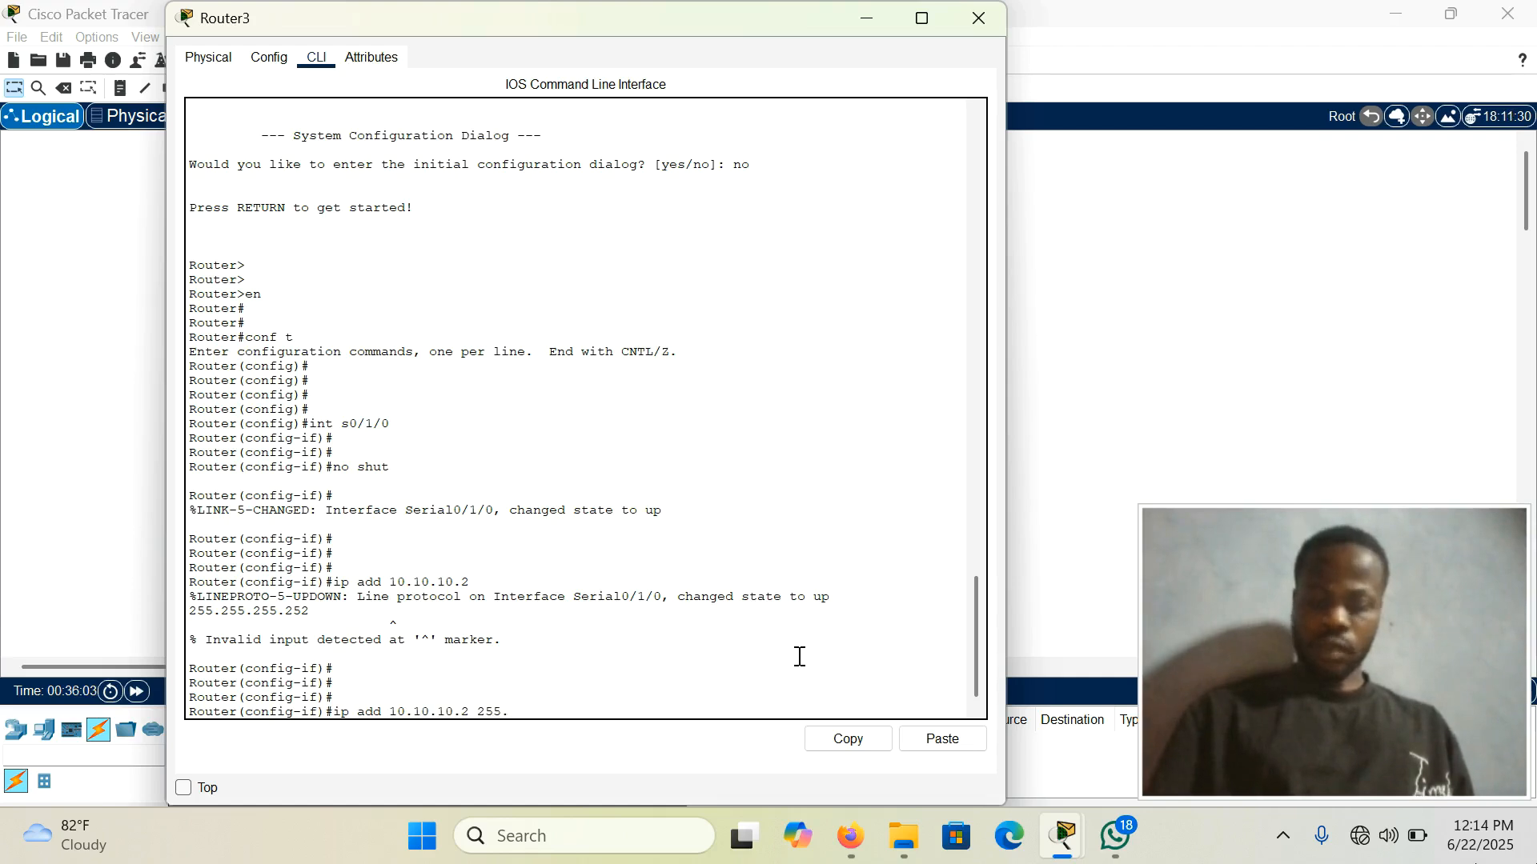
pyautogui.write('255.255.2')
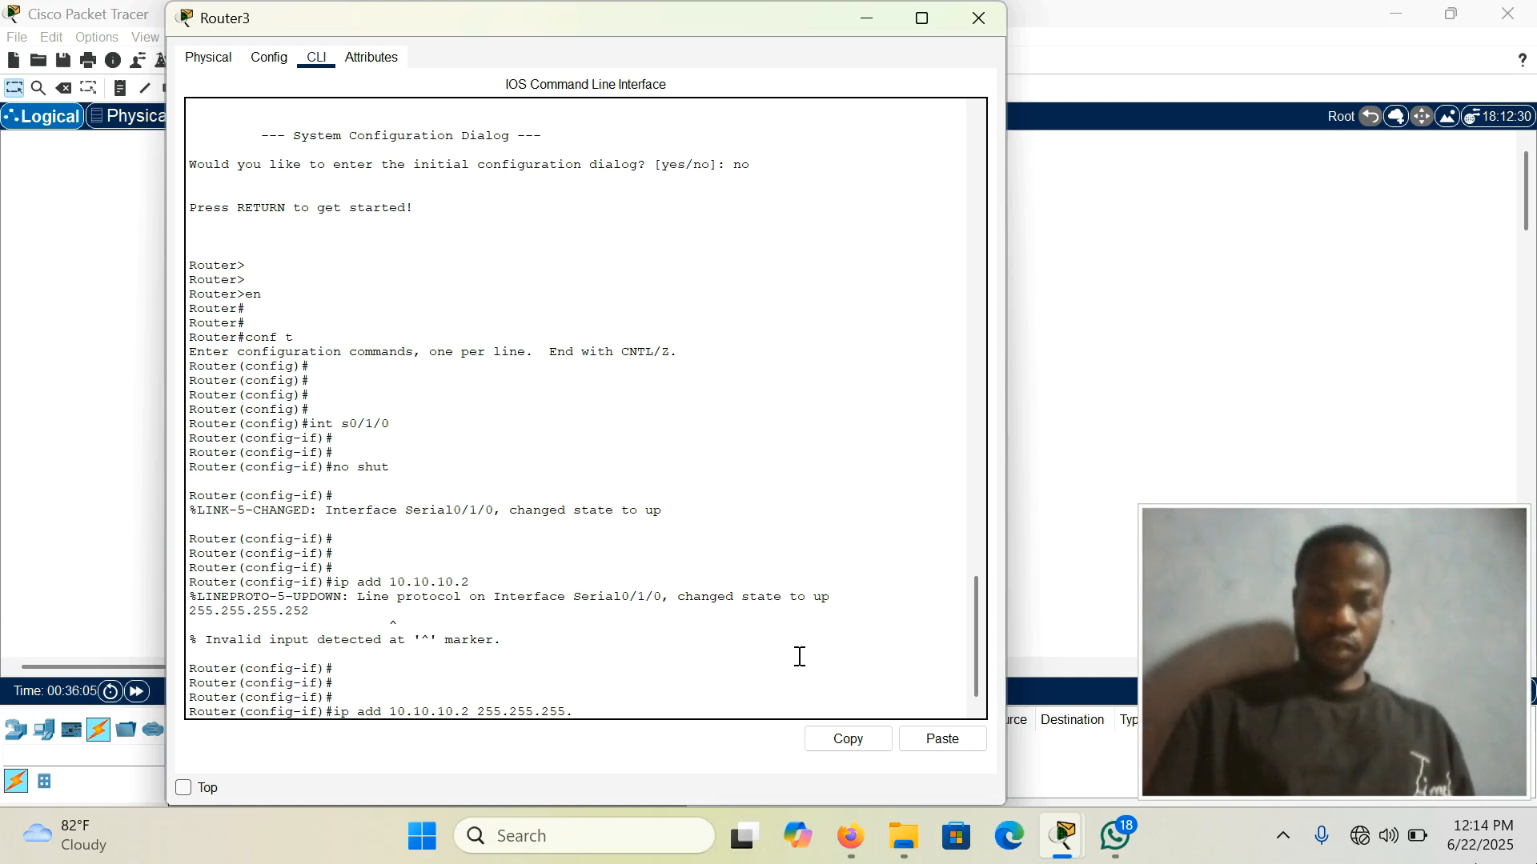
pyautogui.write('52')
pyautogui.press('Return')
pyautogui.press('Return')
pyautogui.press('Return')
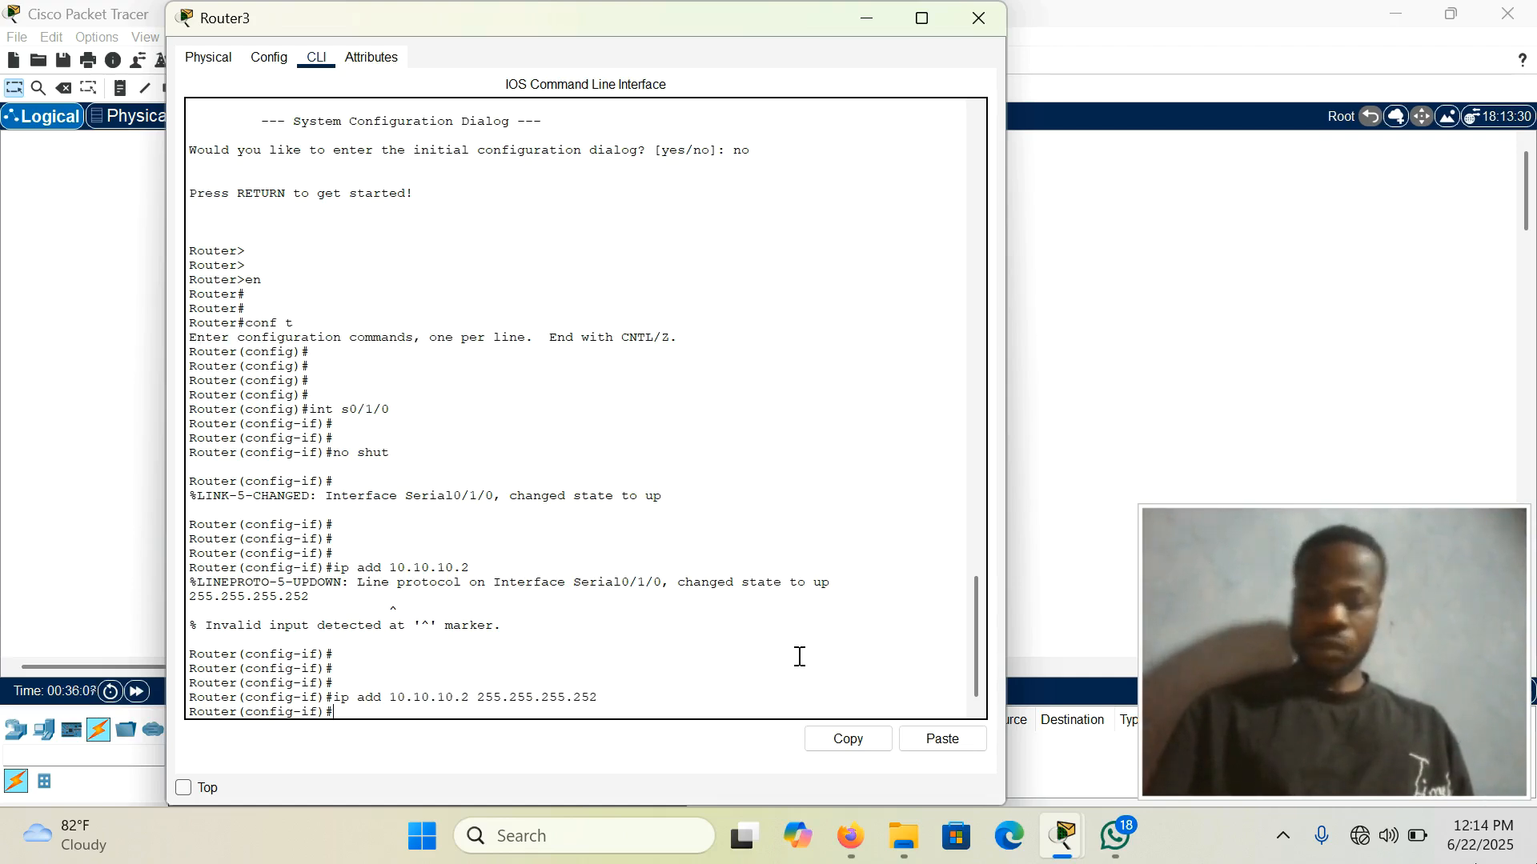
# Issue no shut again on Router3's Serial0/1/0
pyautogui.write('no shut')
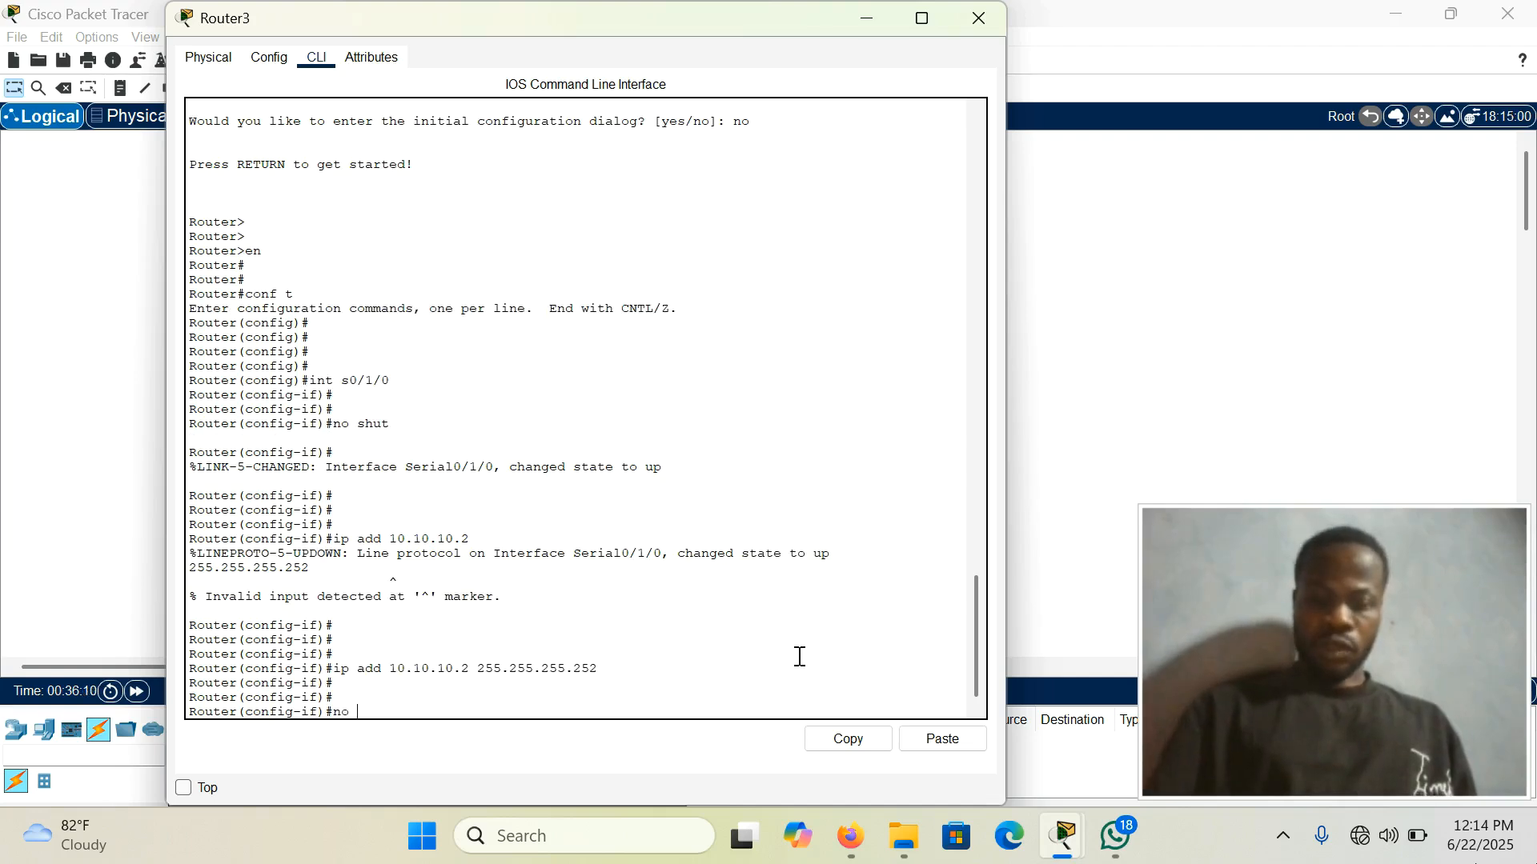
pyautogui.press('Return')
pyautogui.press('Return')
pyautogui.press('Return')
pyautogui.press('Return')
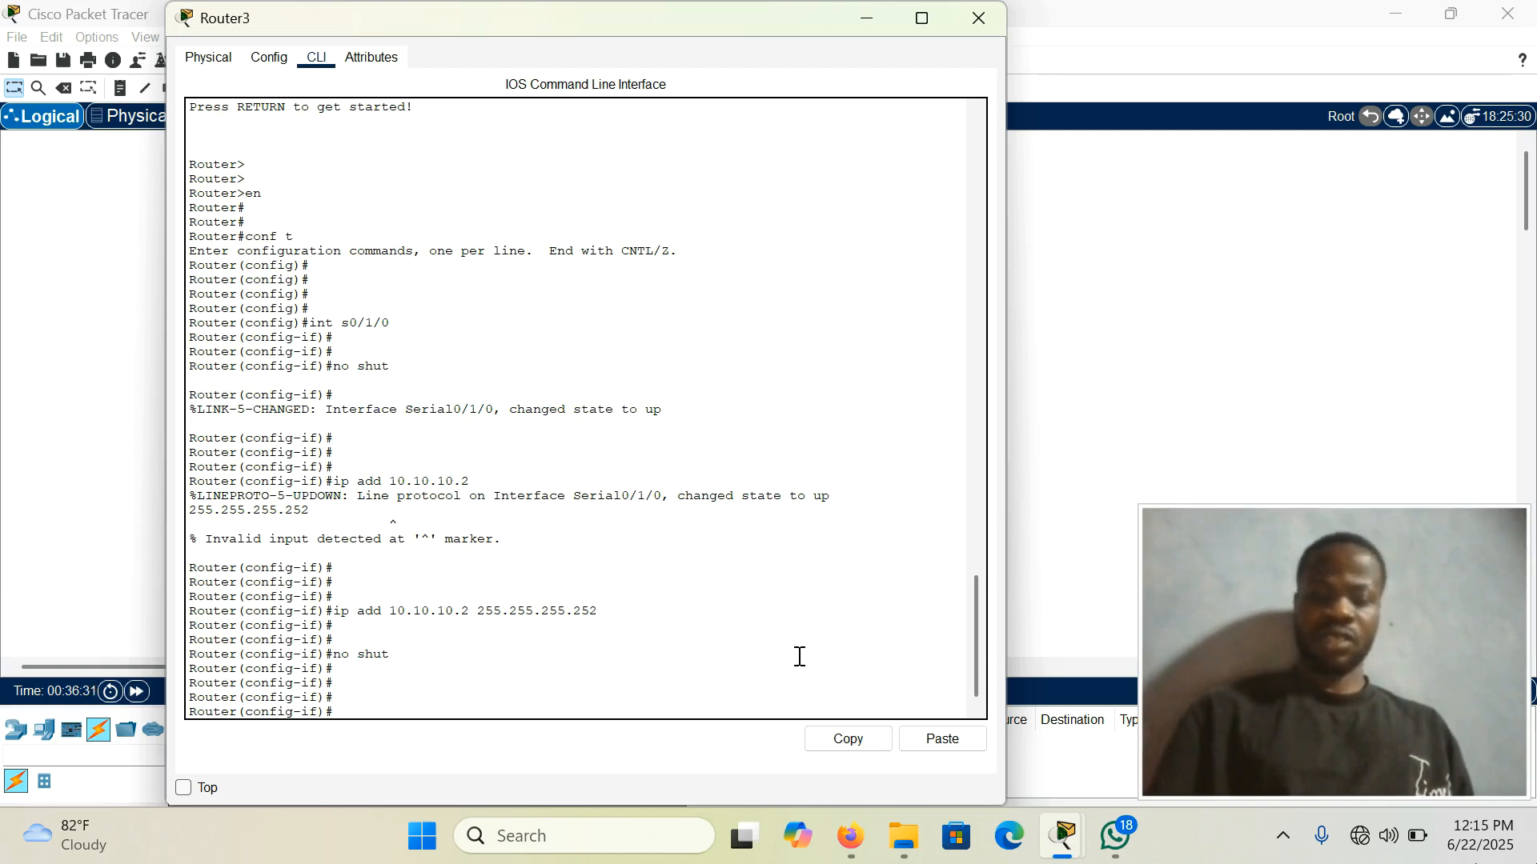
# Try to set a clock rate of 1000000 on Router3's Serial0/1/0
pyautogui.write('clock r')
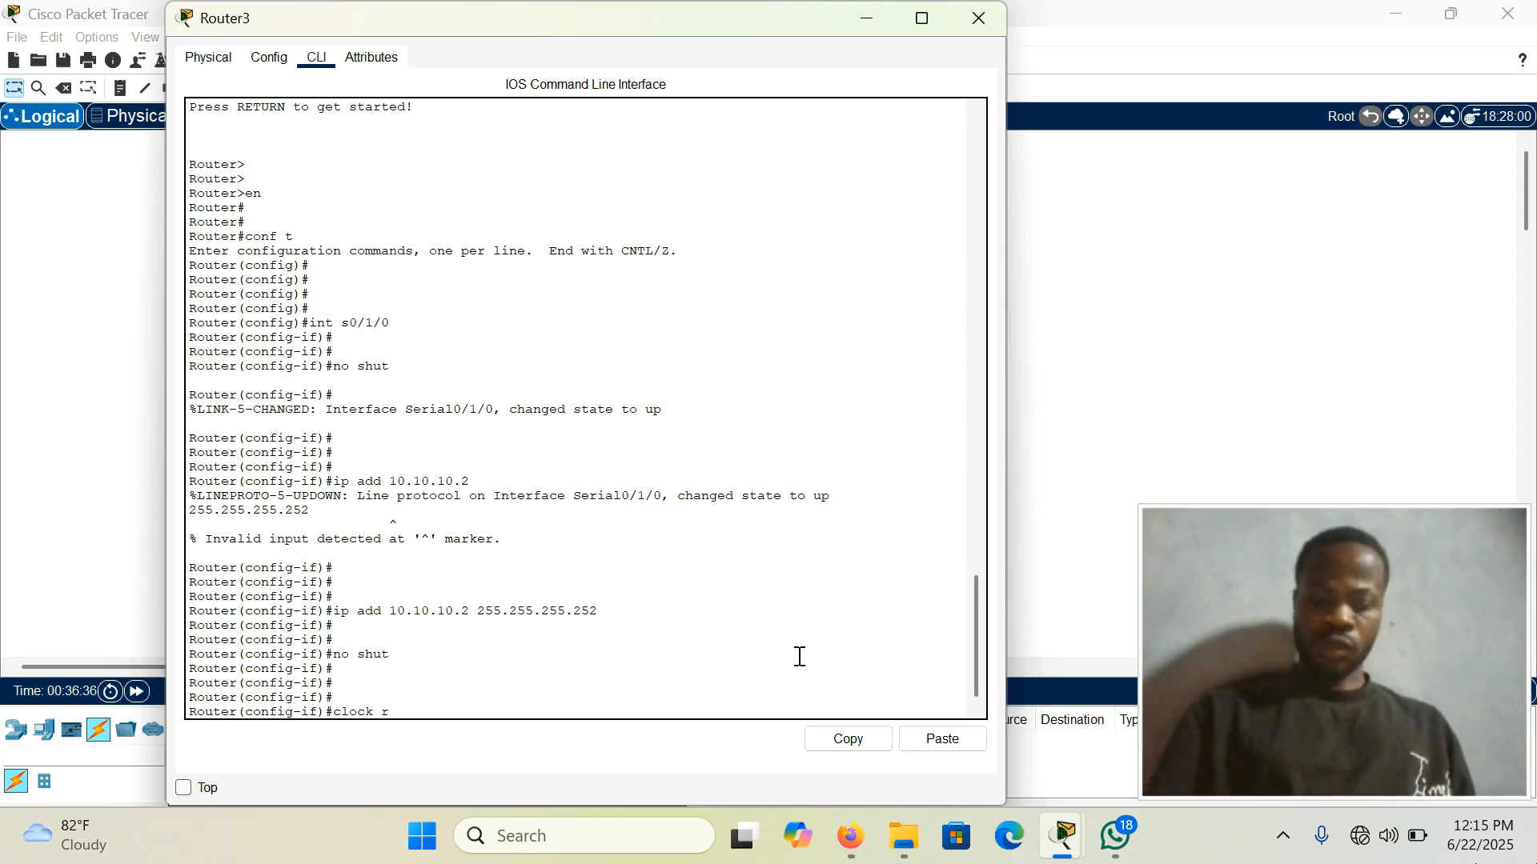
pyautogui.write('ate 1000000')
pyautogui.press('Return')
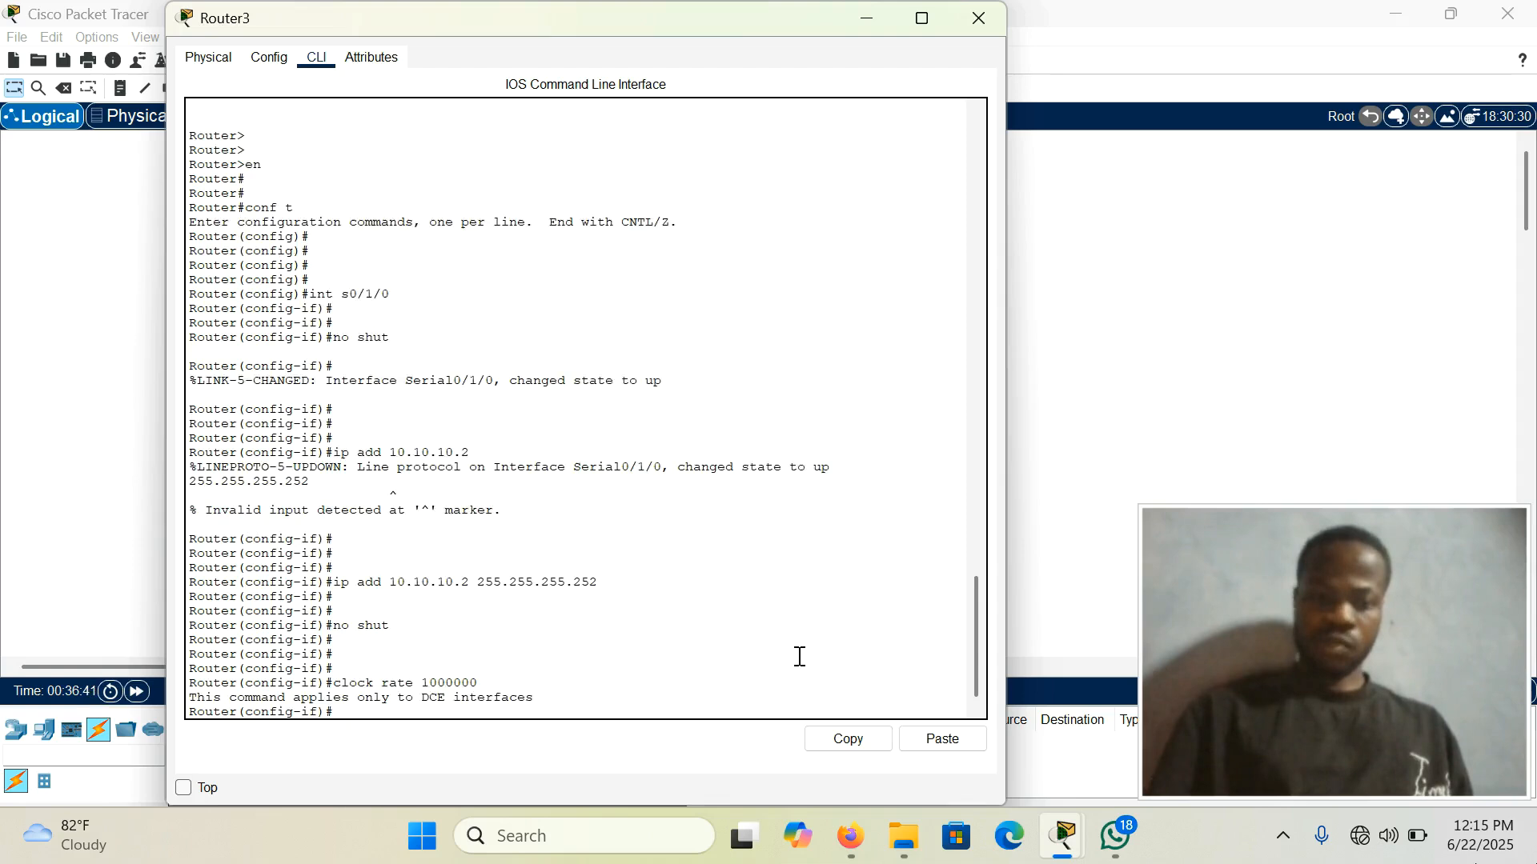
pyautogui.press('Return')
pyautogui.press('Return')
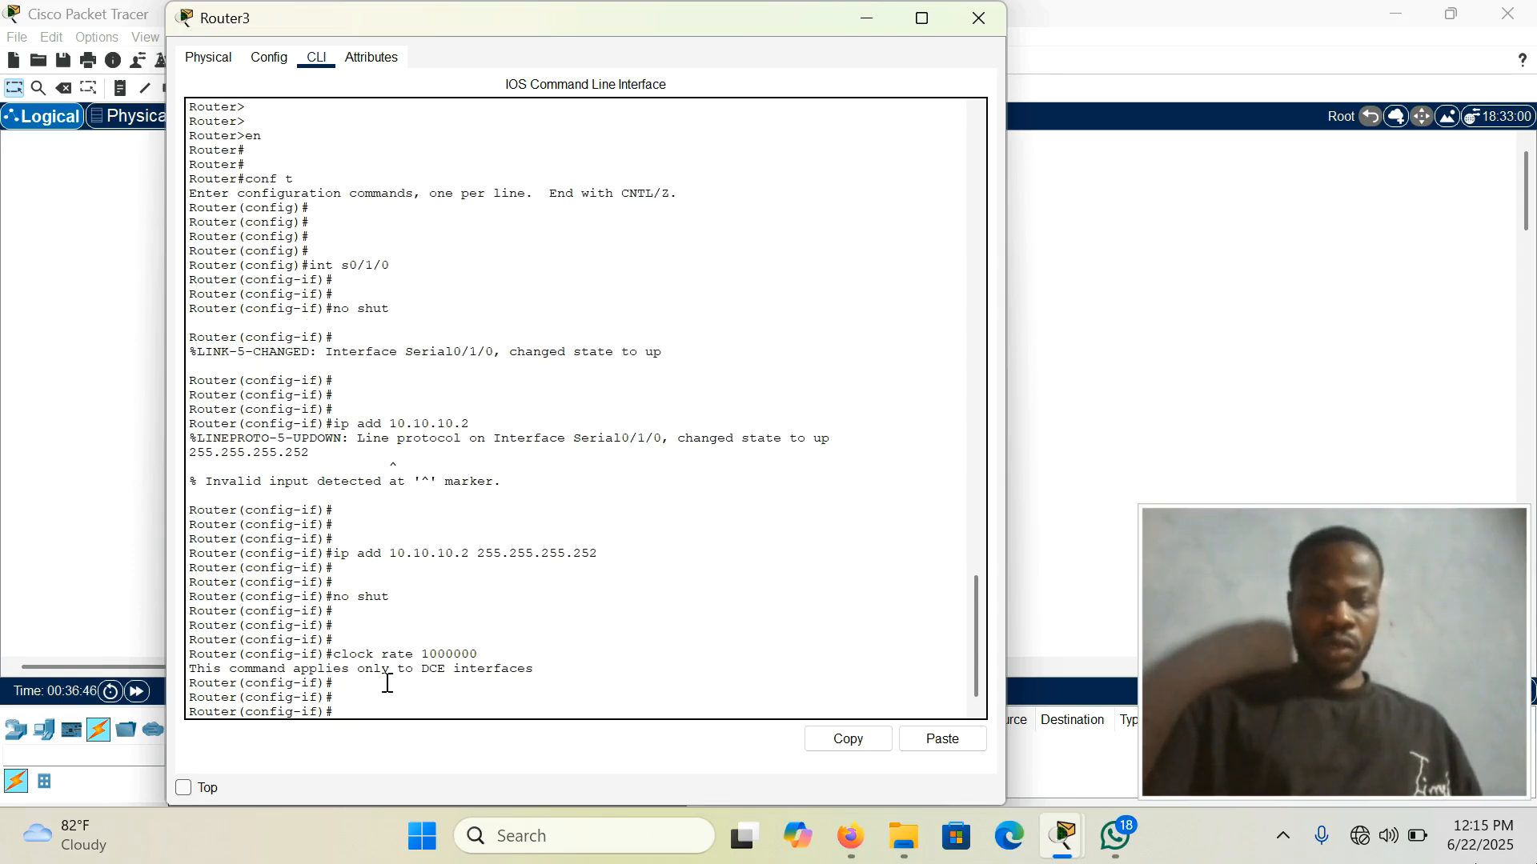
pyautogui.press('Return')
pyautogui.press('Return')
pyautogui.press('Return')
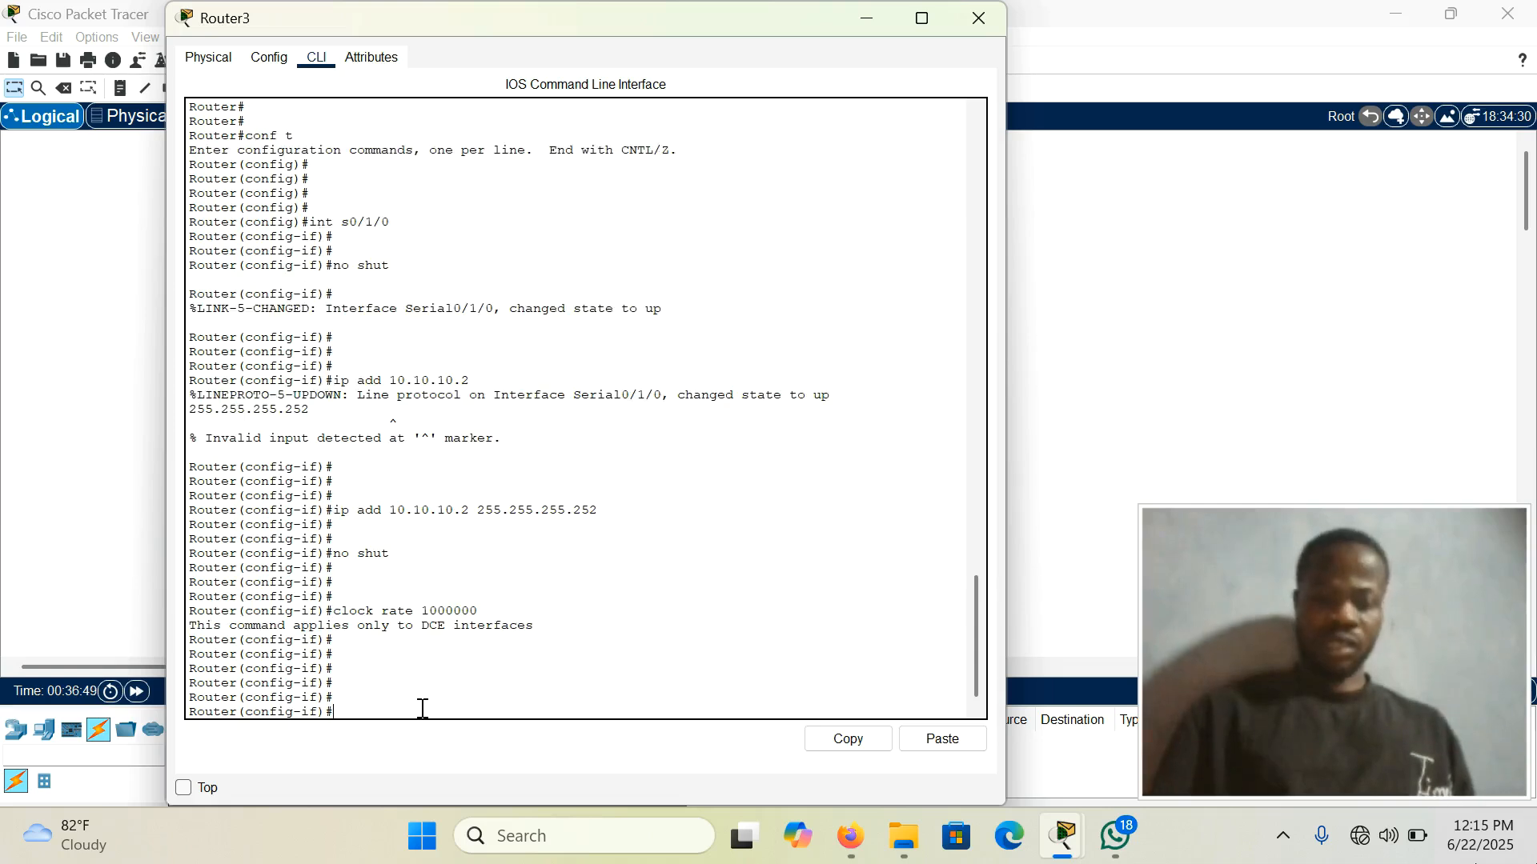
# Save Router3's configuration with do wr
pyautogui.write('do wr')
pyautogui.press('Return')
pyautogui.press('Return')
pyautogui.press('Return')
pyautogui.press('Return')
pyautogui.press('Return')
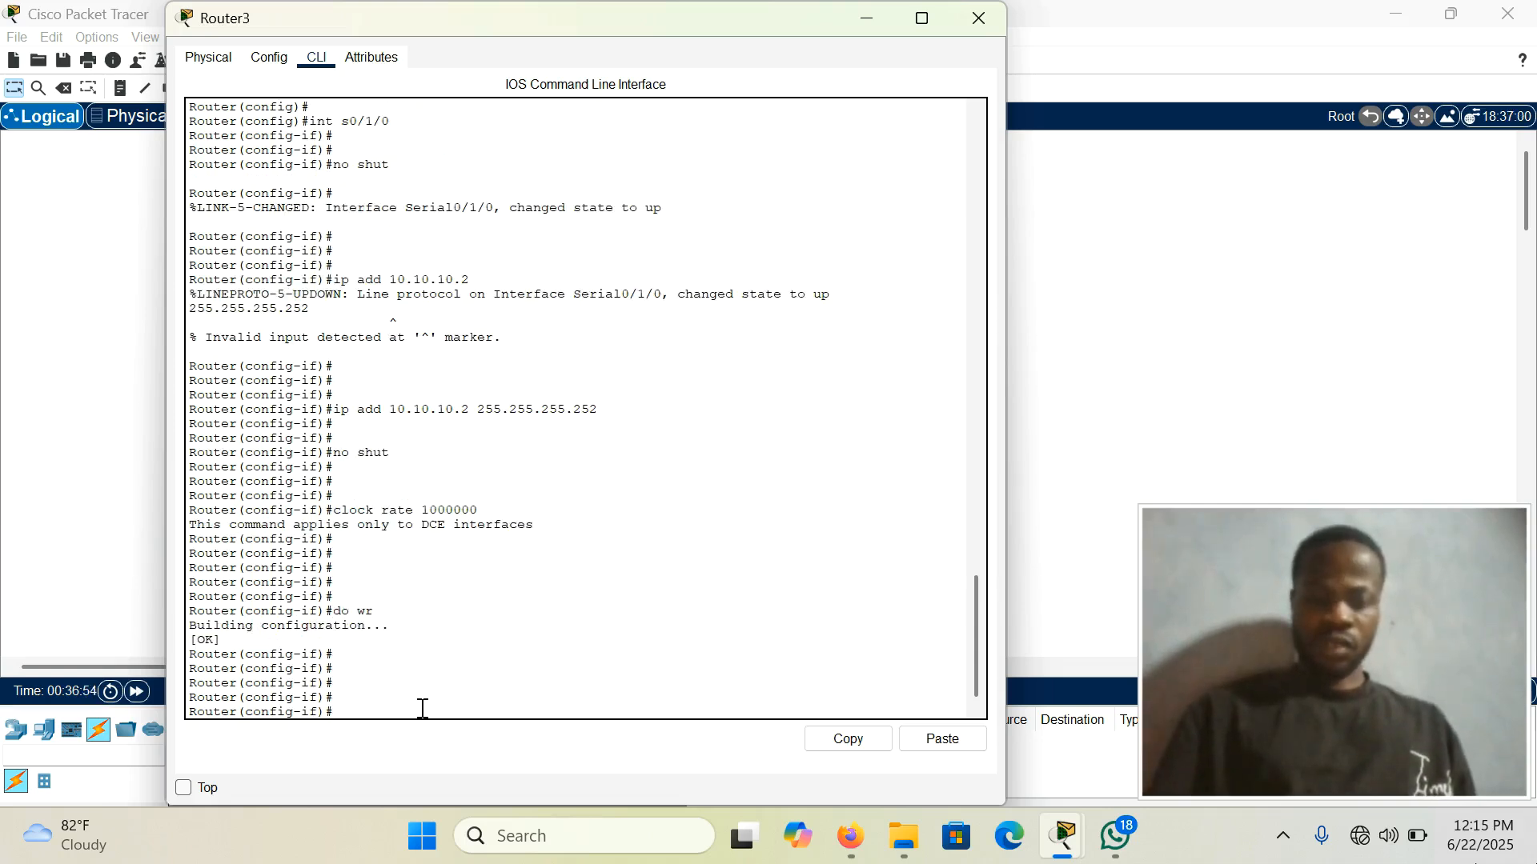
# Repeat no shut on Router3's Serial0/1/0 after saving the configuration
pyautogui.write('no shut')
pyautogui.press('Return')
pyautogui.press('Return')
pyautogui.press('Return')
pyautogui.press('Return')
pyautogui.press('Return')
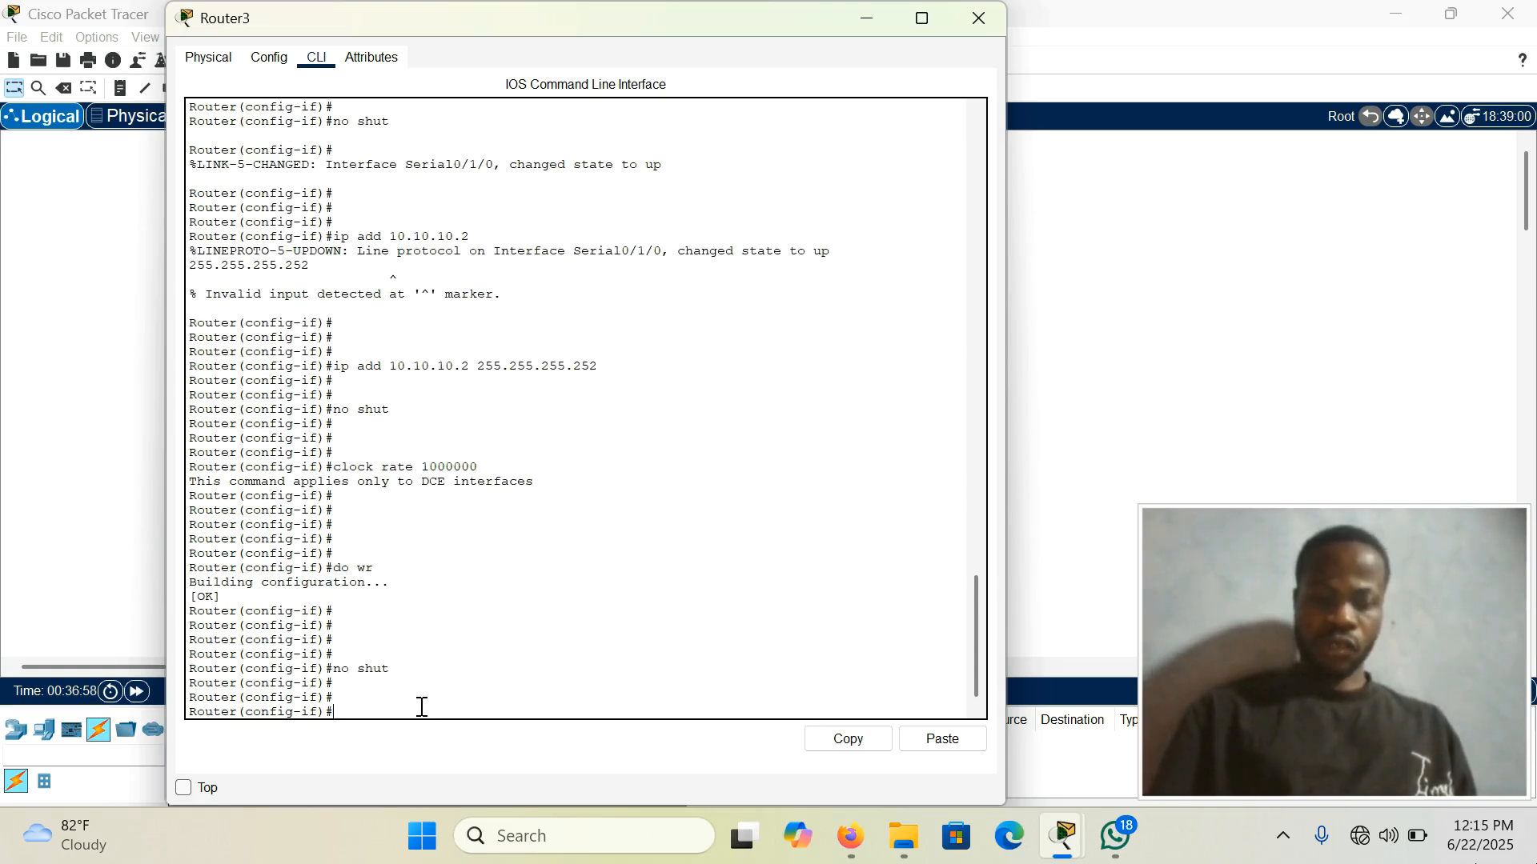
# Return Router3 to privileged mode with end and close its window
pyautogui.write('end')
pyautogui.press('Return')
pyautogui.press('Return')
pyautogui.press('Return')
pyautogui.press('Return')
pyautogui.press('Return')
pyautogui.press('Return')
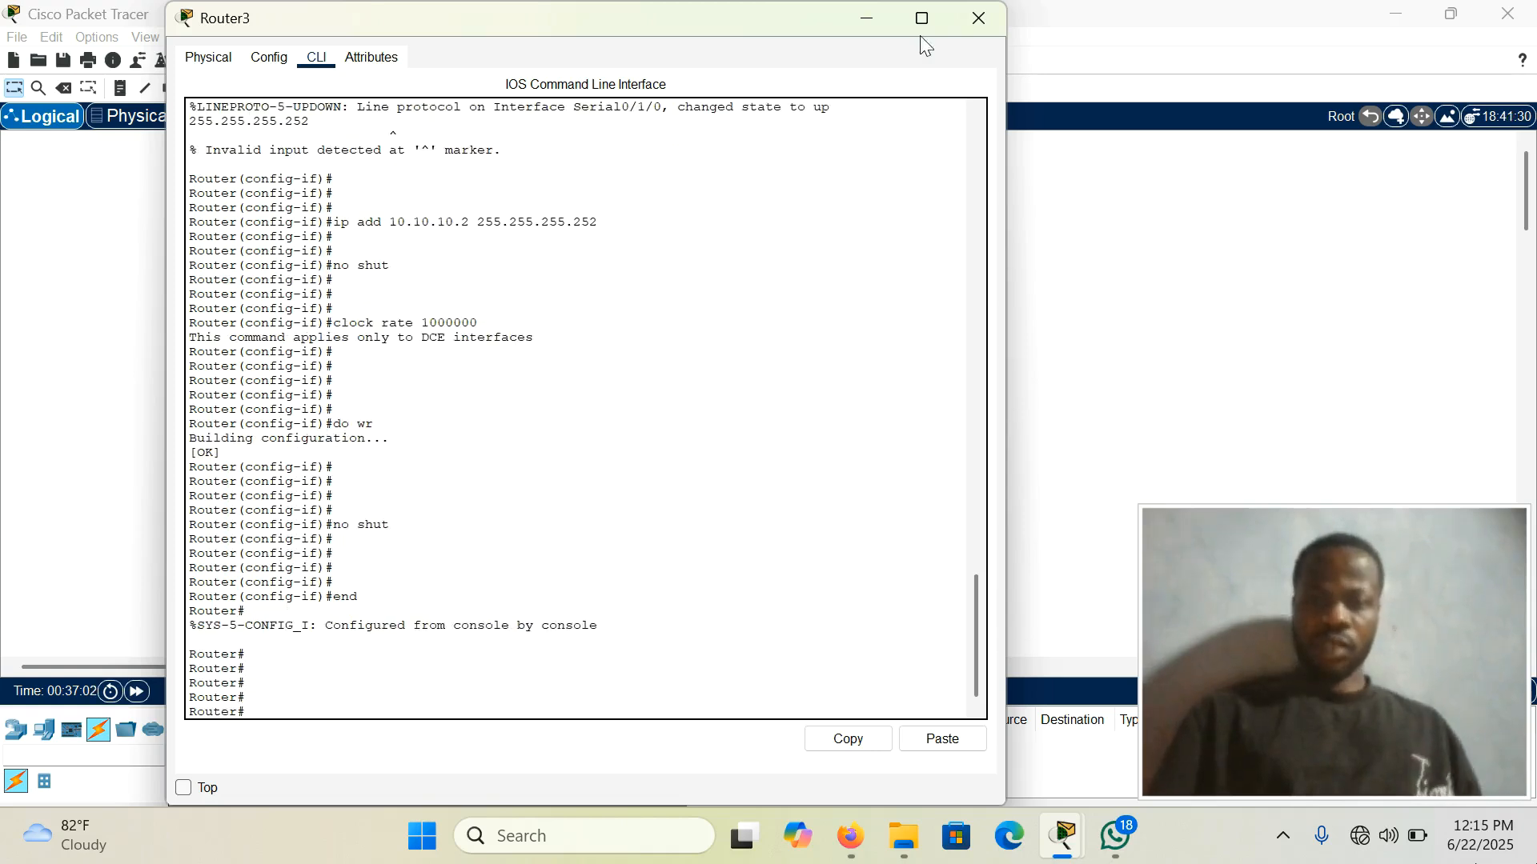
pyautogui.click(972, 20)
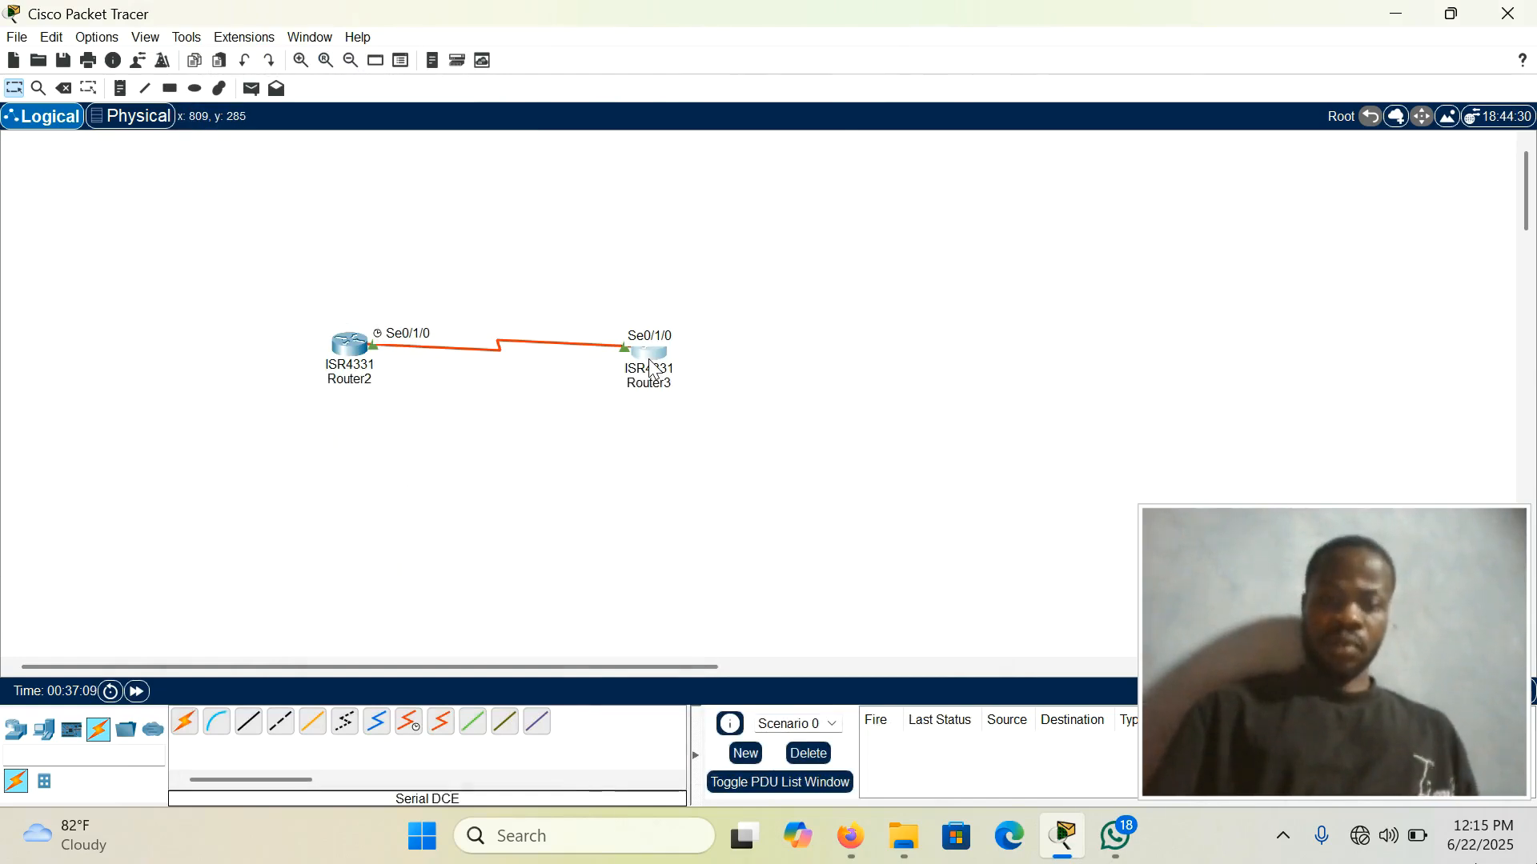
# Reopen Router3's command line and ping 10.10.10.1 to test the serial link
pyautogui.click(653, 368)
pyautogui.press('Return')
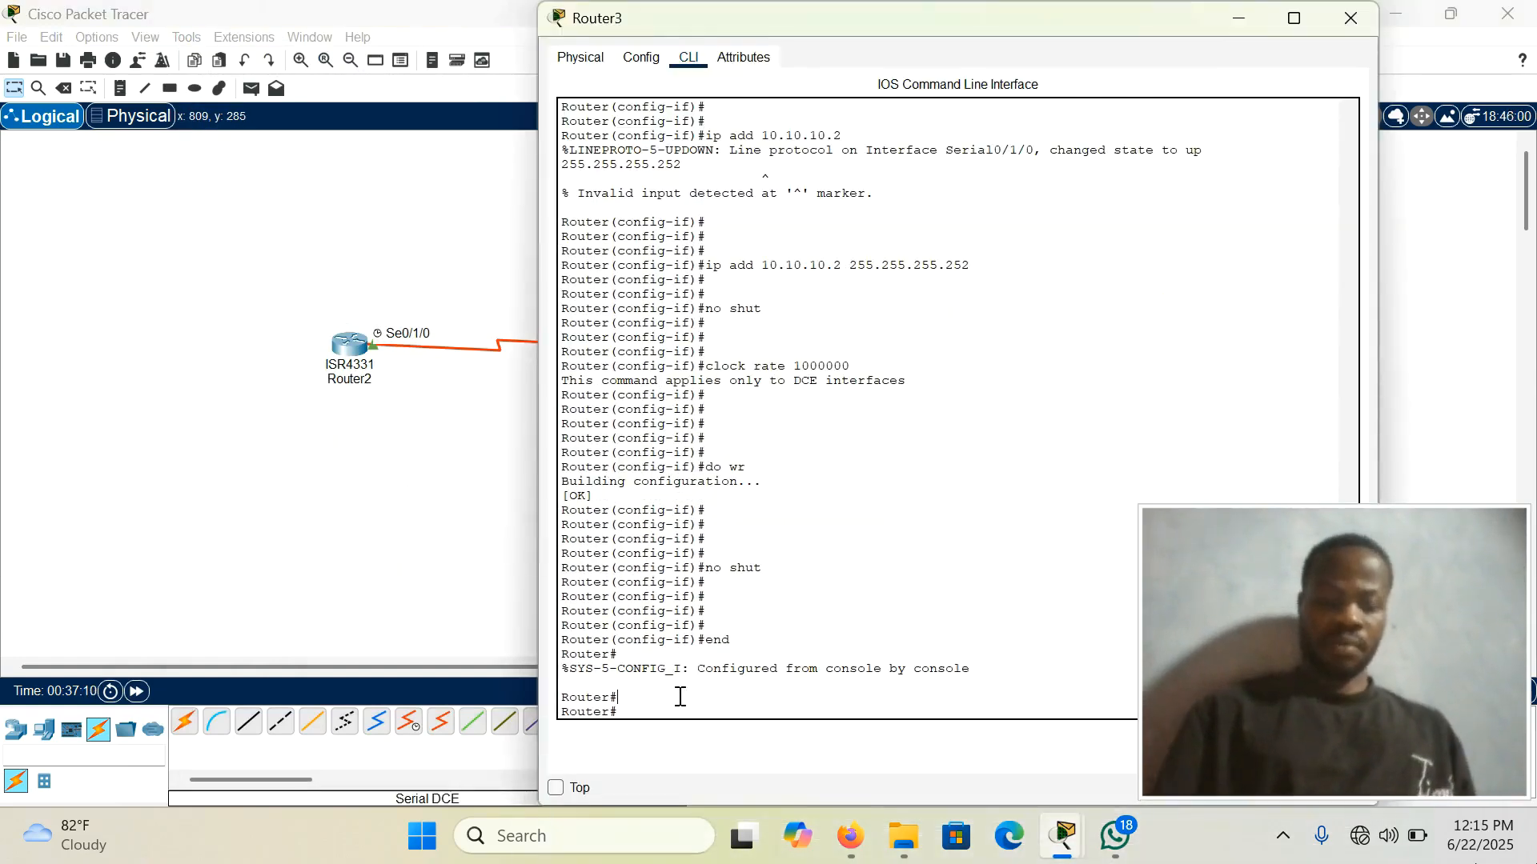
pyautogui.press('Return')
pyautogui.press('Return')
pyautogui.press('Return')
pyautogui.write('ping')
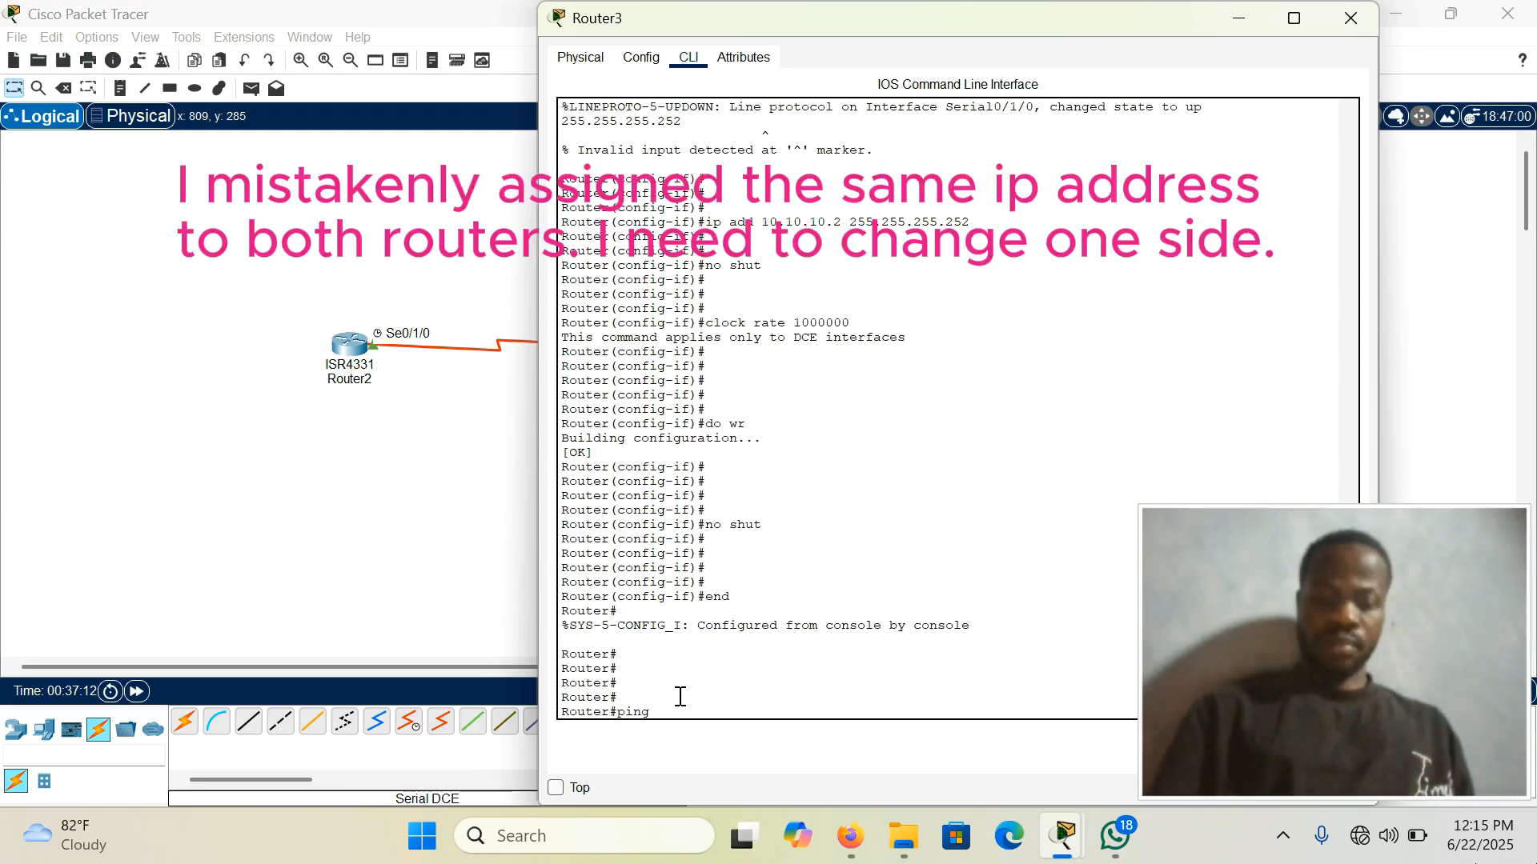
pyautogui.write(' 10.10.10.1')
pyautogui.press('Return')
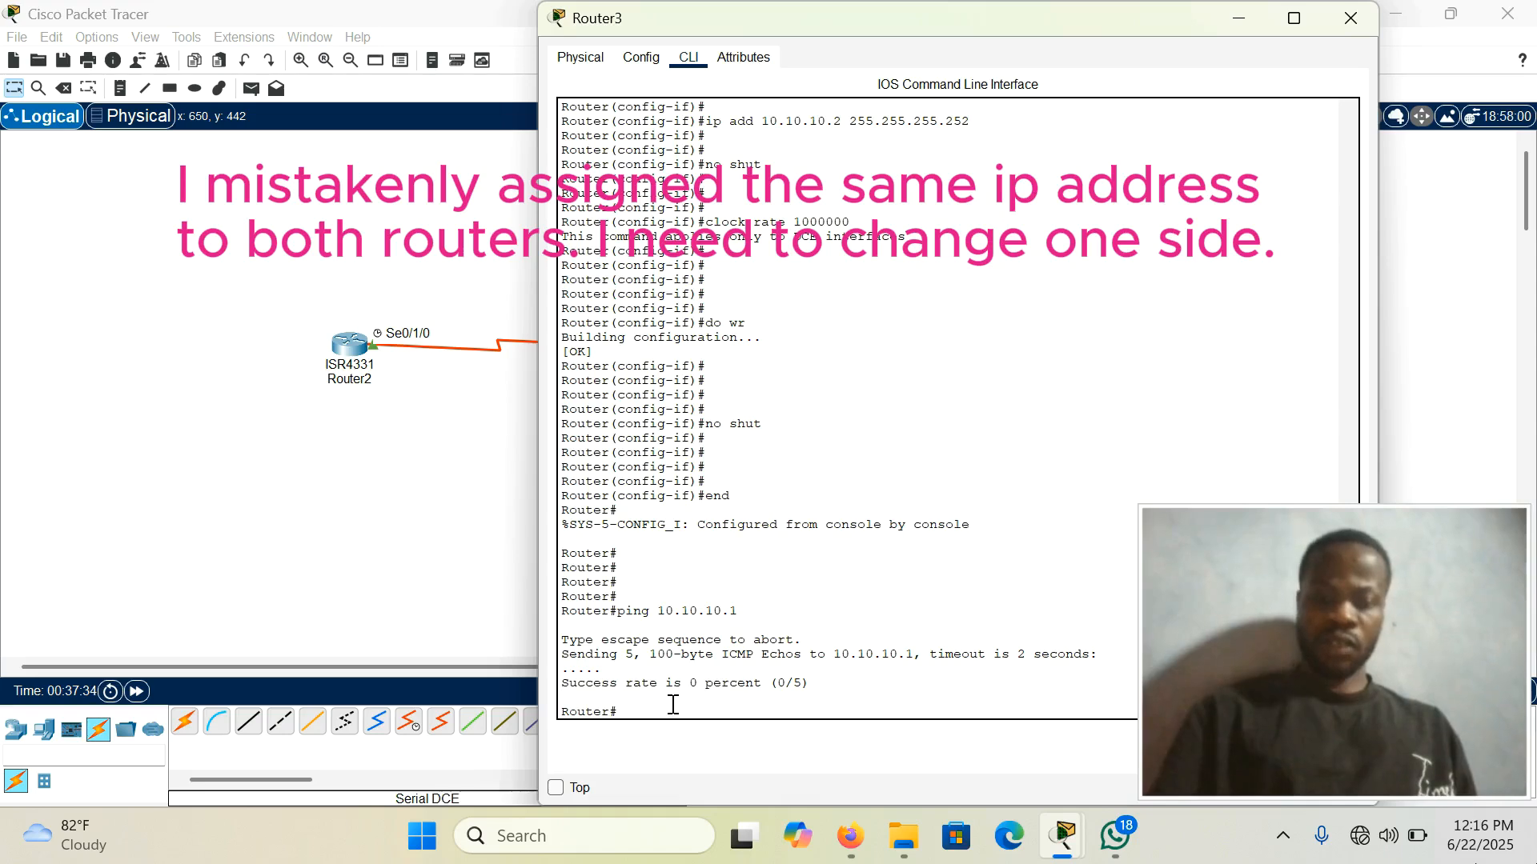
# Check Router3's interface addresses and status with show ip int br, and close its window
pyautogui.write('ip int br')
pyautogui.press('Return')
pyautogui.press('Return')
pyautogui.press('Return')
pyautogui.press('Return')
pyautogui.press('Return')
pyautogui.press('Return')
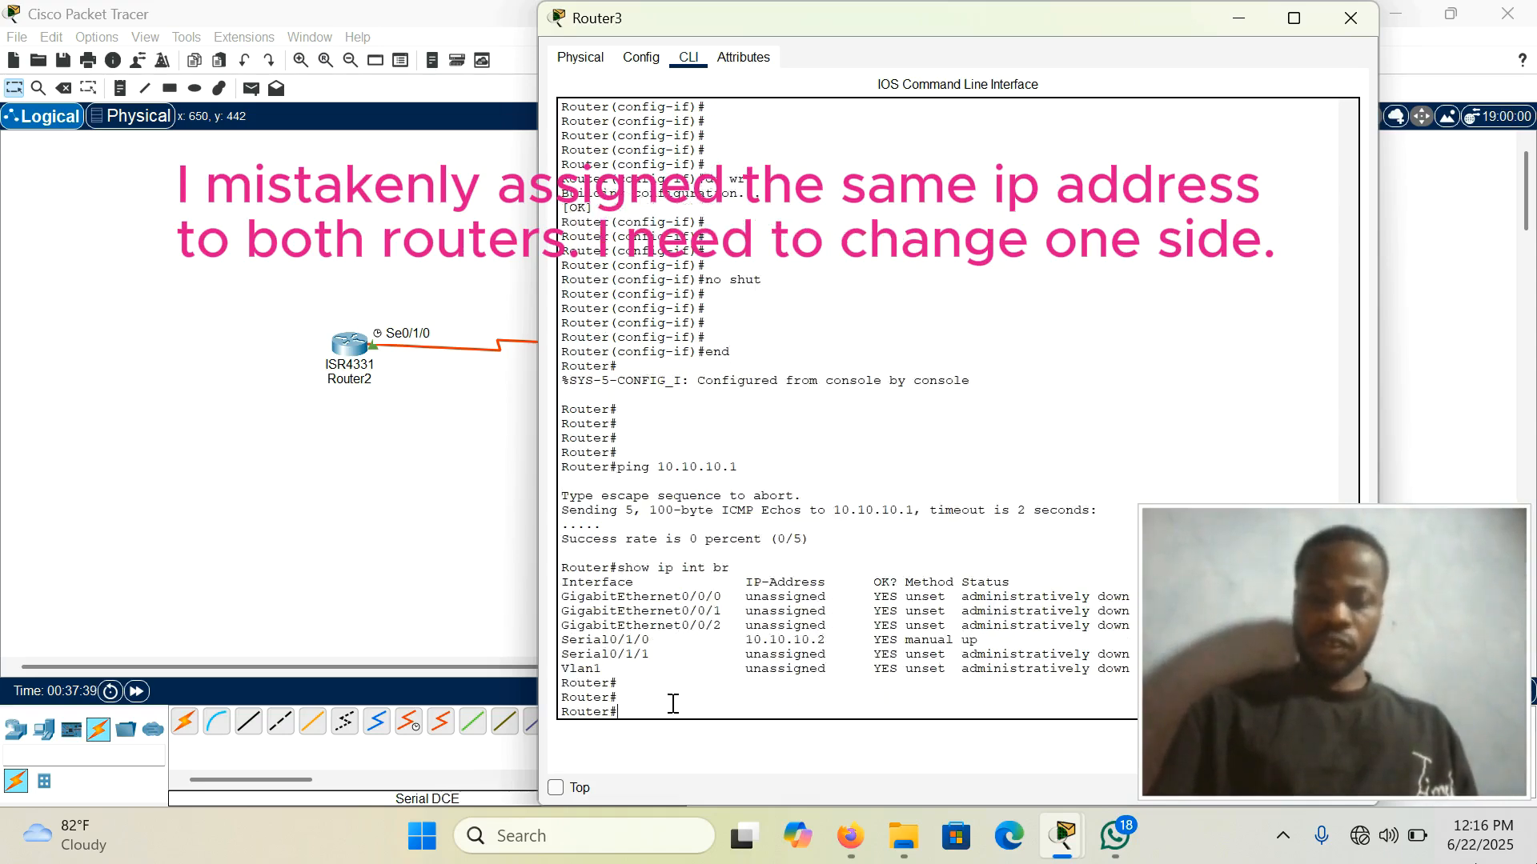
pyautogui.press('Return')
pyautogui.press('Return')
pyautogui.press('Return')
pyautogui.press('Return')
pyautogui.press('Return')
pyautogui.press('Return')
pyautogui.press('Return')
pyautogui.press('Return')
pyautogui.press('Return')
pyautogui.press('Return')
pyautogui.press('Return')
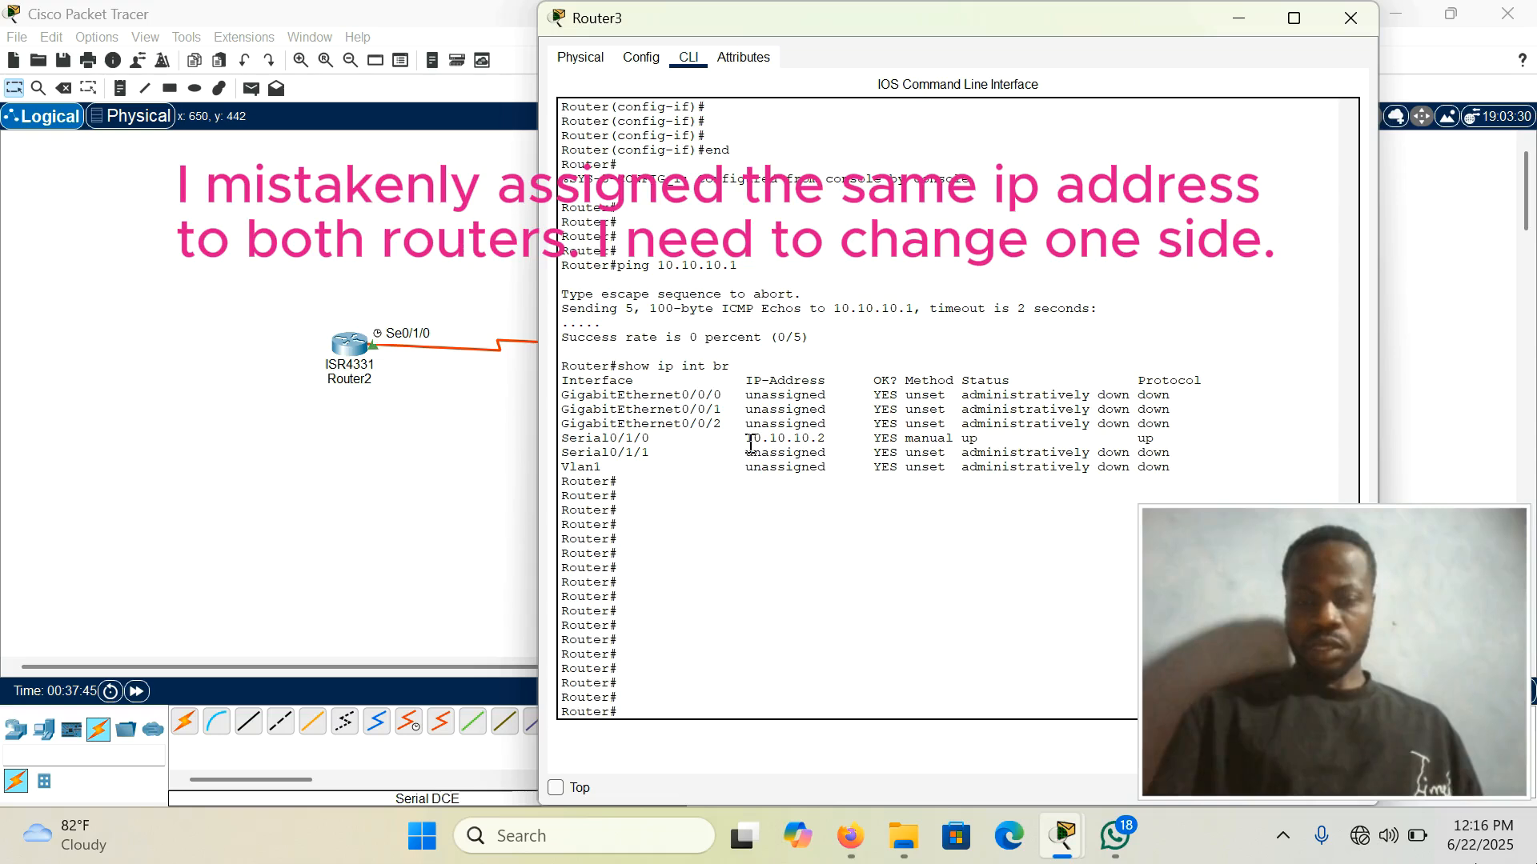
pyautogui.click(1350, 17)
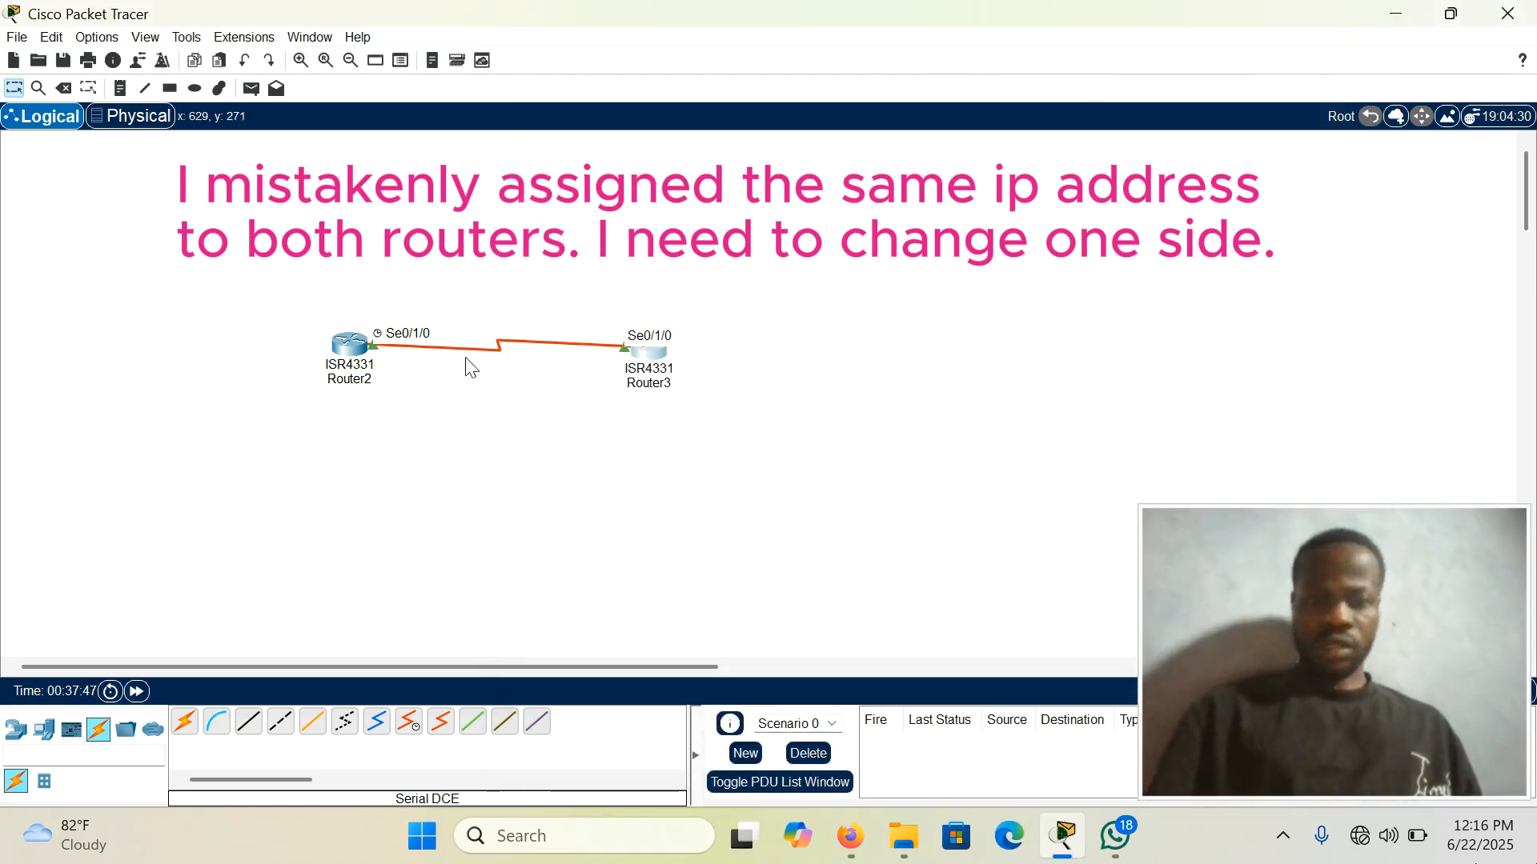
# Open Router2's command line and enter privileged mode with en
pyautogui.doubleClick(350, 348)
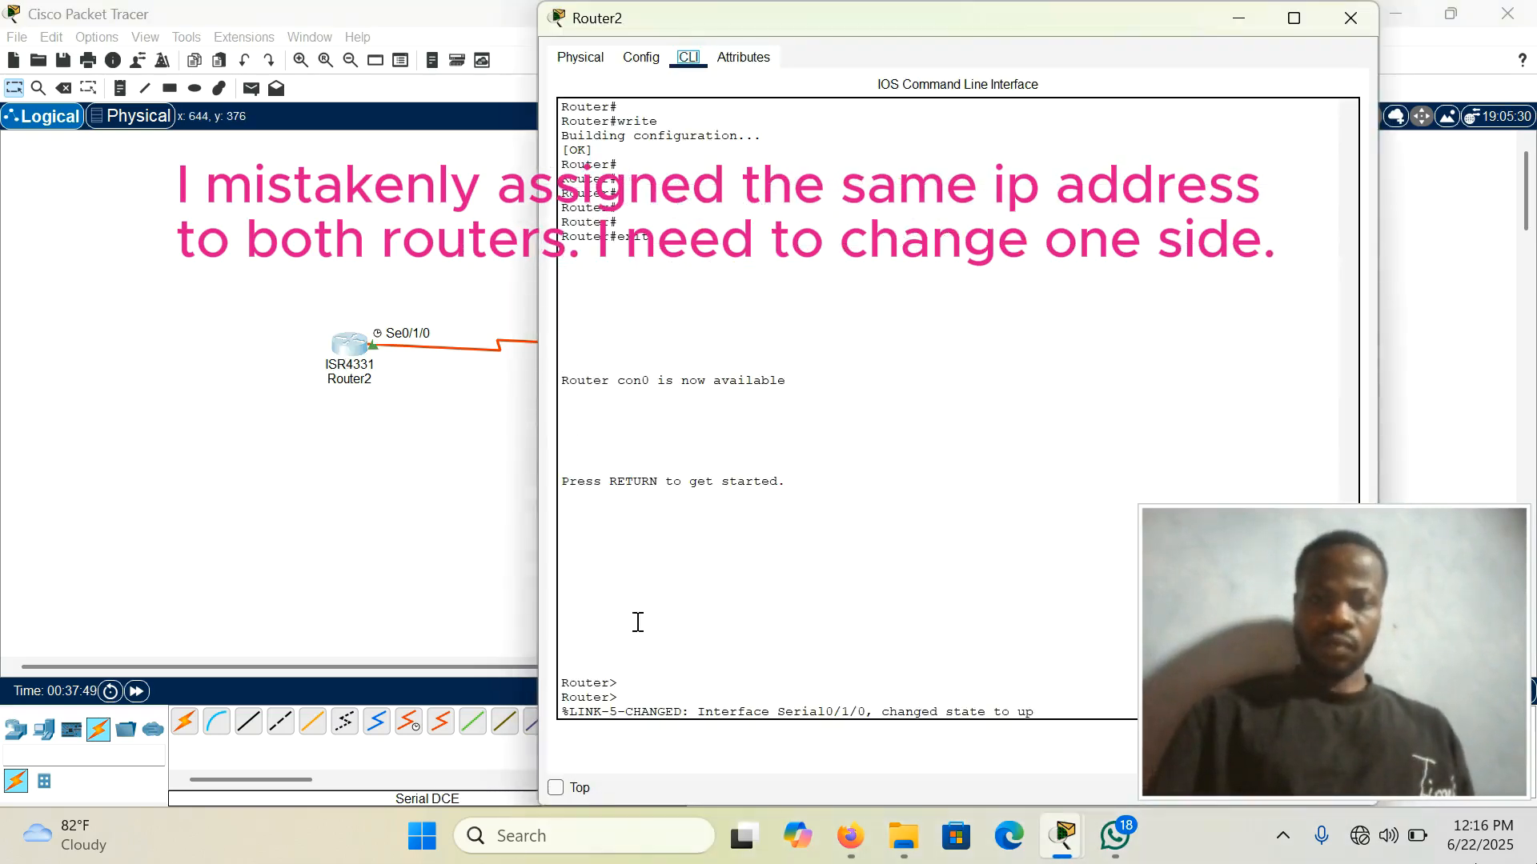
pyautogui.press('Return')
pyautogui.press('Return')
pyautogui.press('Return')
pyautogui.press('Return')
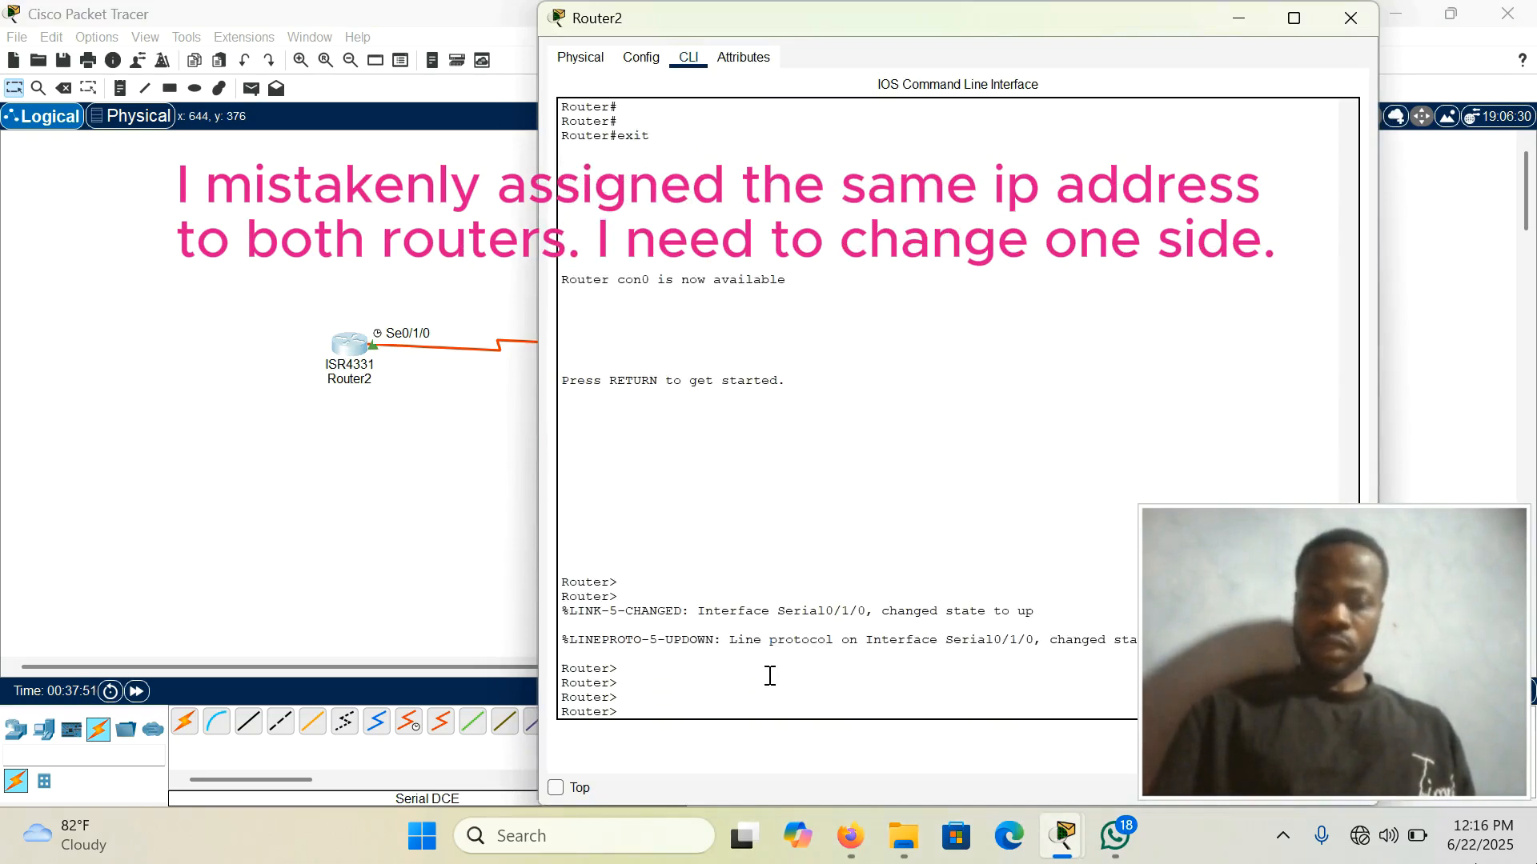
pyautogui.write('en')
pyautogui.press('Return')
pyautogui.press('Return')
pyautogui.press('Return')
# Run show ip int br on Router2 and examine the Serial0/1/0 entry
pyautogui.write('sh')
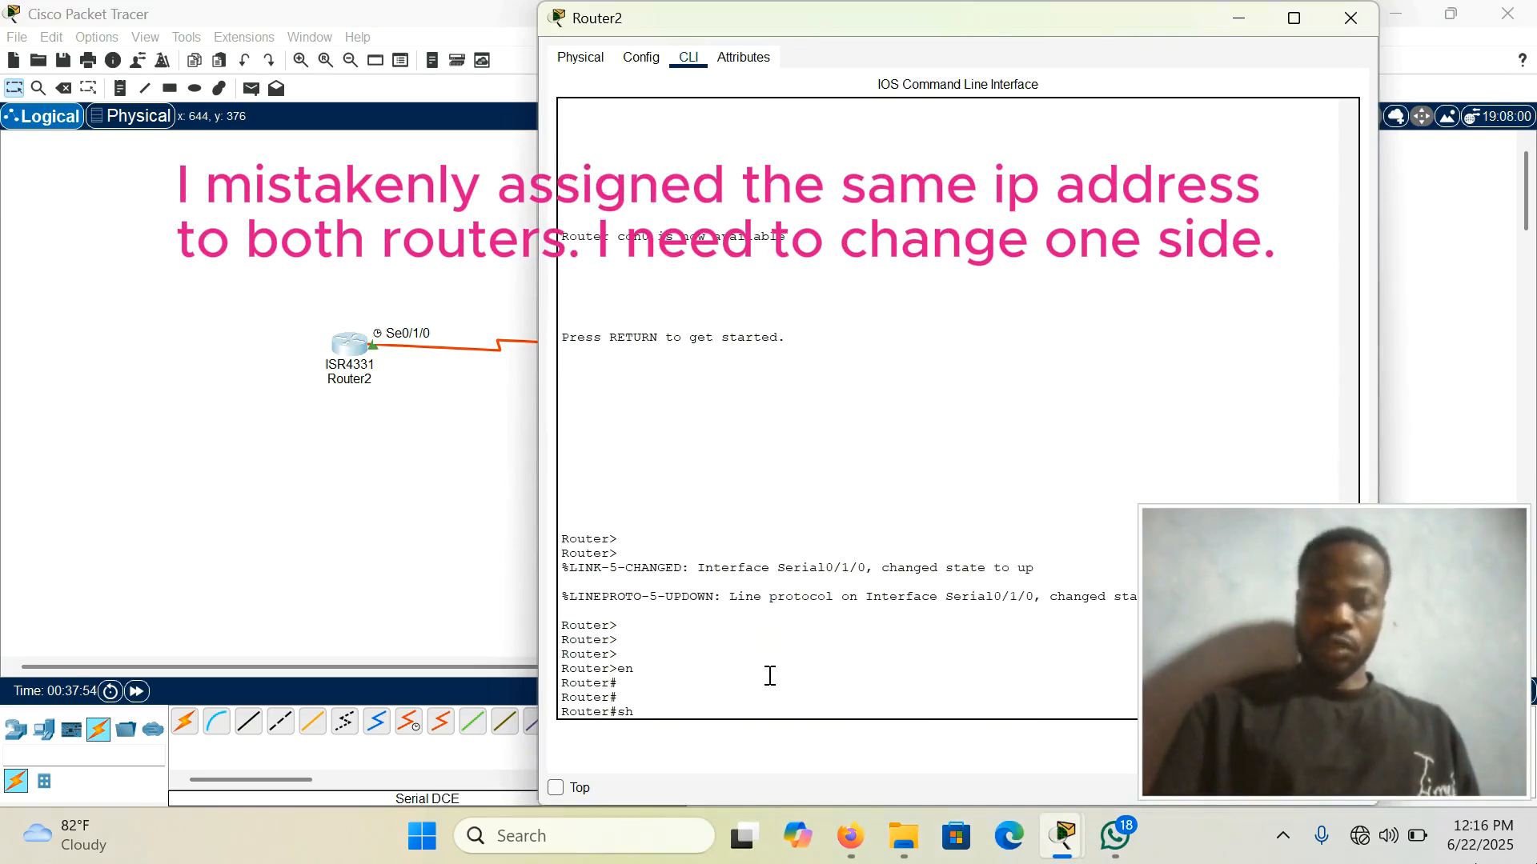
pyautogui.write('ow ip int br')
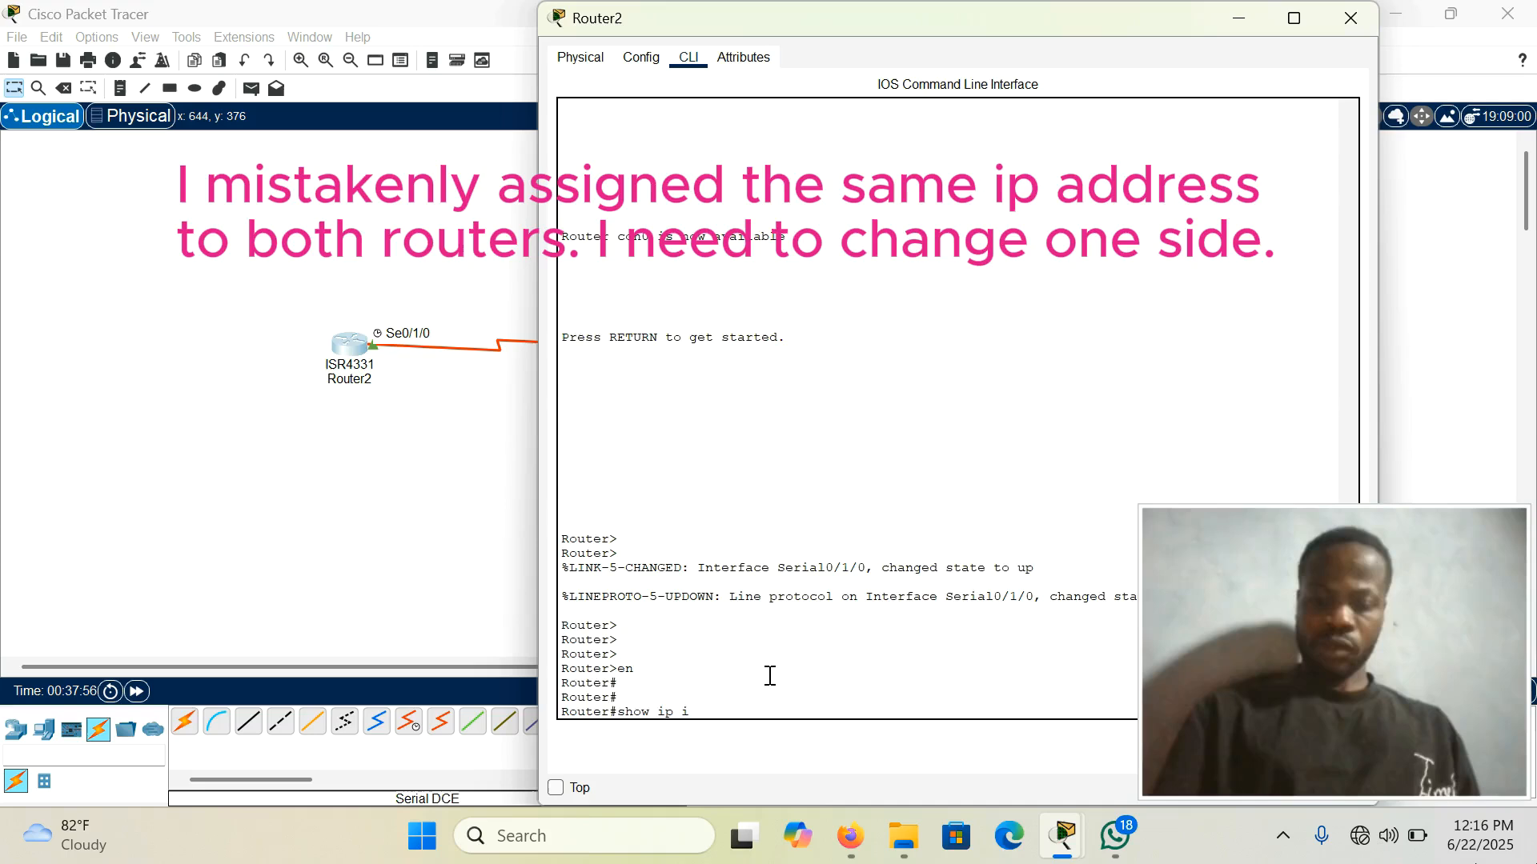
pyautogui.press('Return')
pyautogui.press('Return')
pyautogui.press('Return')
pyautogui.press('Return')
pyautogui.moveTo(561, 395); pyautogui.dragTo(1170, 396)
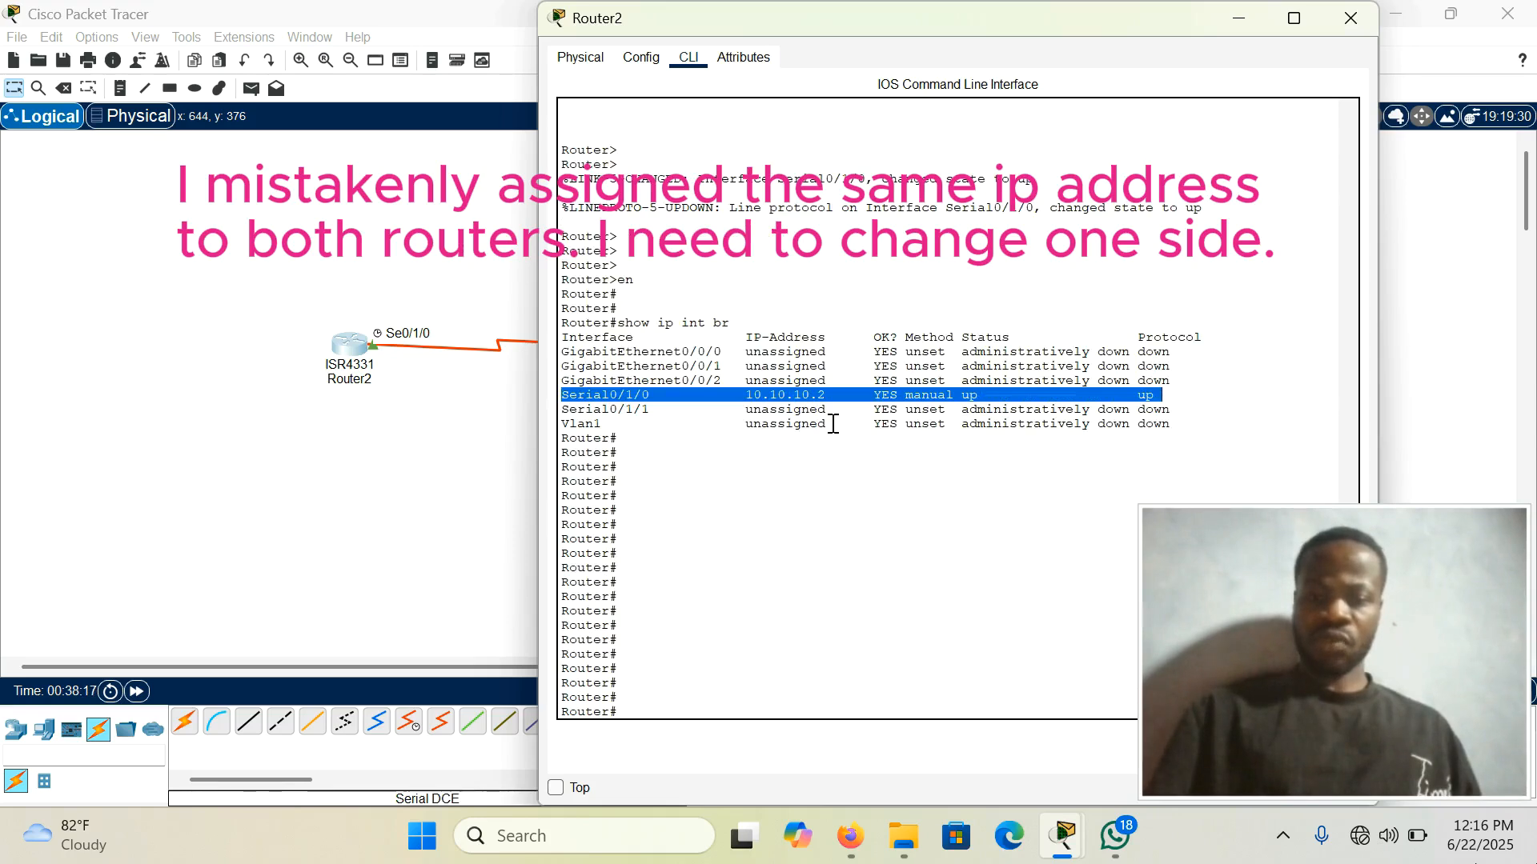
pyautogui.click(665, 685)
pyautogui.press('Return')
pyautogui.press('Return')
pyautogui.press('Return')
pyautogui.press('Return')
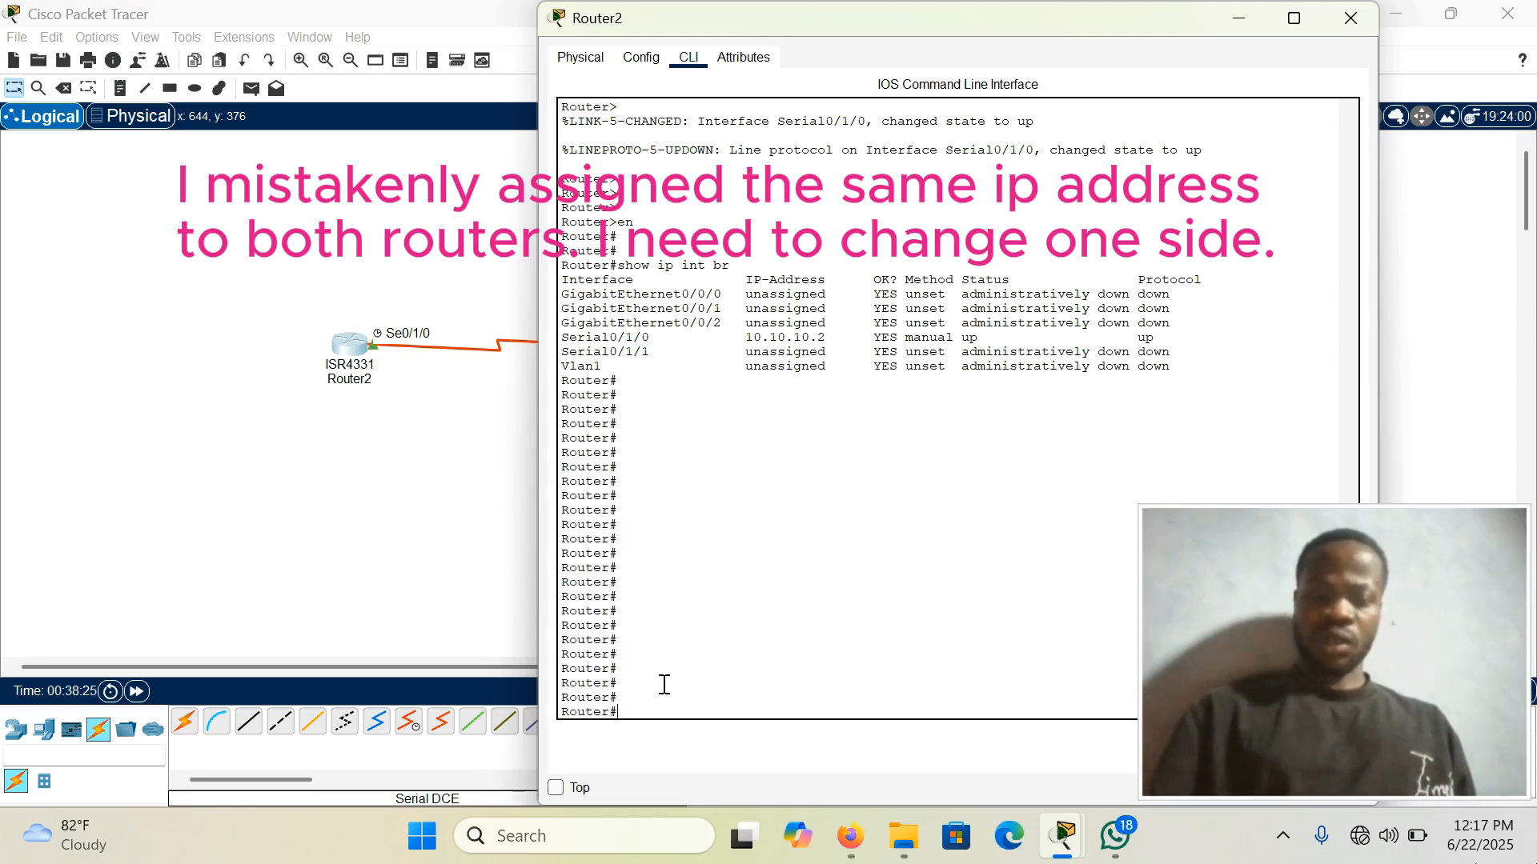
# In global configuration mode, assign IP address 10.10.10.1 with mask 255.255.255.252 to Router2's interface s0/1/0
pyautogui.write('conf t')
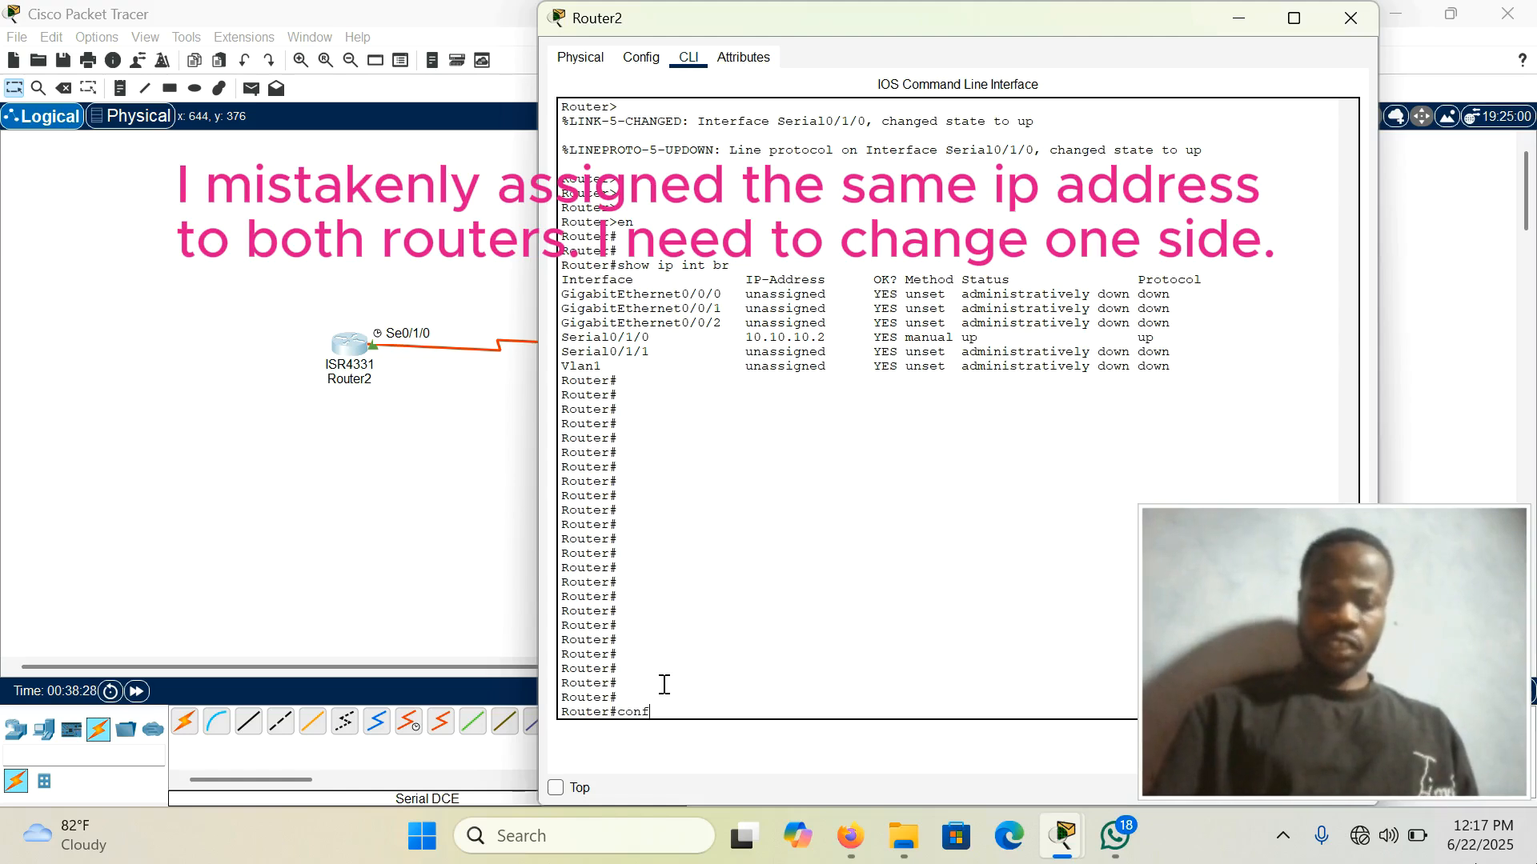
pyautogui.press('Return')
pyautogui.press('Return')
pyautogui.press('Return')
pyautogui.write('int s0/1/0')
pyautogui.press('Return')
pyautogui.press('Return')
pyautogui.write('ip add 1')
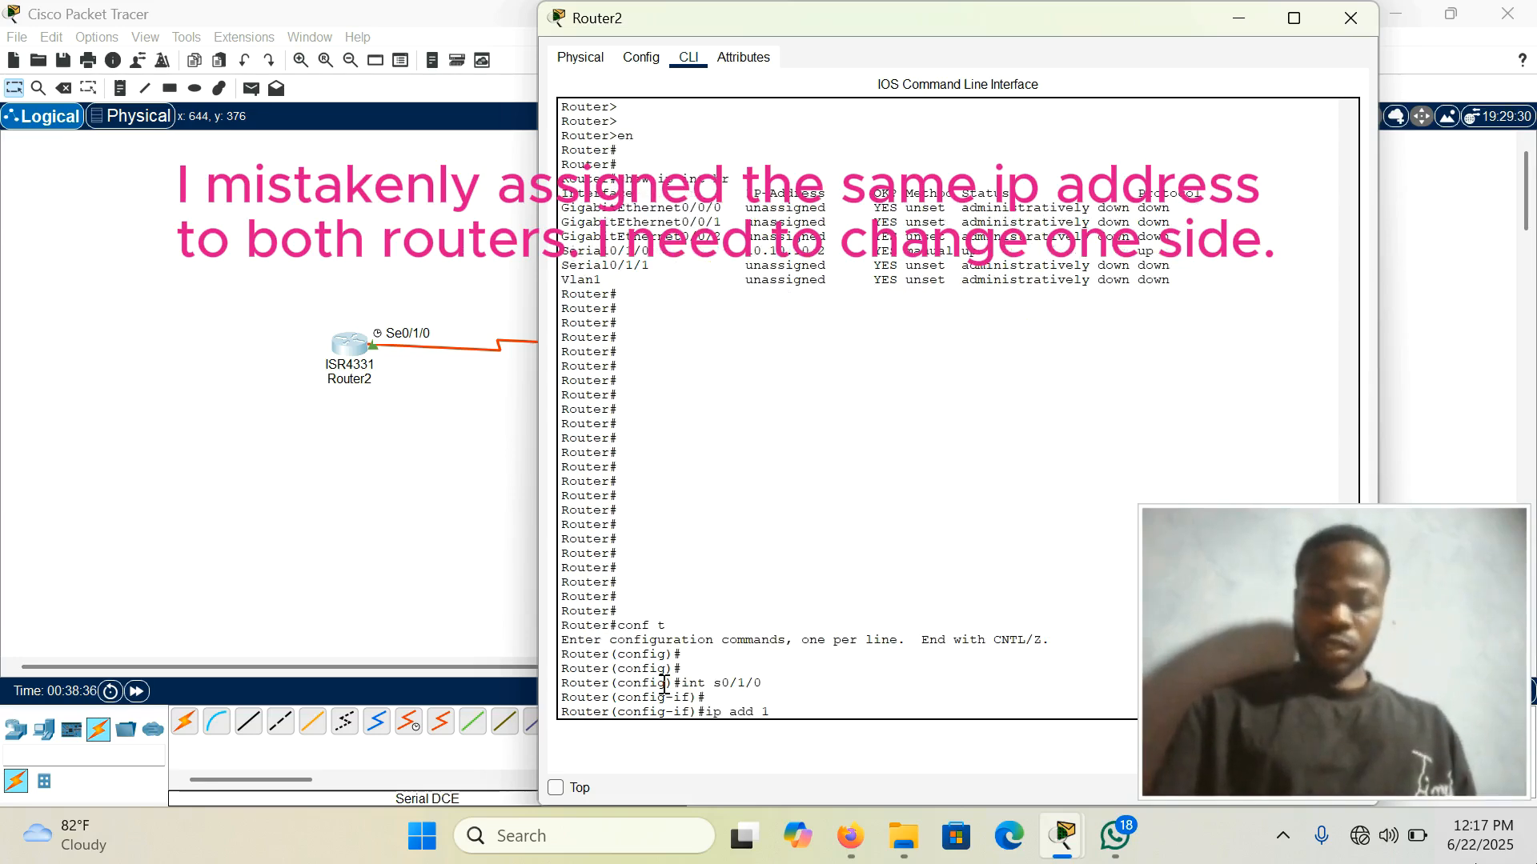
pyautogui.write('0.10.10.1 255.255.255.252')
pyautogui.press('Return')
pyautogui.press('Return')
pyautogui.press('Return')
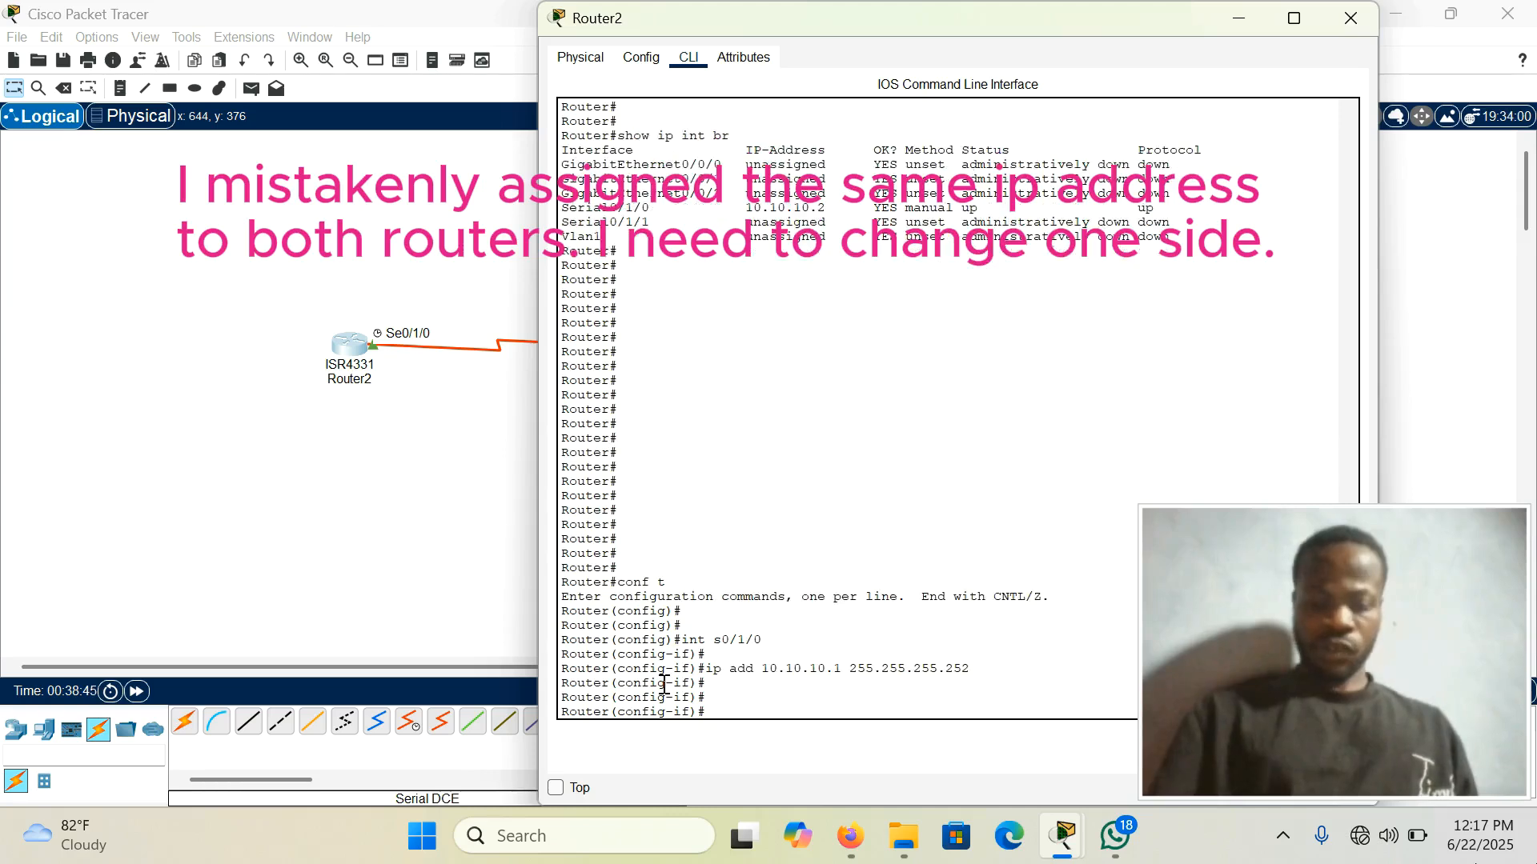
# Enable Router2's Serial0/1/0 with no shut
pyautogui.write('no shut')
pyautogui.press('Return')
pyautogui.press('Return')
pyautogui.press('Return')
# Save Router2's configuration with do wr, leave configuration mode with end, and close its window
pyautogui.write('do wr')
pyautogui.press('Return')
pyautogui.press('Return')
pyautogui.press('Return')
pyautogui.write('enm')
pyautogui.press('BackSpace')
pyautogui.write('d')
pyautogui.press('Return')
pyautogui.press('Return')
pyautogui.press('Return')
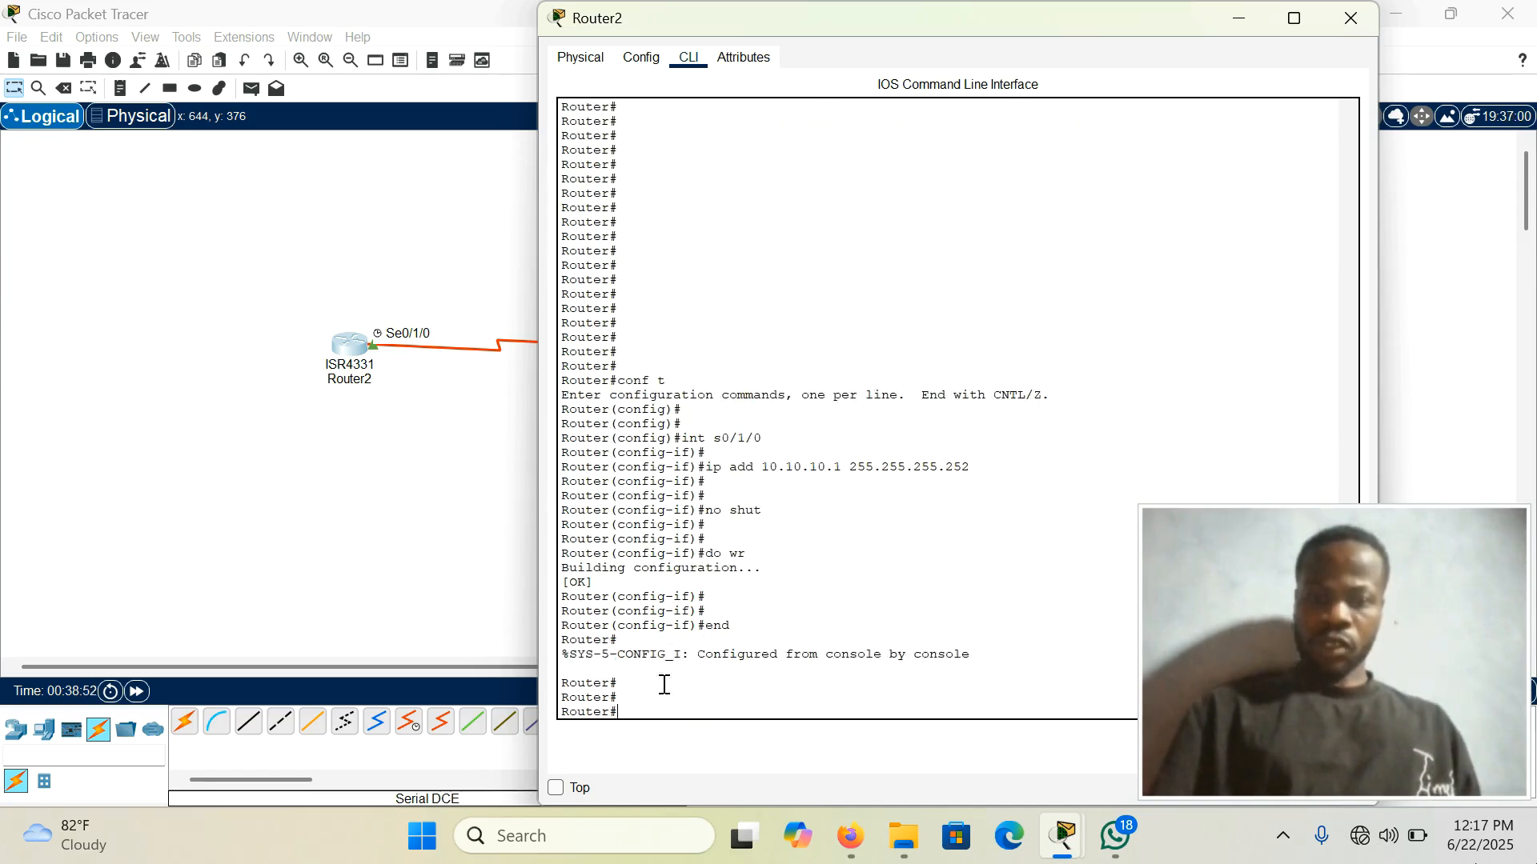
pyautogui.click(1353, 18)
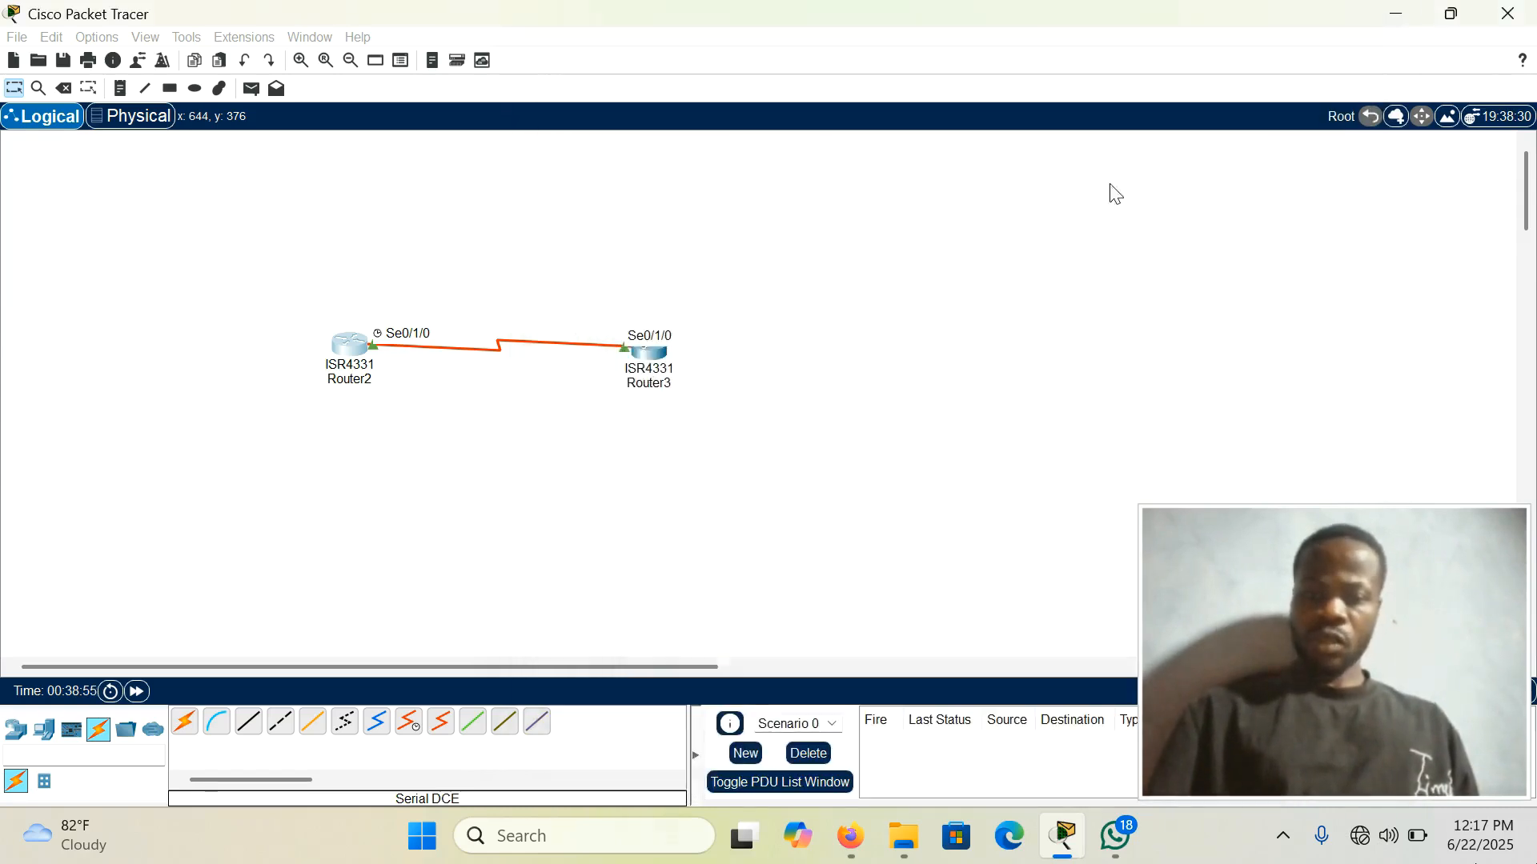
# Ping 10.10.10.1 twice from Router3's command line to verify that Router2 is reachable
pyautogui.click(657, 352)
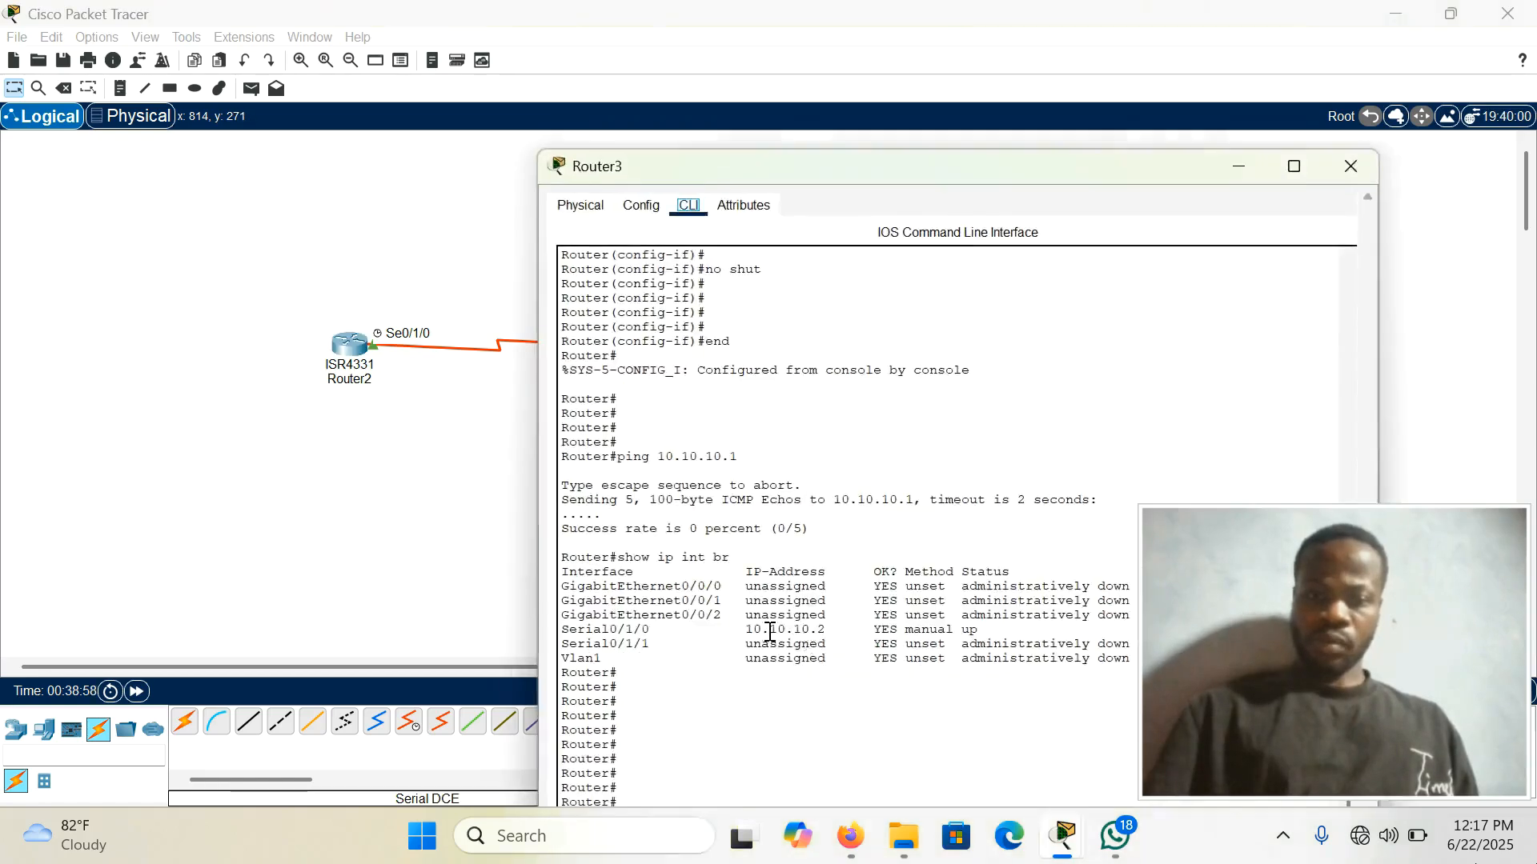
pyautogui.press('Return')
pyautogui.press('Return')
pyautogui.press('Return')
pyautogui.press('Up')
pyautogui.press('Up')
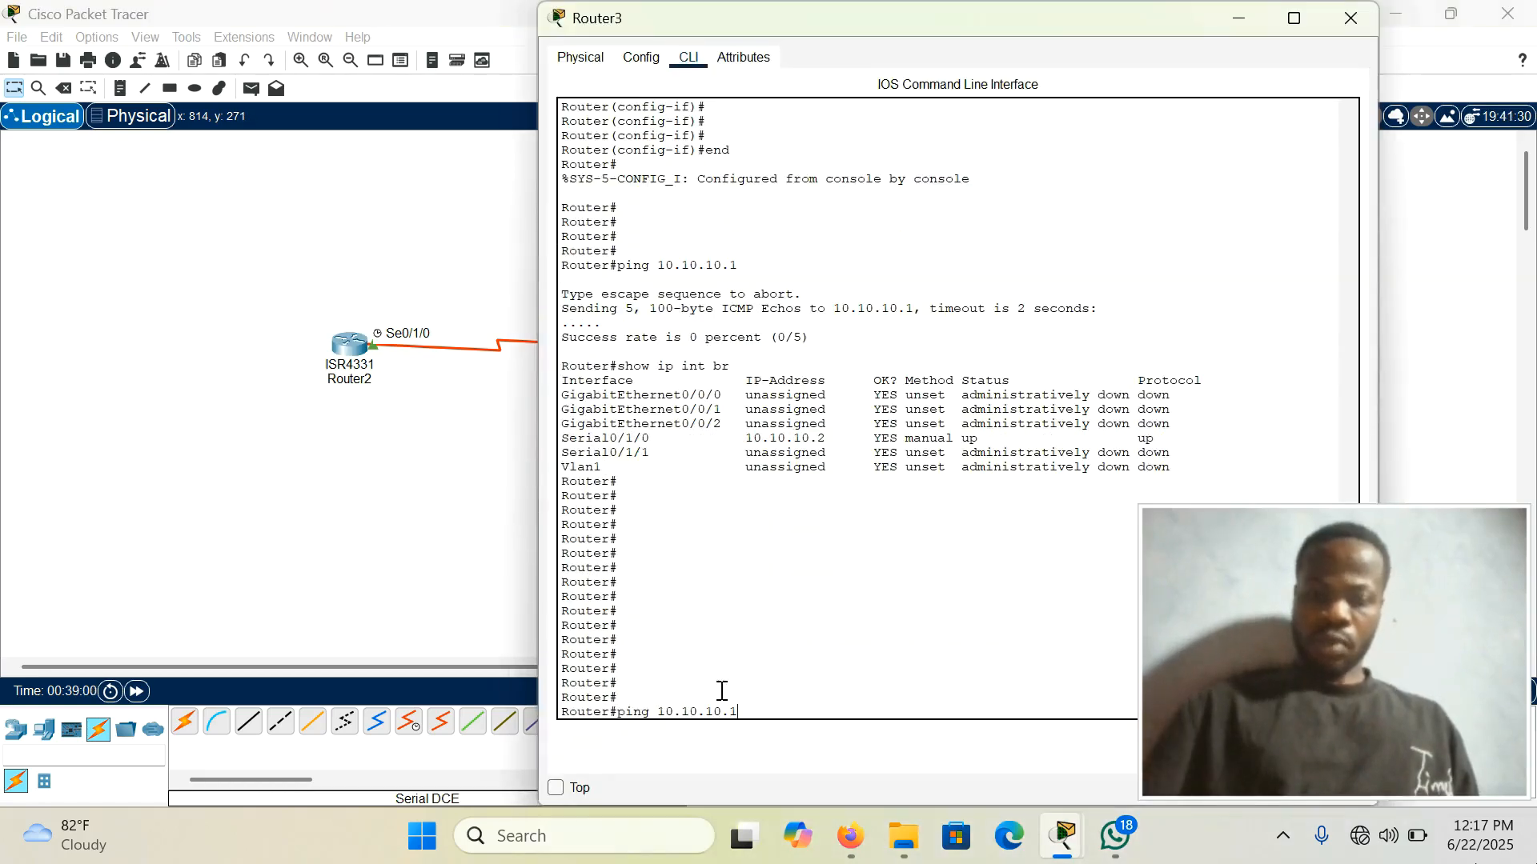
pyautogui.press('Return')
pyautogui.press('Up')
pyautogui.press('Return')
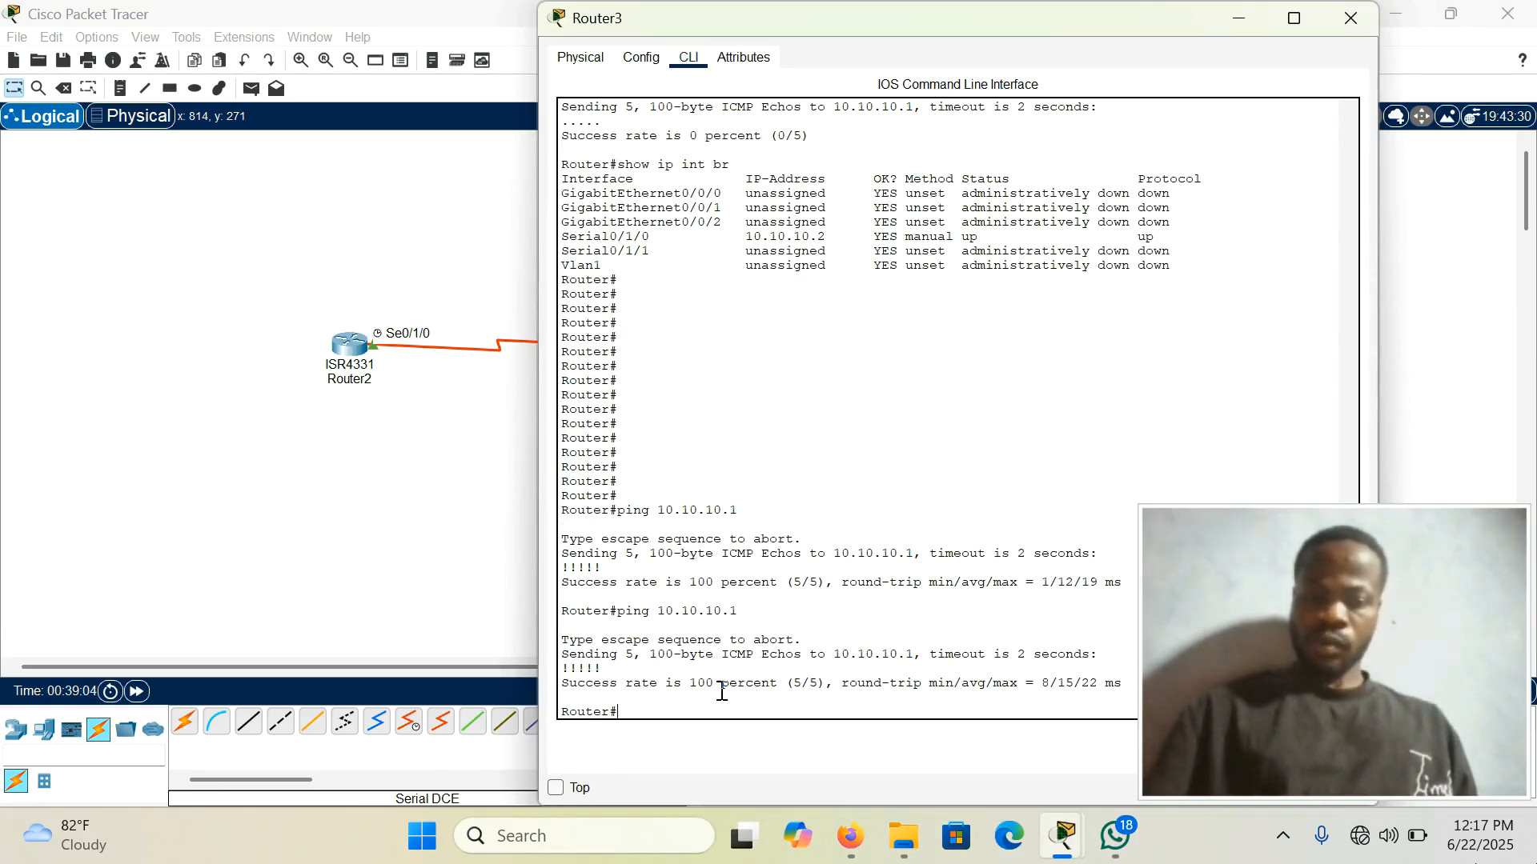
# Ping Router3's own address 10.10.10.2 from Router3 and close its window
pyautogui.press('Up')
pyautogui.press('BackSpace')
pyautogui.write('2')
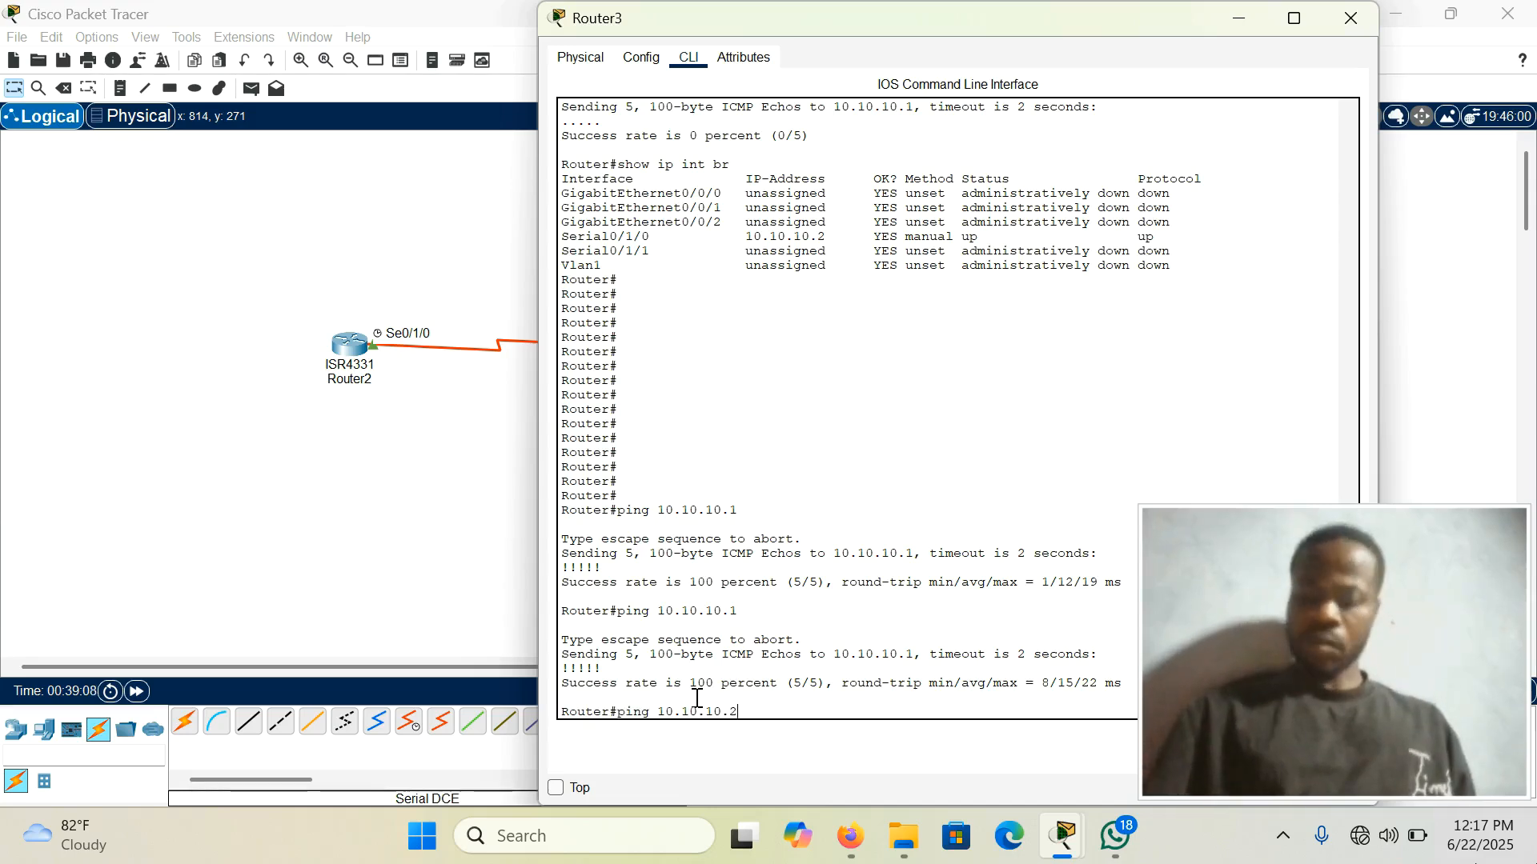
pyautogui.press('Return')
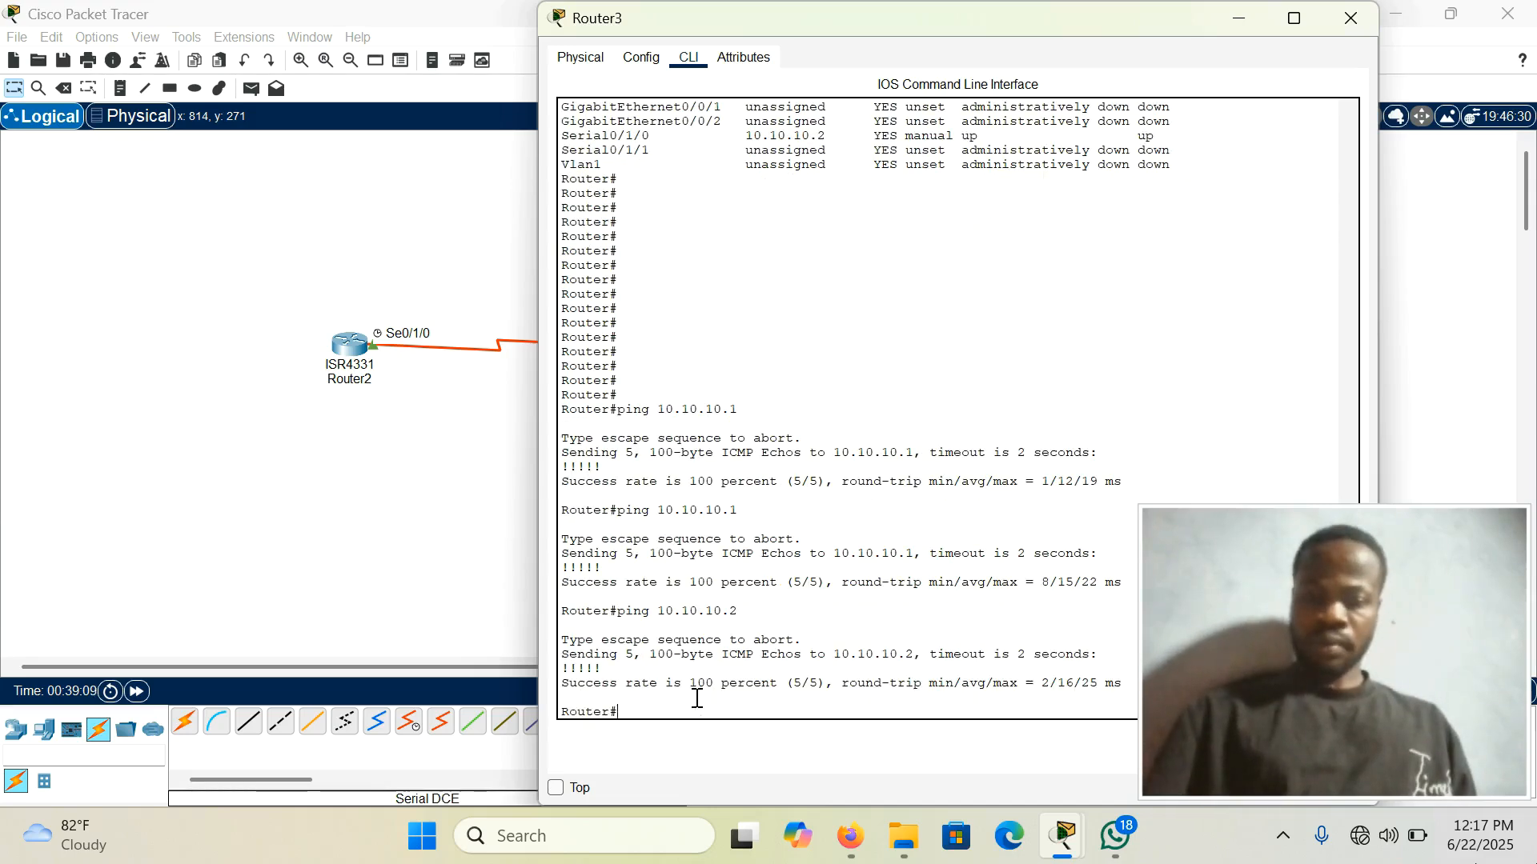
pyautogui.click(1351, 18)
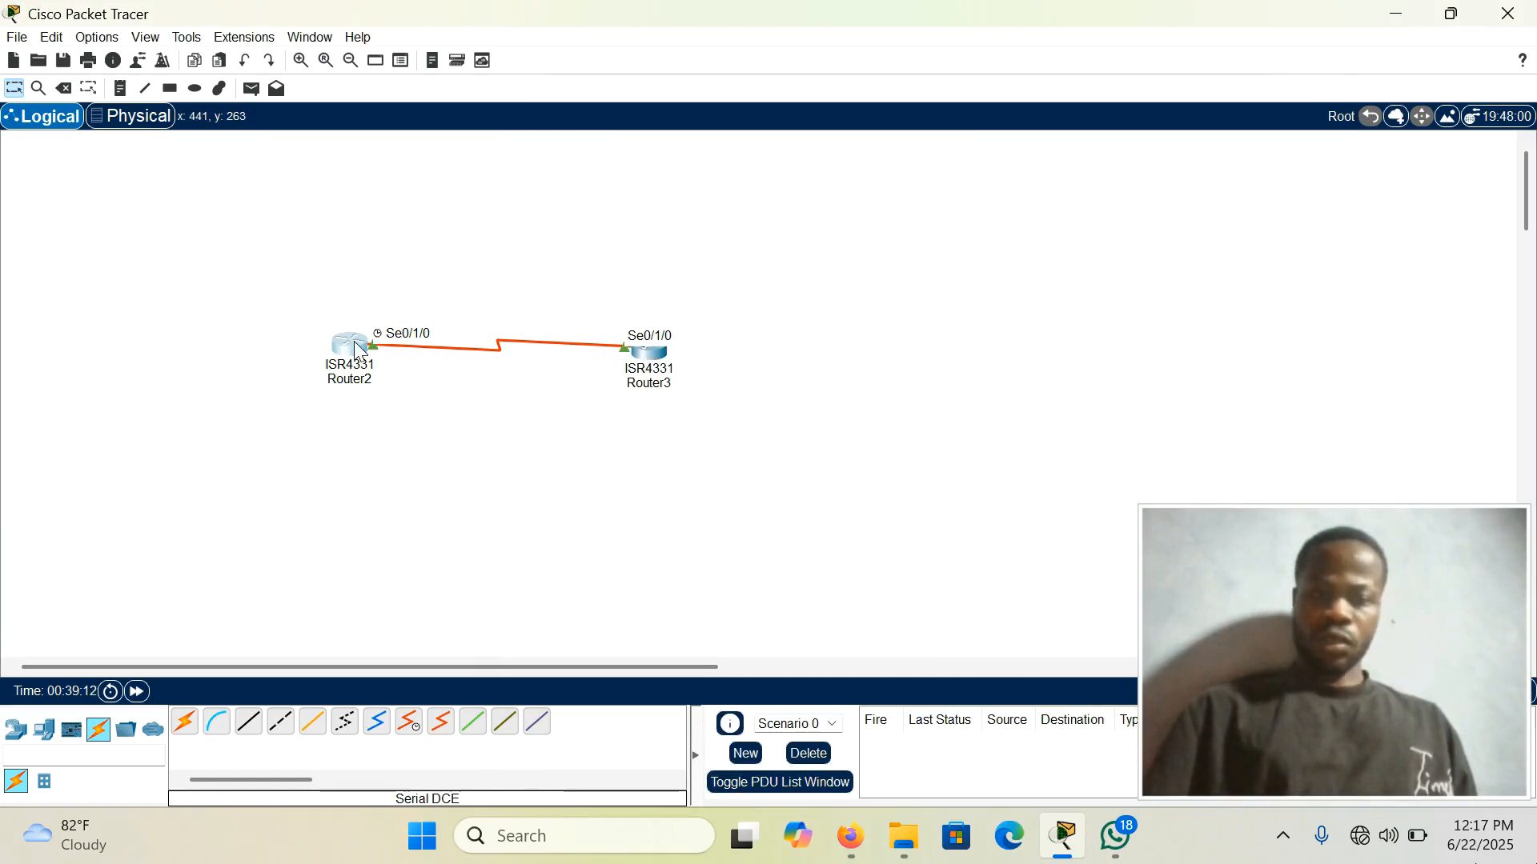
# Open Router2's command line and ping 10.10.10.2 to verify that Router3 is reachable
pyautogui.click(353, 341)
pyautogui.click(997, 676)
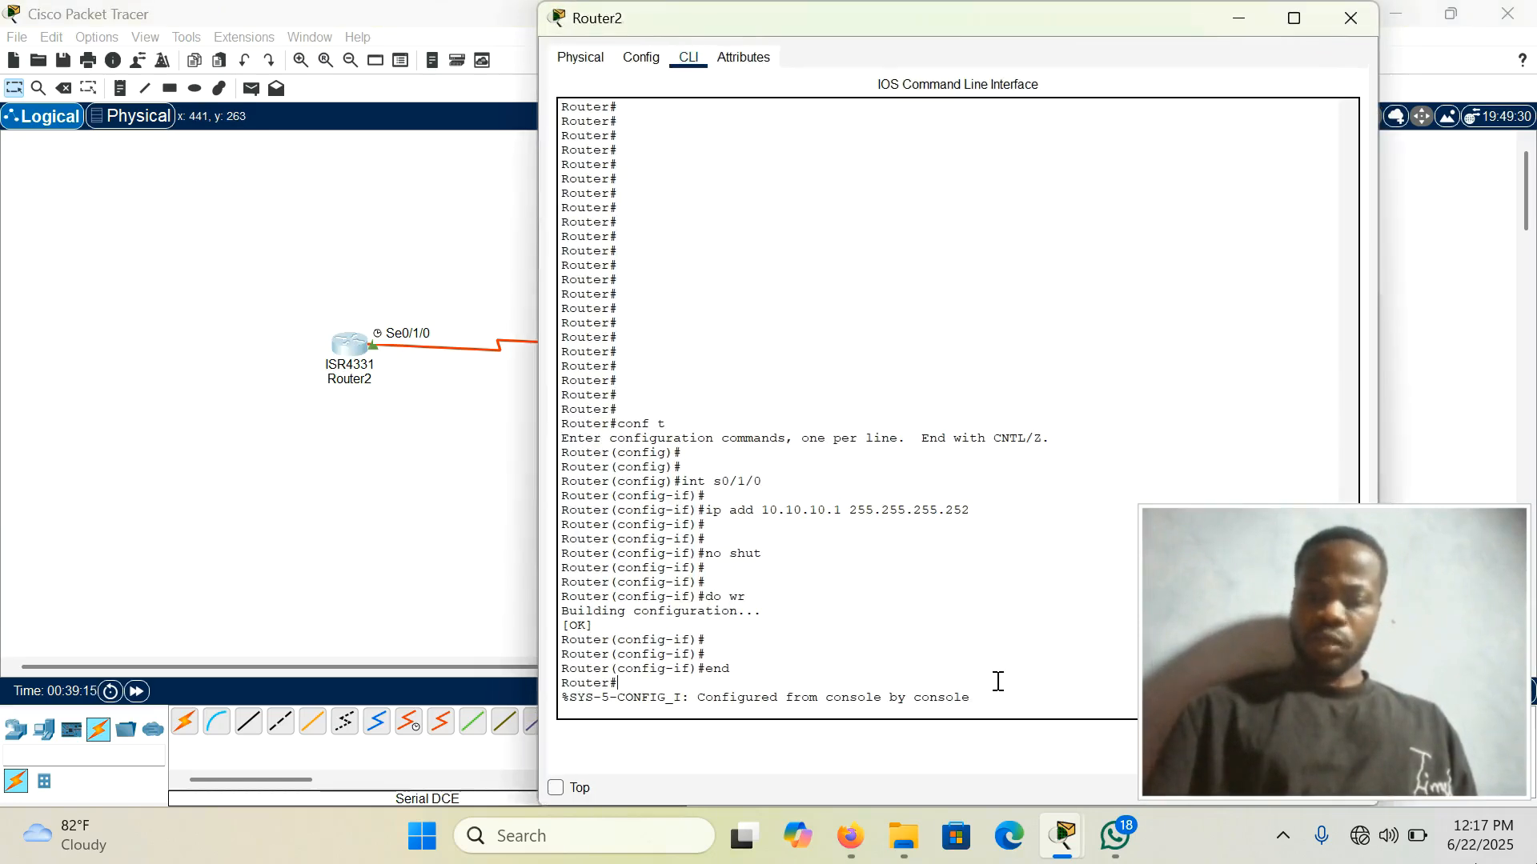
pyautogui.press('Return')
pyautogui.press('Return')
pyautogui.press('Return')
pyautogui.press('Return')
pyautogui.press('Return')
pyautogui.press('Return')
pyautogui.write('pinf')
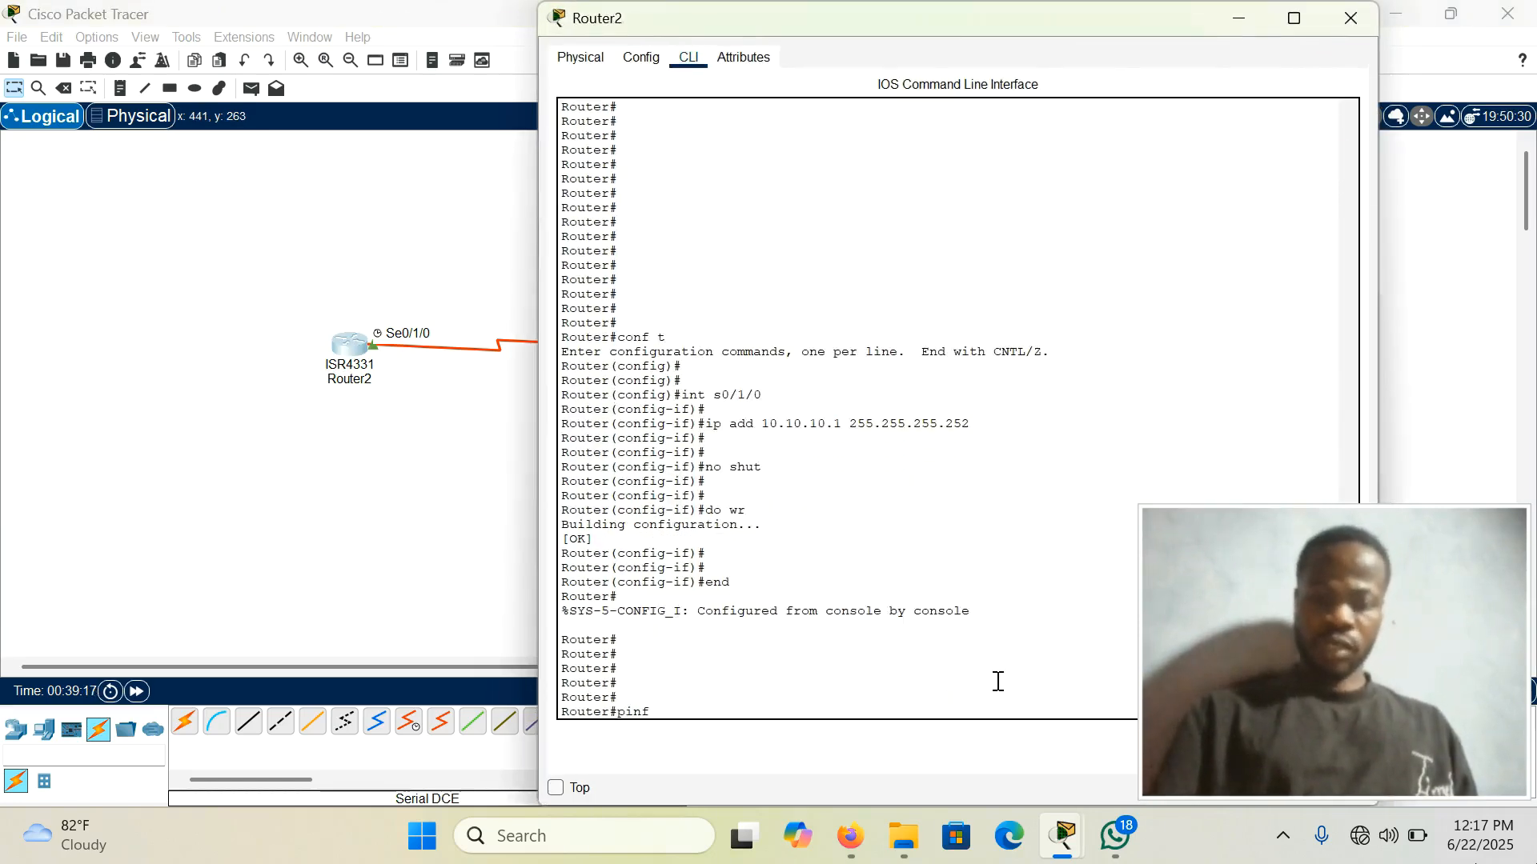
pyautogui.press('BackSpace')
pyautogui.write('g 10.10.10.2')
pyautogui.press('Return')
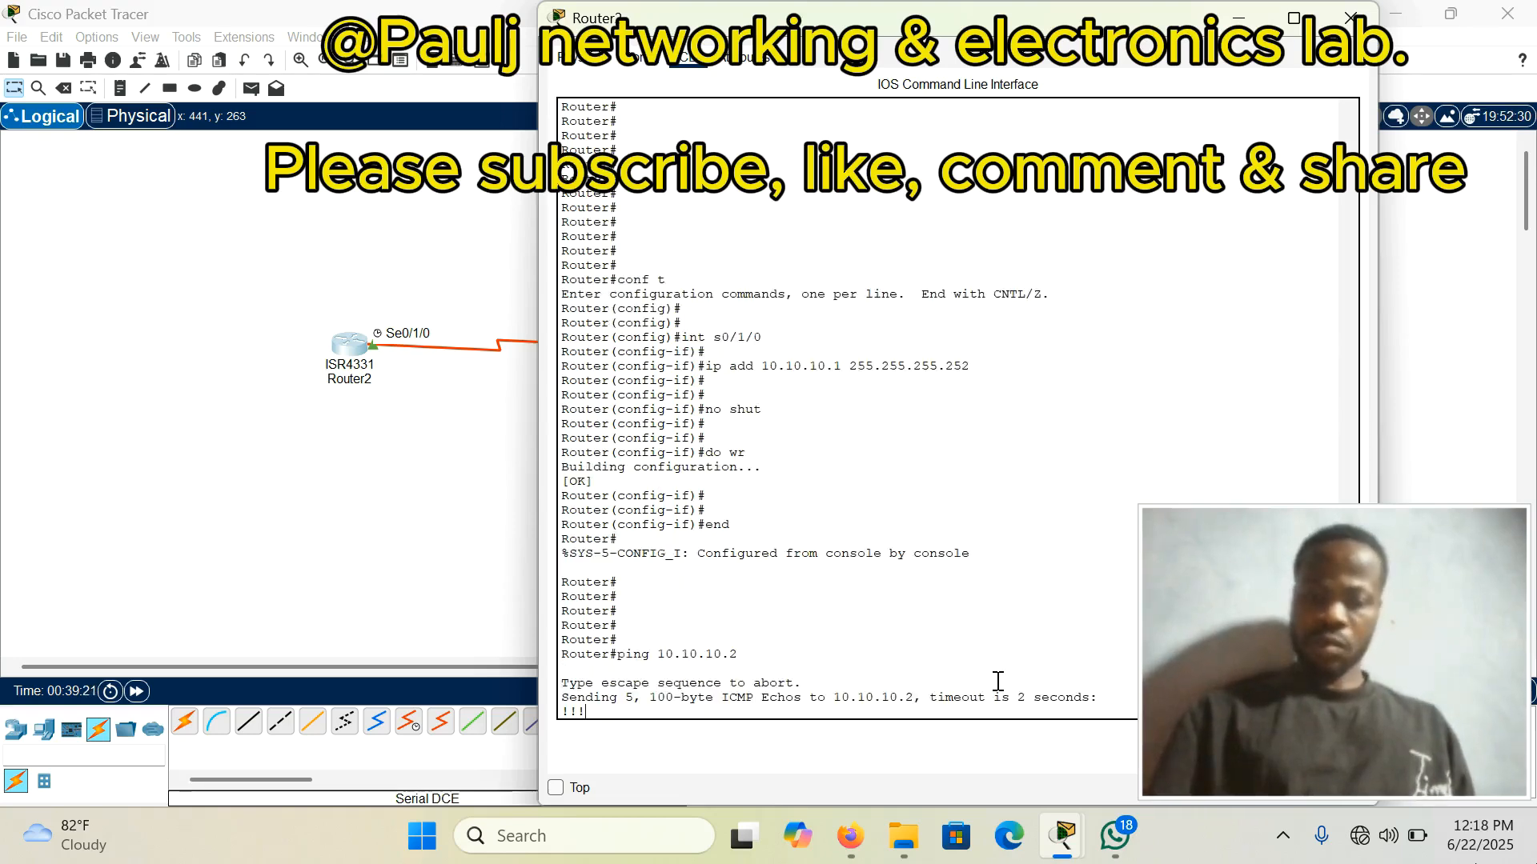
# Ping Router2's own address 10.10.10.1 from Router2
pyautogui.press('Up')
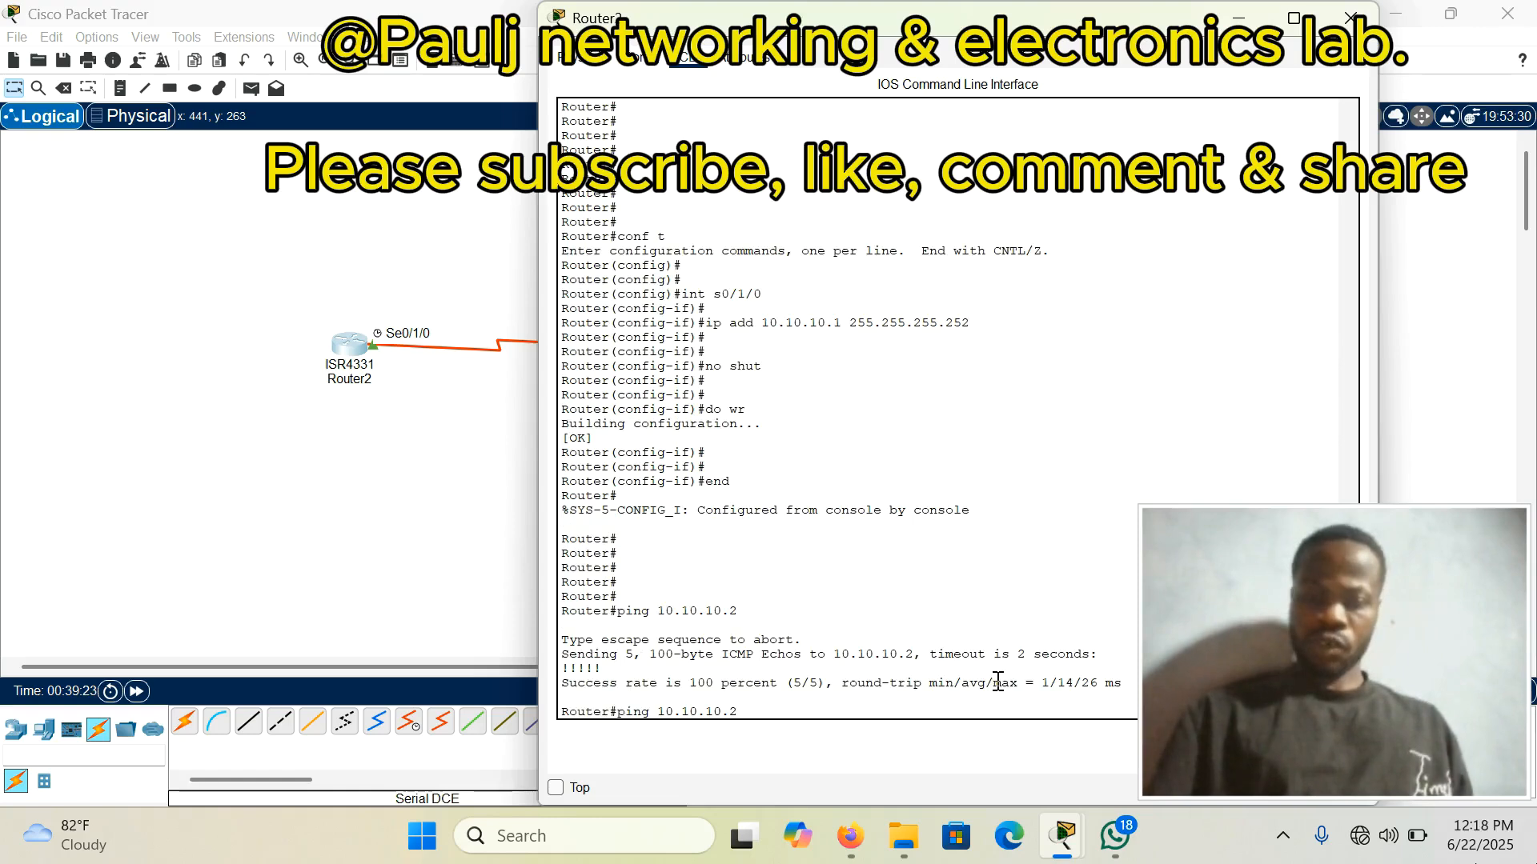
pyautogui.press('BackSpace')
pyautogui.write('1')
pyautogui.press('Return')
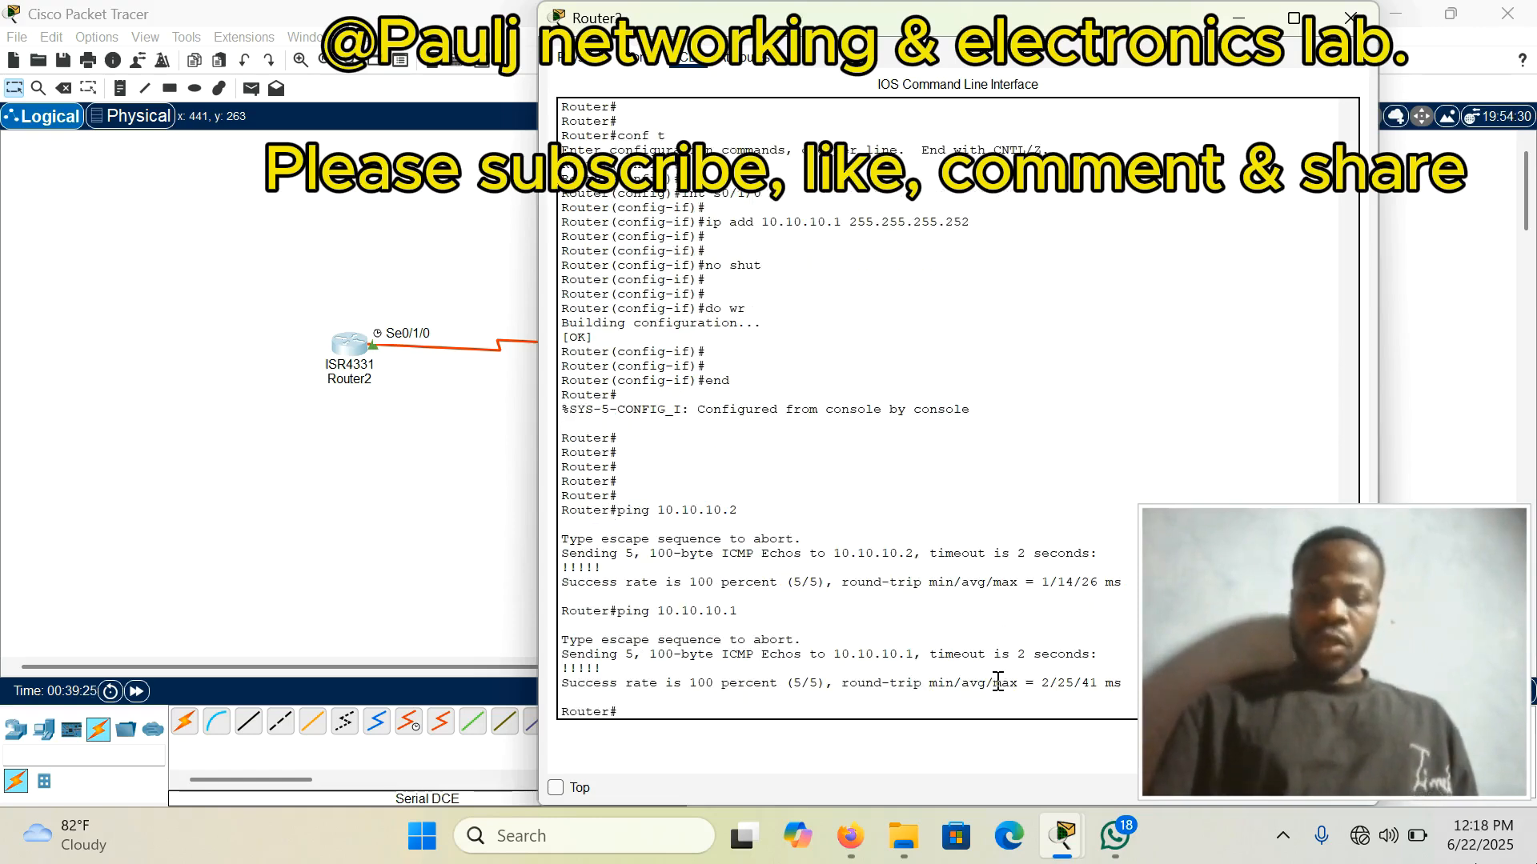